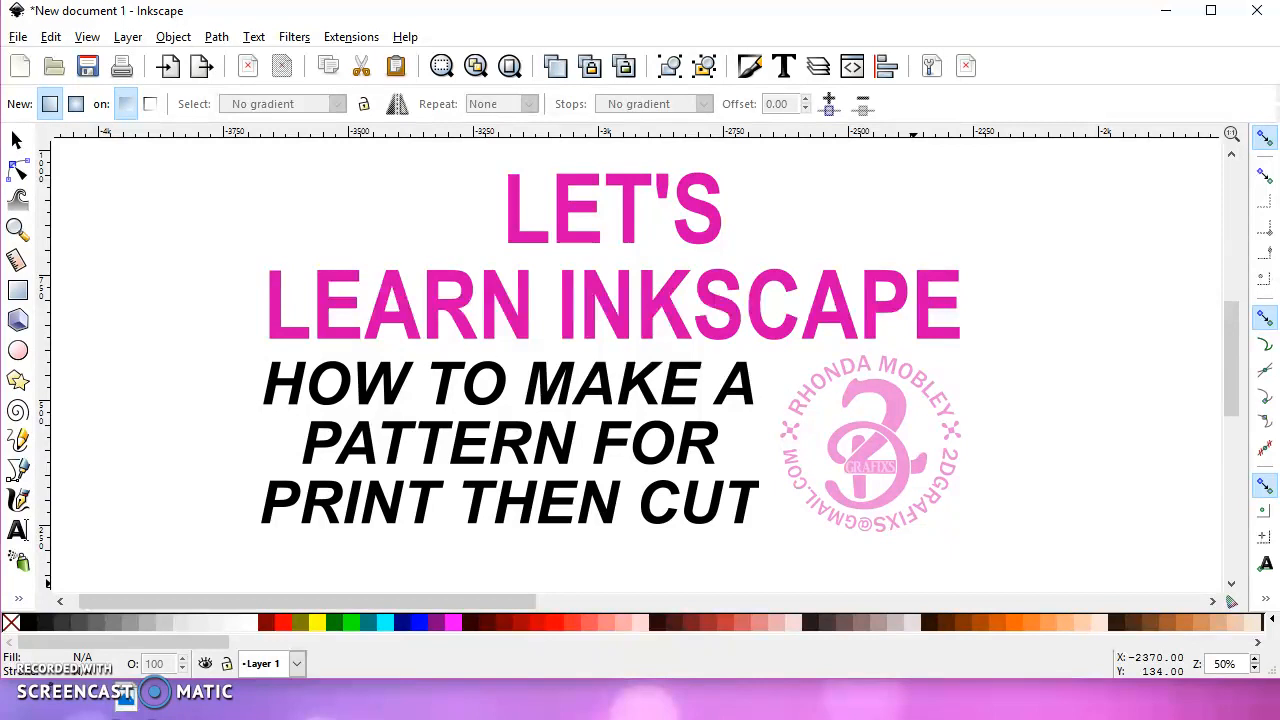
Step: Draw a red circle about 352 px in diameter near the middle of the page
key("5")
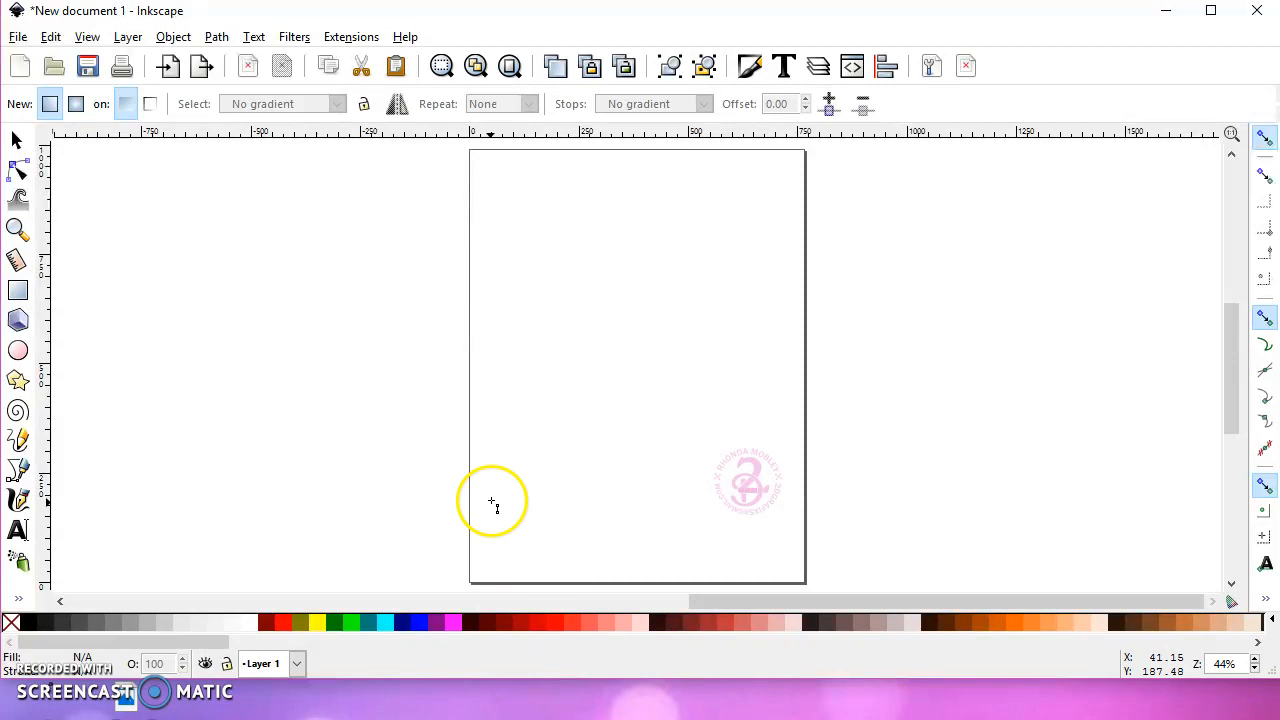
left_click(18, 350)
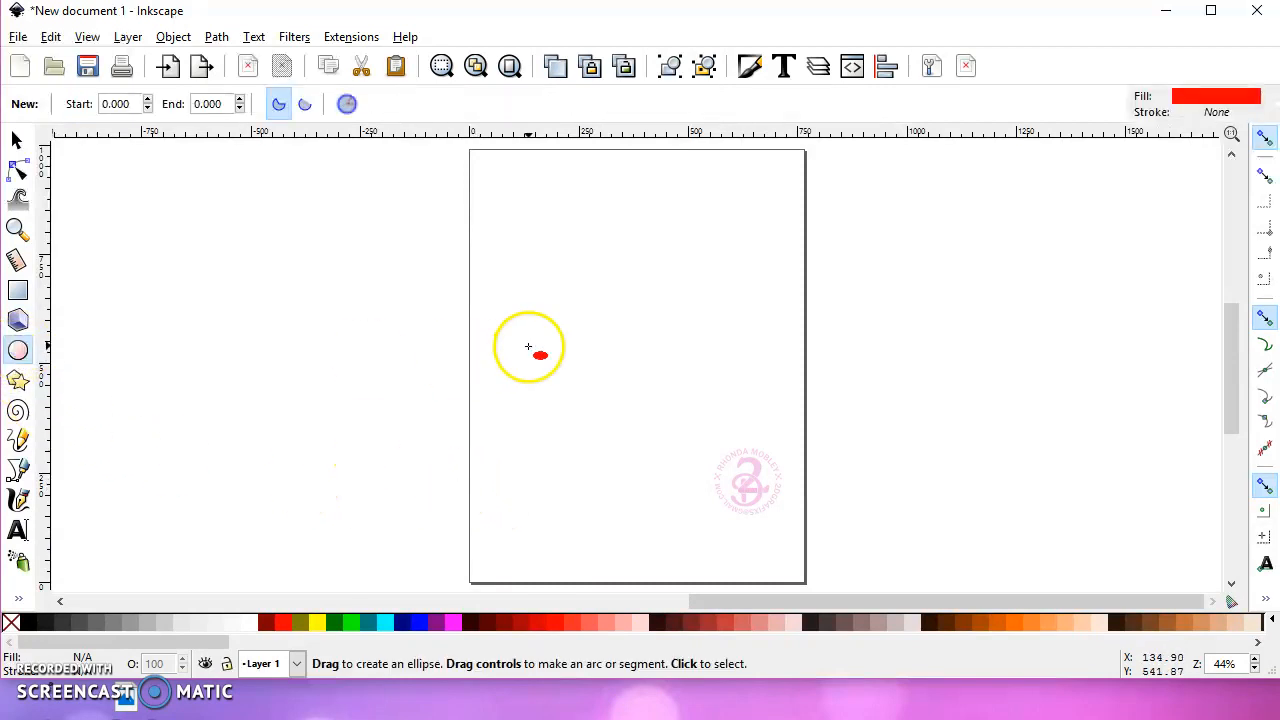
left_click(571, 303)
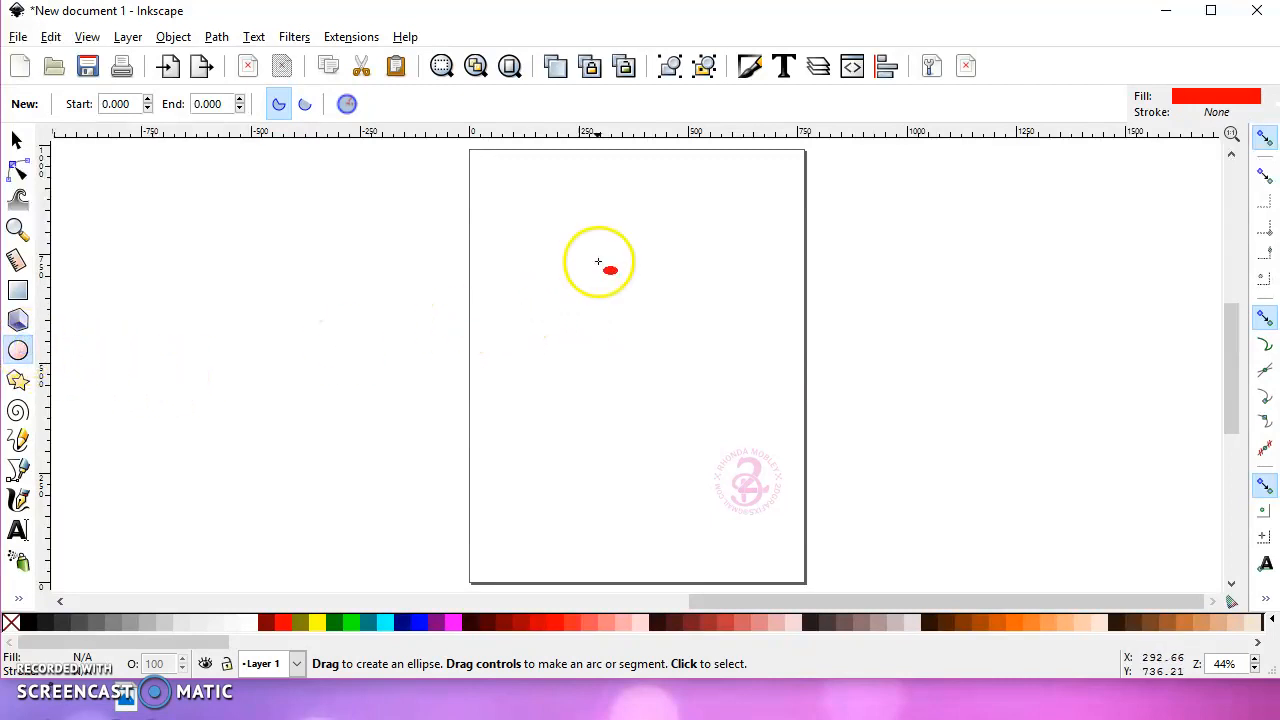
mouse_move(547, 263)
left_mouse_down()
mouse_move(680, 371)
mouse_move(700, 426)
left_mouse_up()
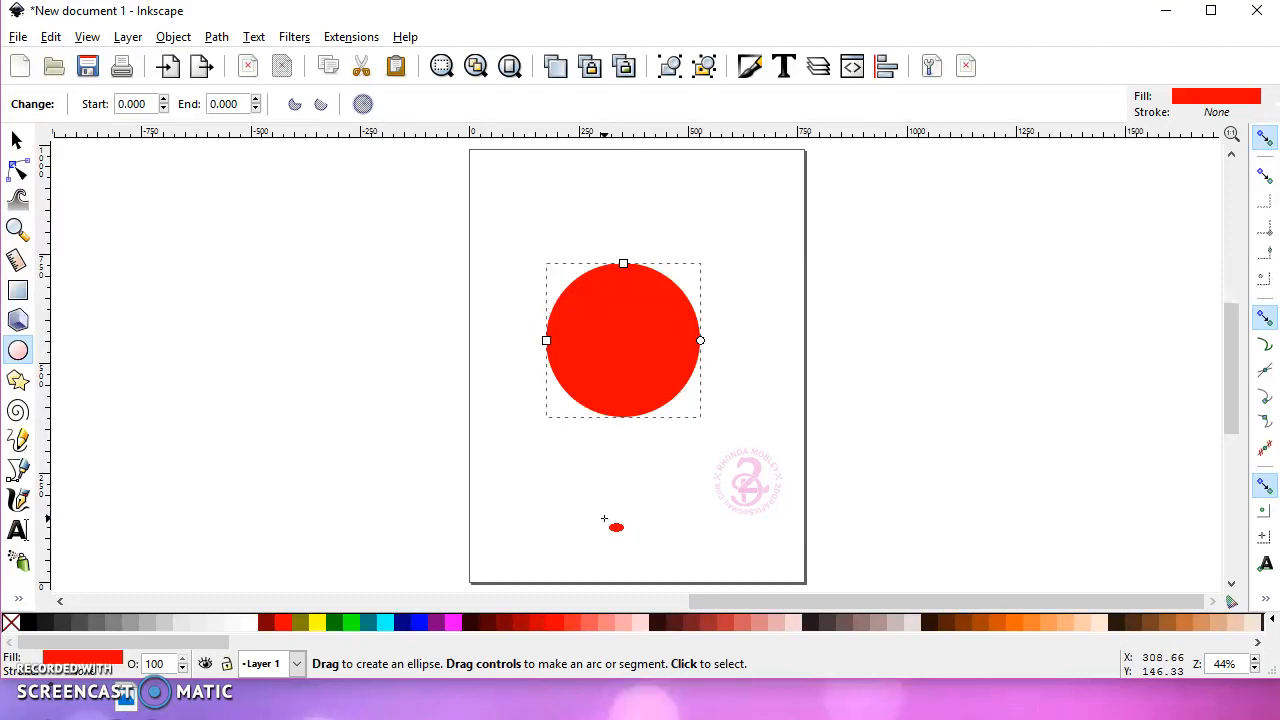
Step: Duplicate the circle and turn the copy into a smaller green (#008000) circle centred inside the red one
left_click(591, 514)
key("ctrl+d")
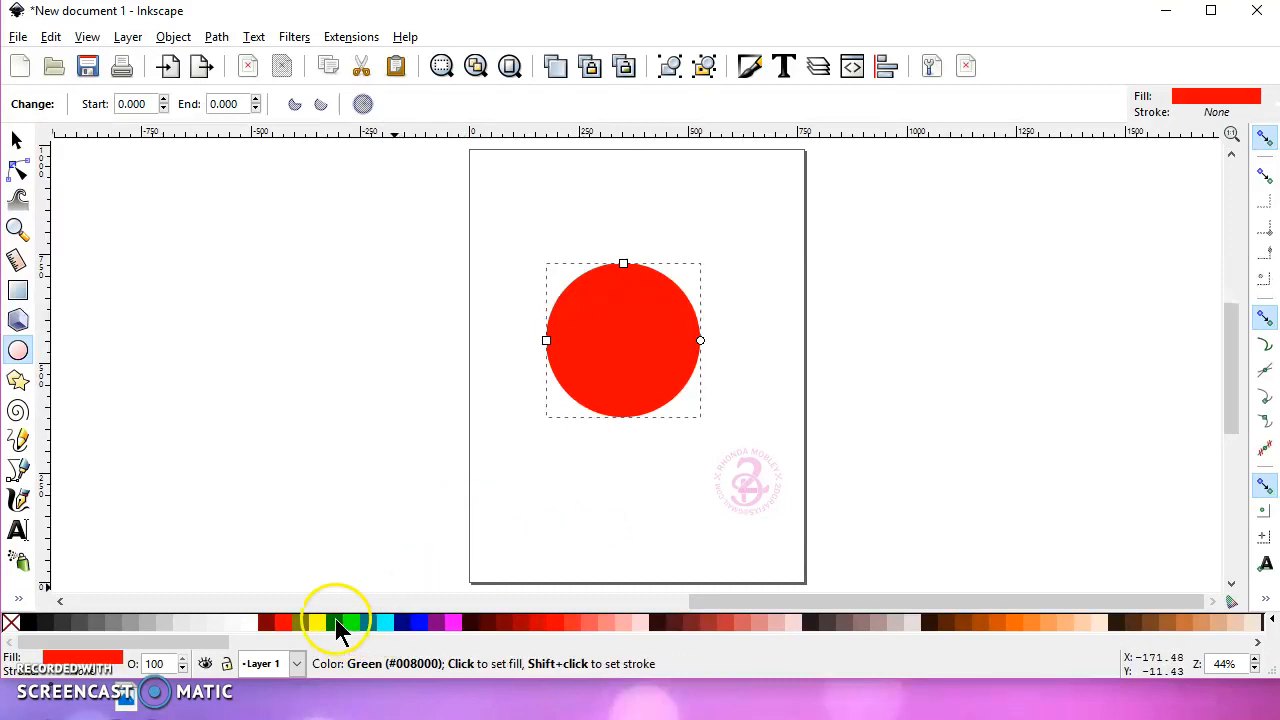
left_click(18, 140)
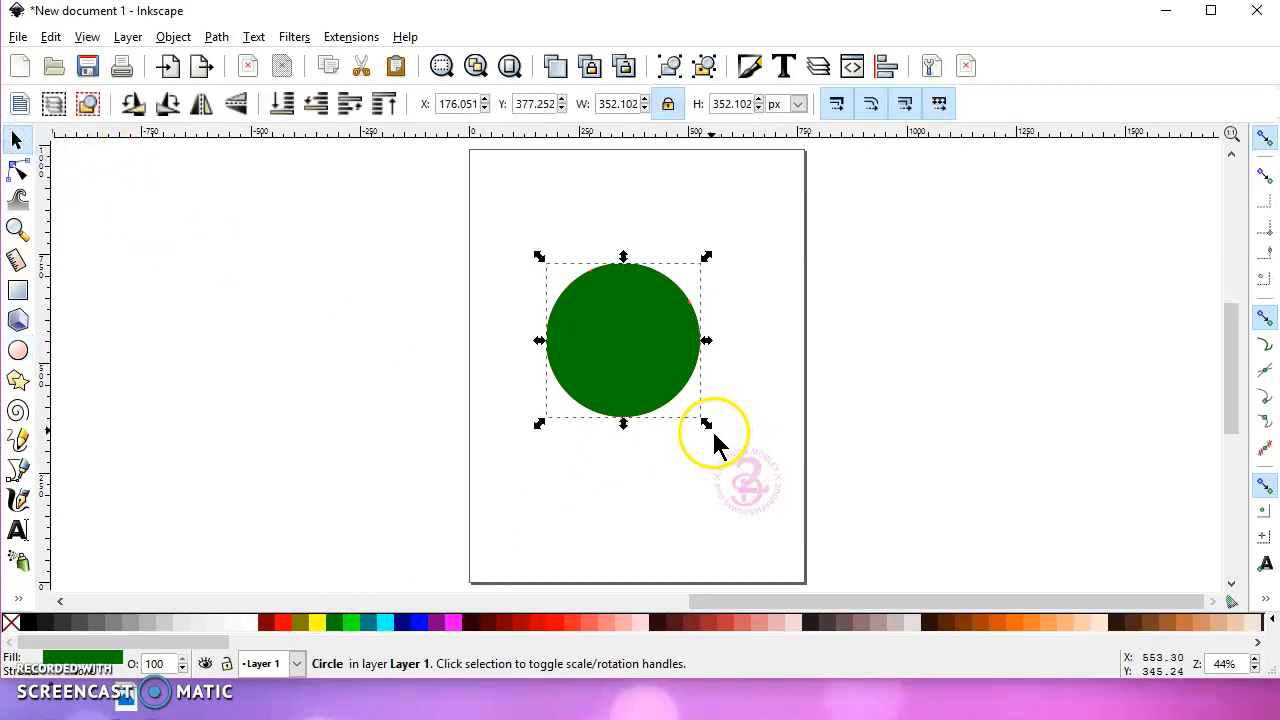
left_click_drag(706, 420, 691, 409)
Step: Cut the green circle out of the red circle with a path Difference to form a ring
left_click_drag(489, 210, 745, 448)
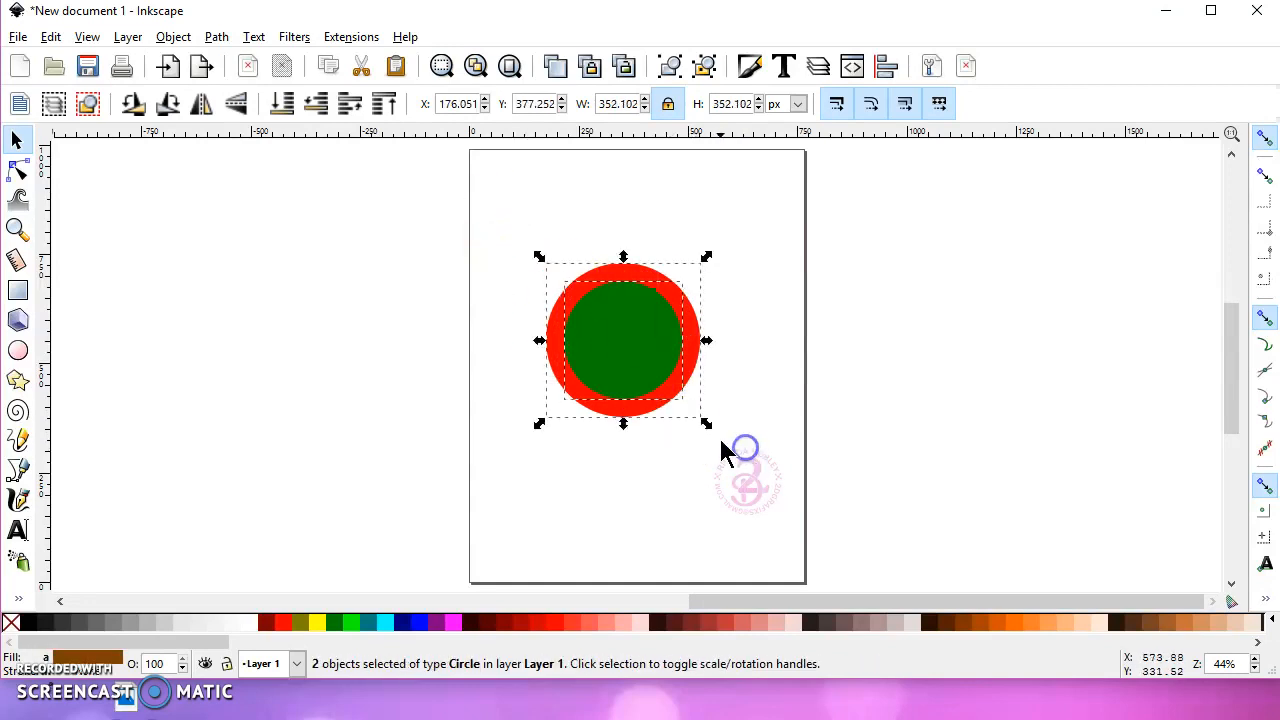
left_click(214, 37)
left_click(262, 180)
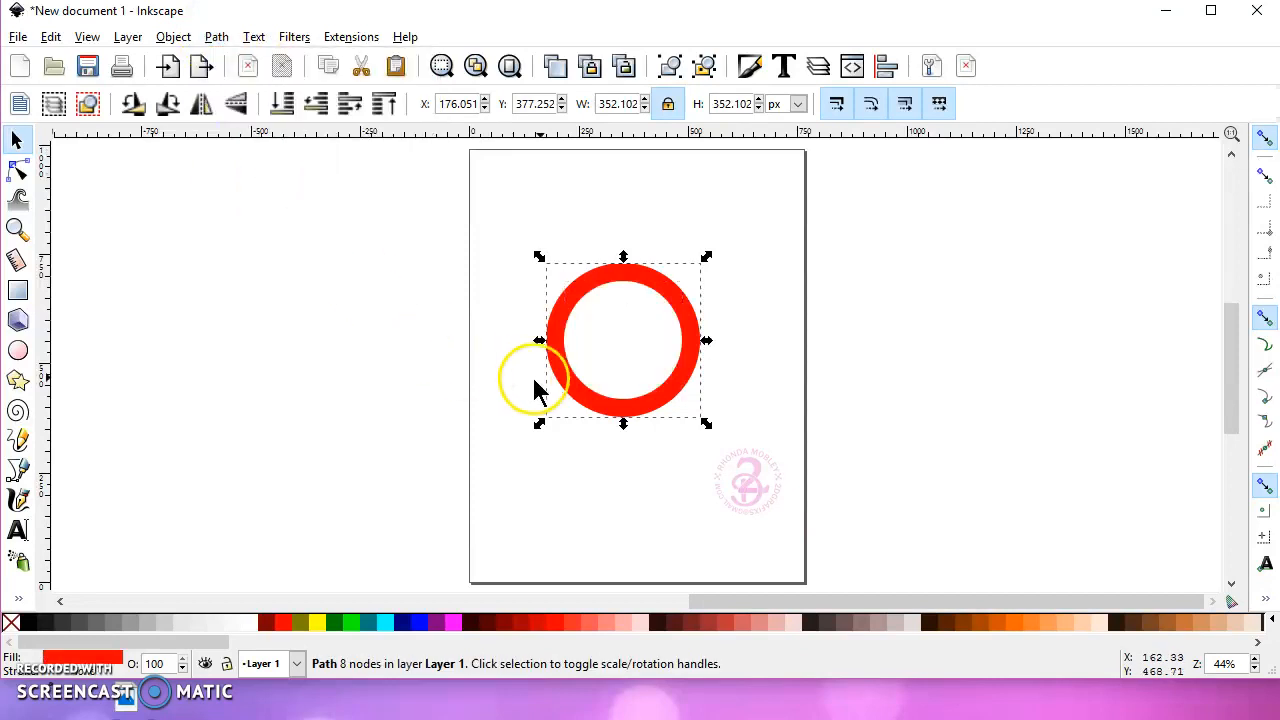
Step: Draw a straight vertical line about 306 px long through the ring's centre, from its upper band to its lower band
left_click(18, 469)
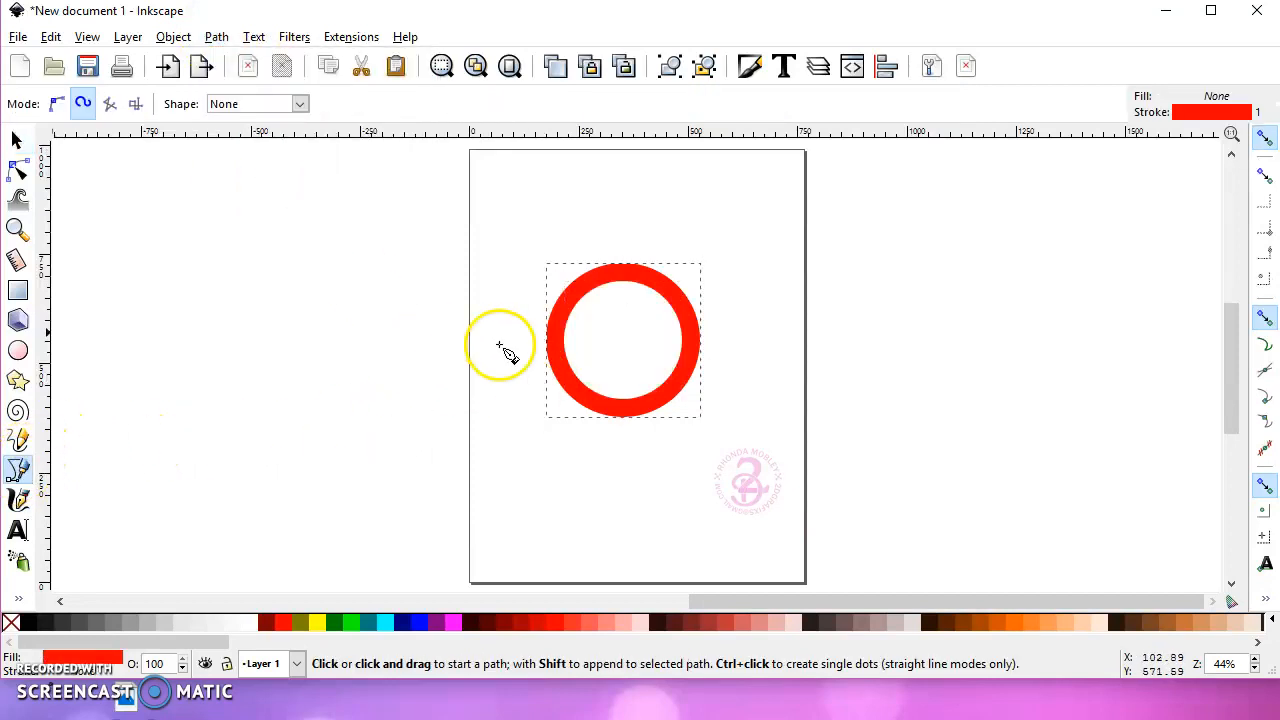
left_click(622, 275)
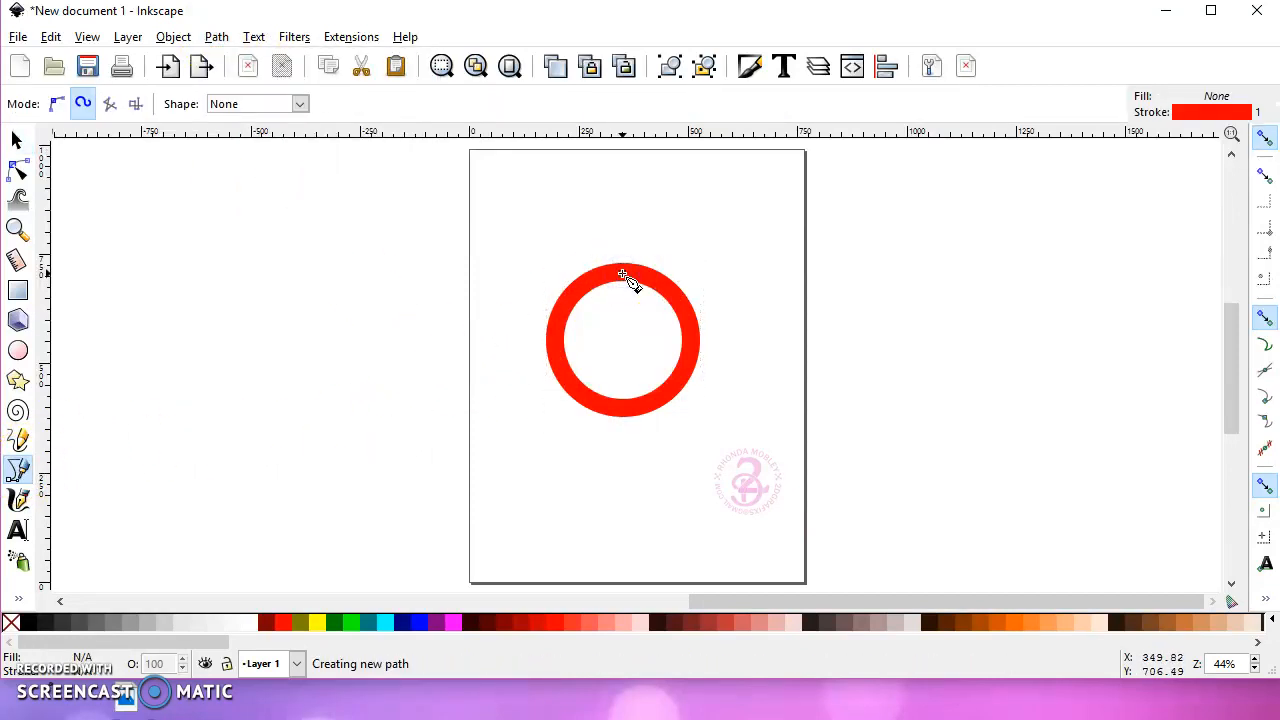
left_click(622, 274)
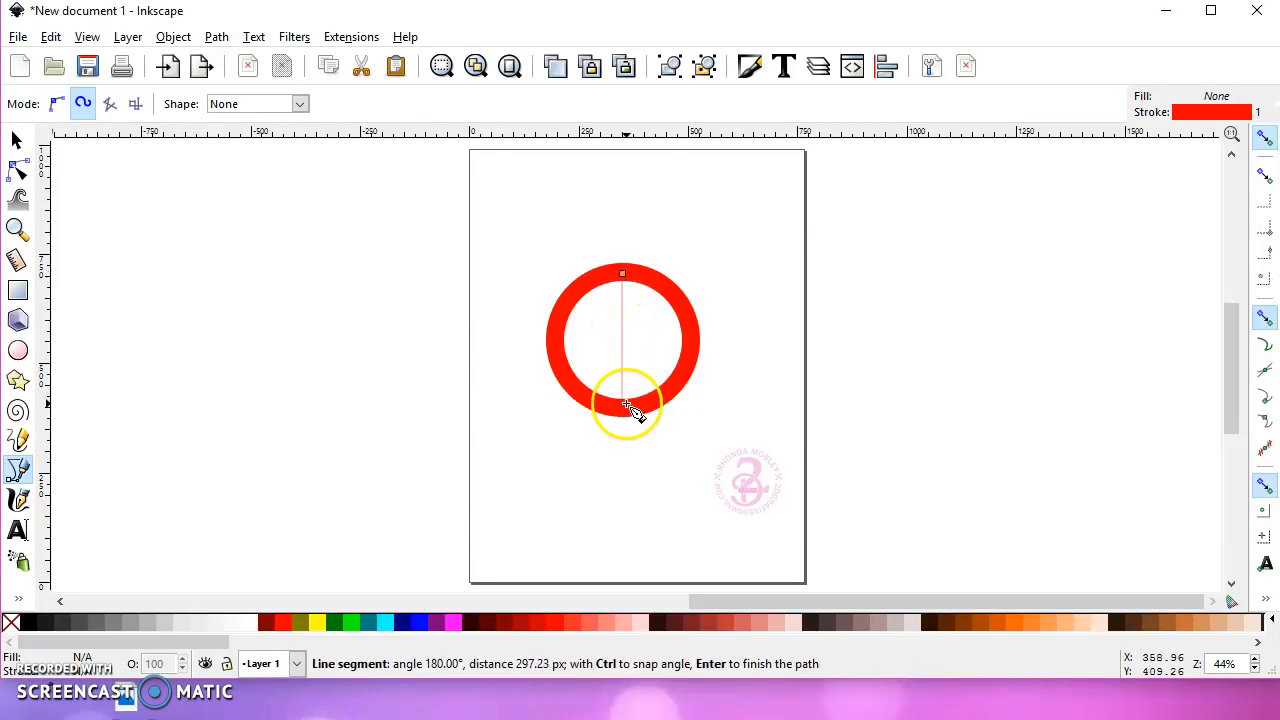
left_click(623, 408)
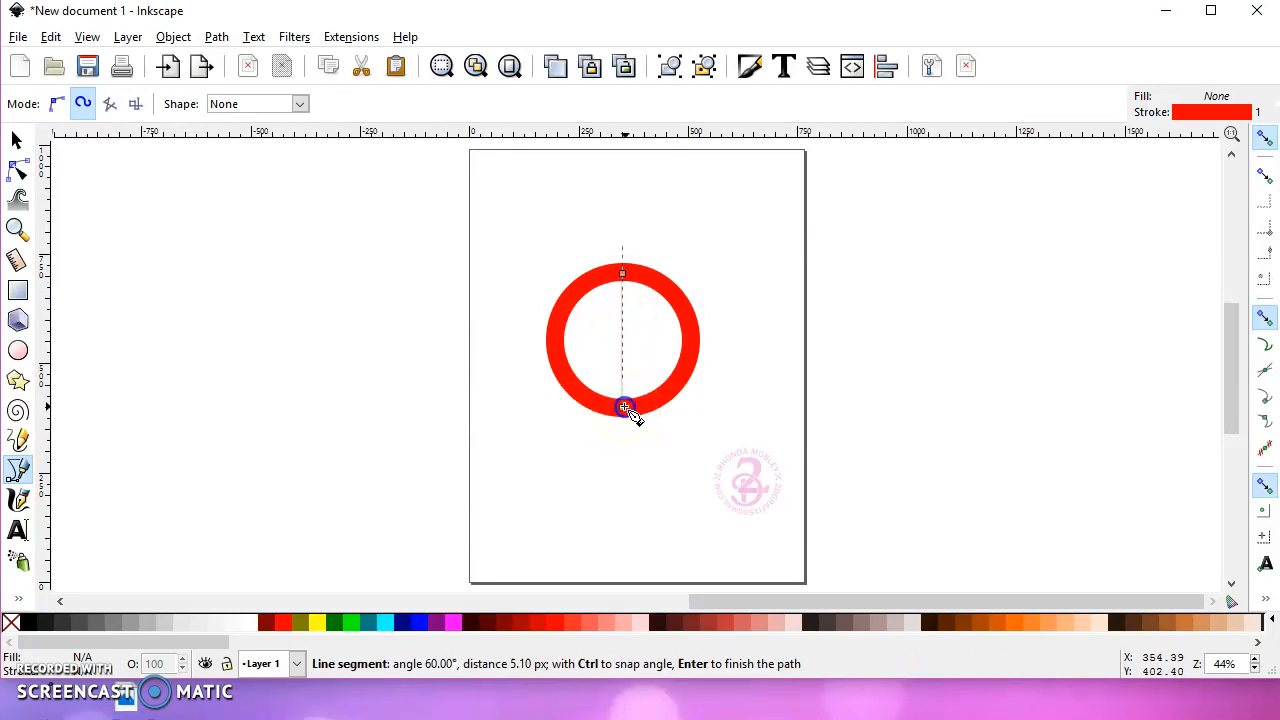
key("Return")
Step: Give the vertical line a flat-colour fill and set its stroke width to 30 px
left_click(750, 70)
left_click(888, 68)
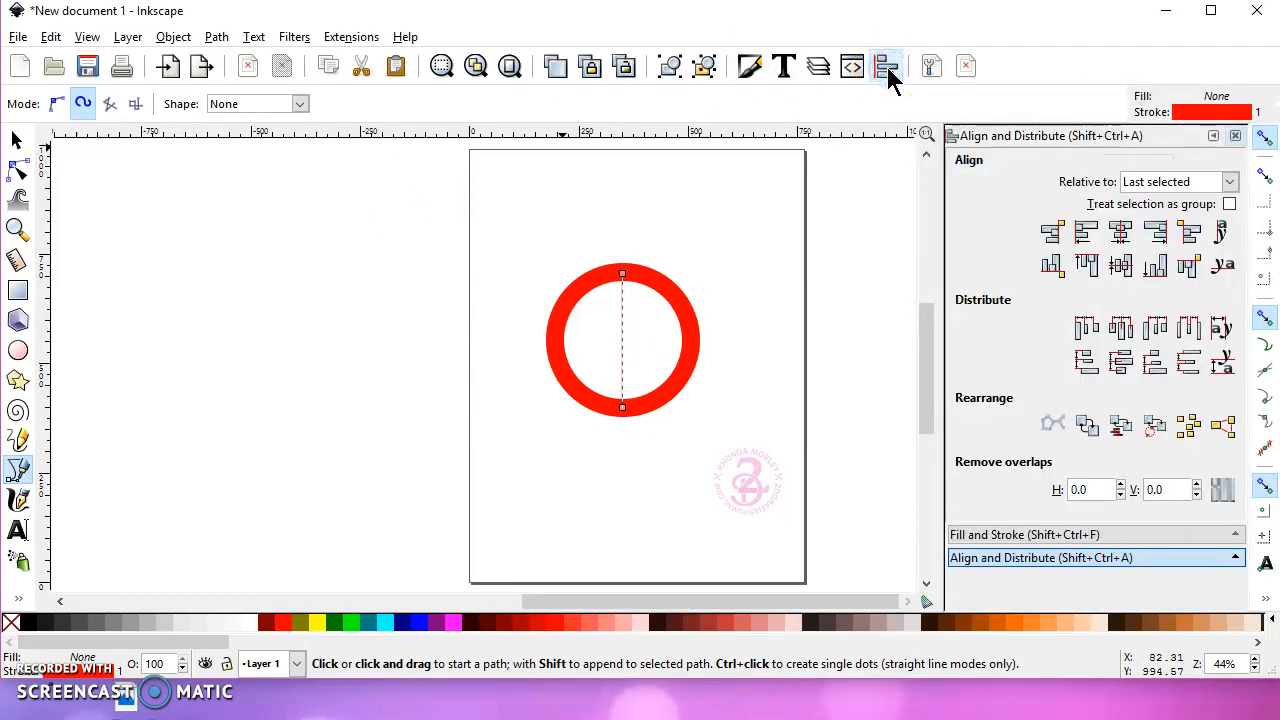
left_click(748, 66)
left_click(1020, 196)
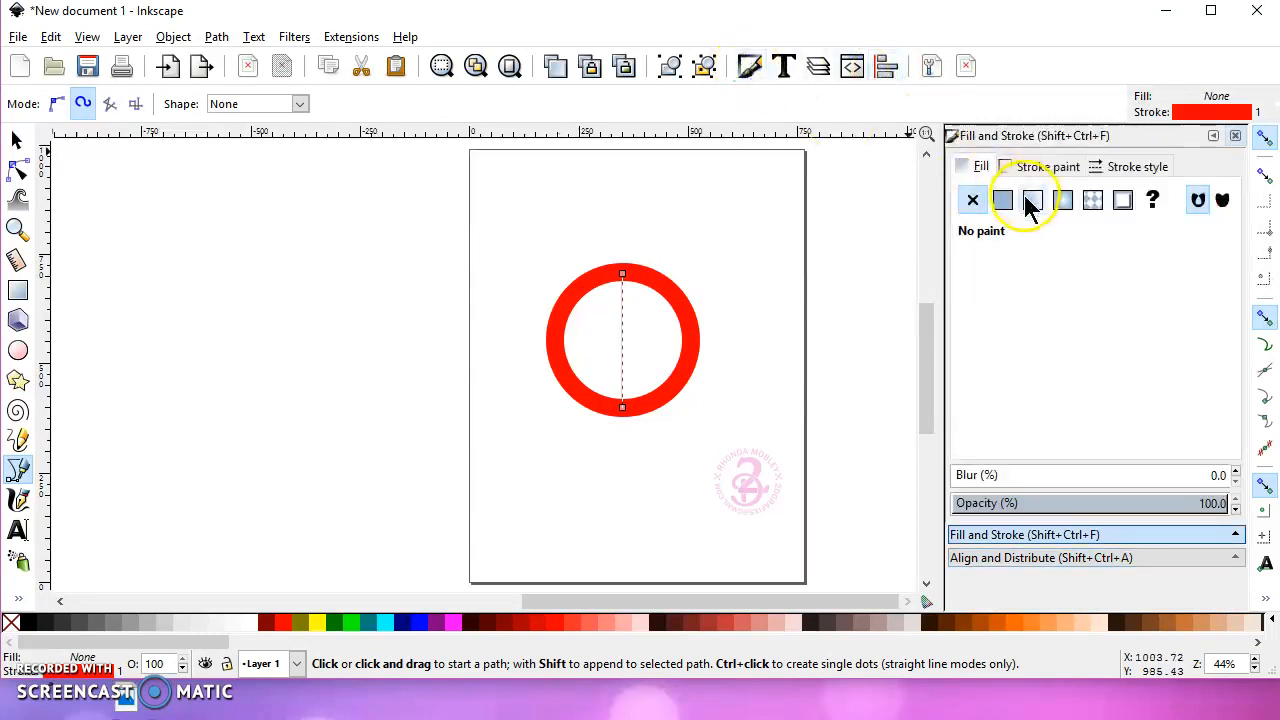
left_click(1004, 202)
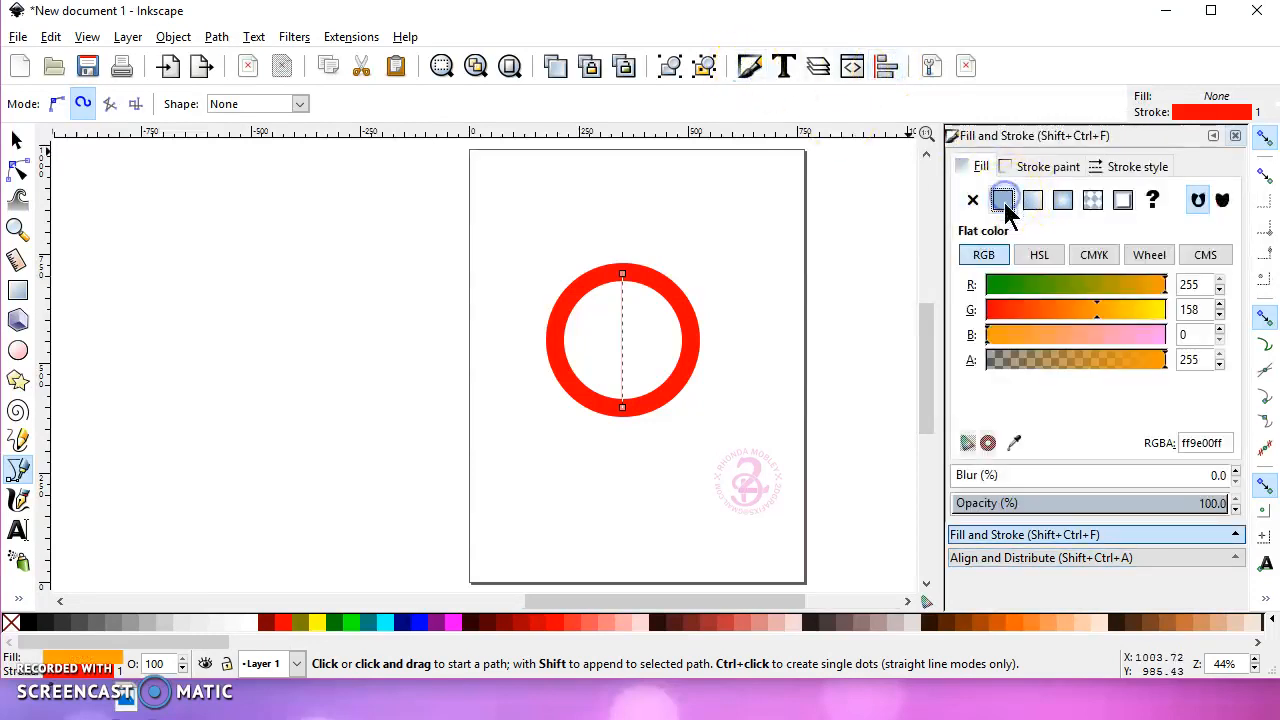
left_click(1131, 166)
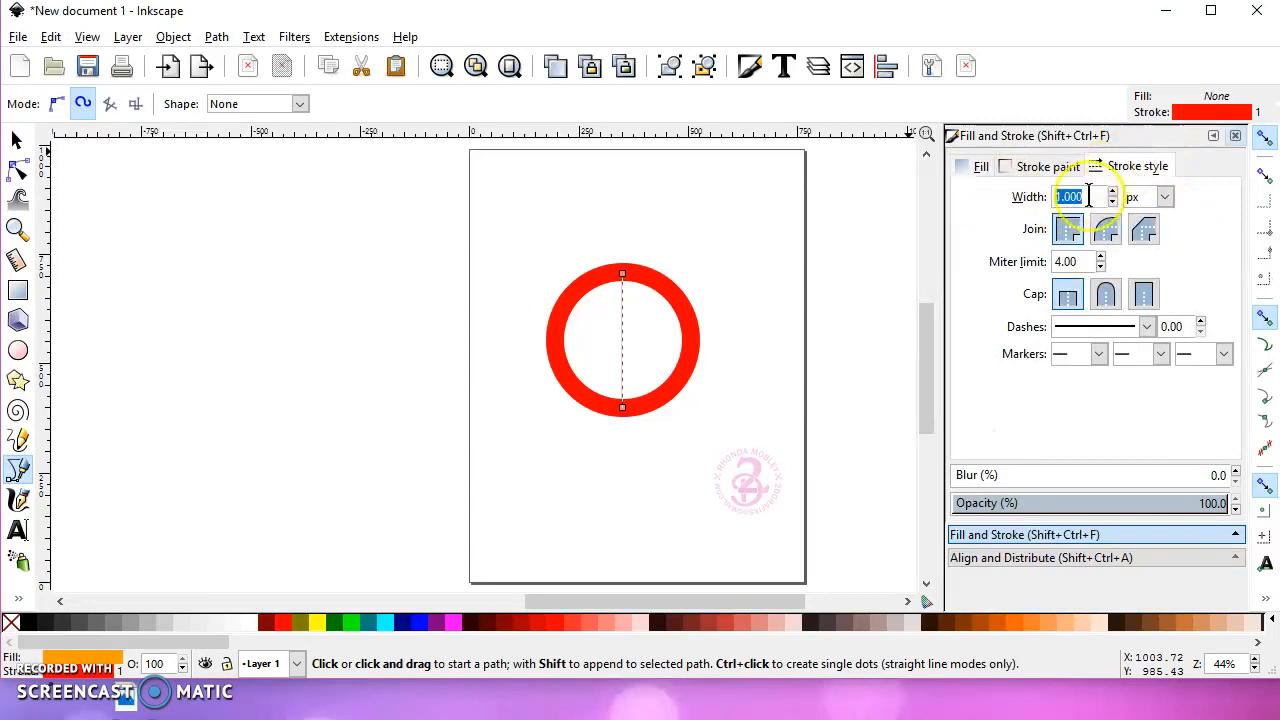
left_click(976, 166)
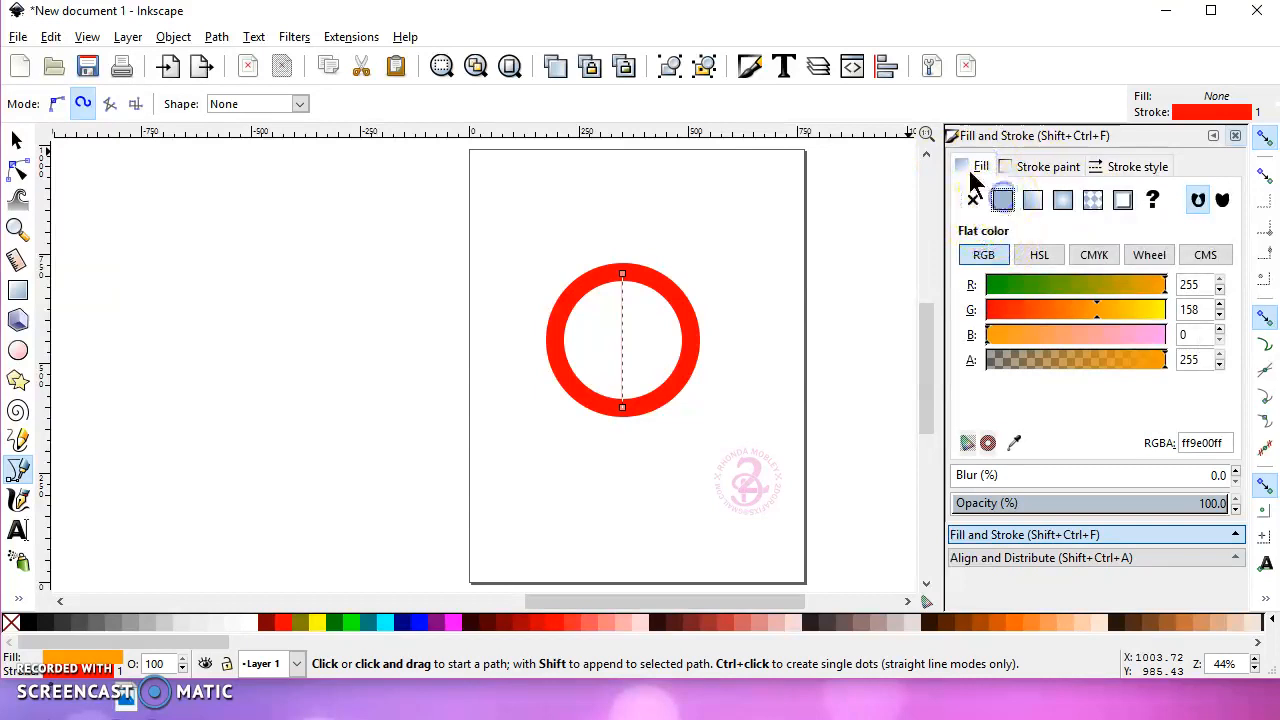
left_click(1141, 167)
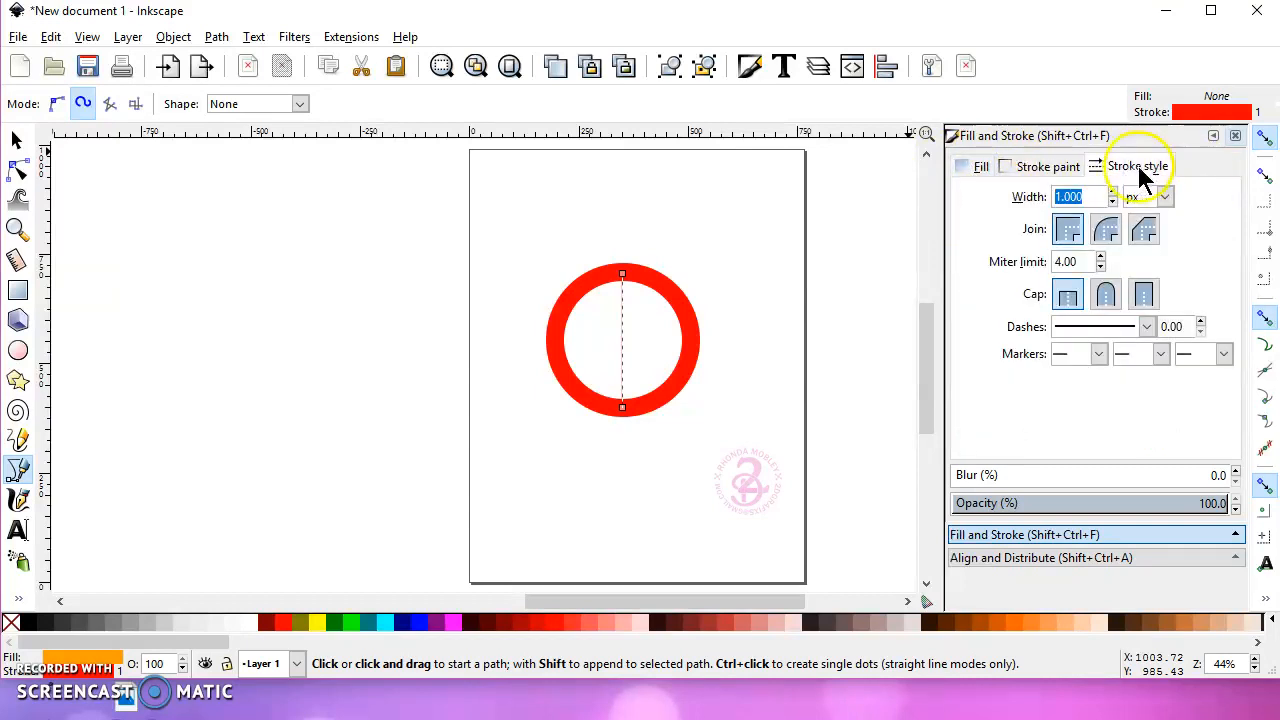
left_click_drag(1087, 196, 994, 196)
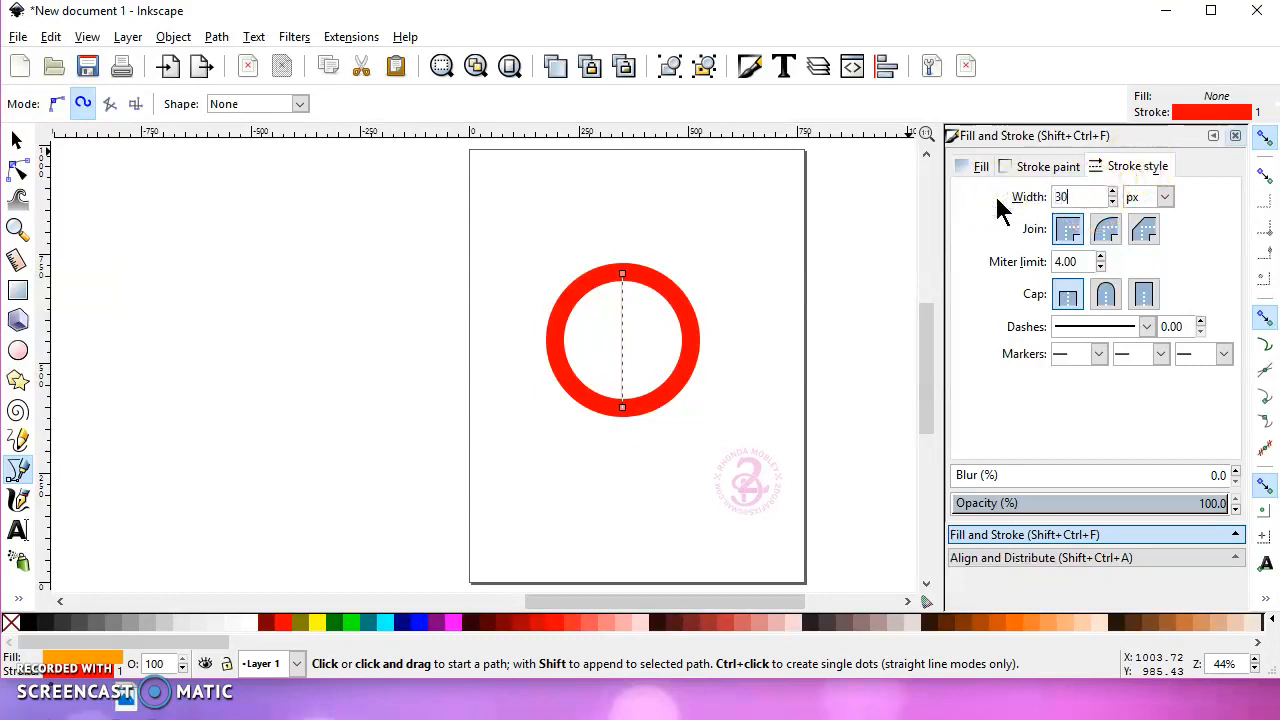
key("Return")
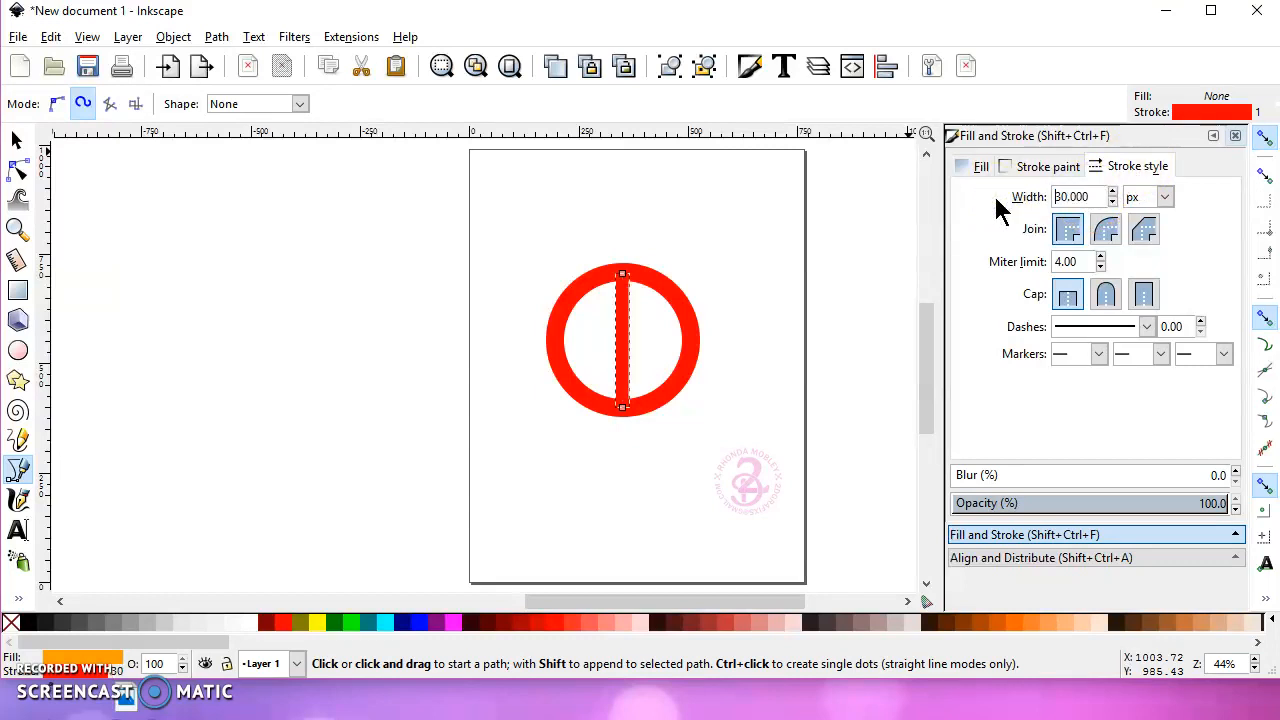
Step: Align the vertical bar and the ring so their centres match on both the vertical and horizontal axes
left_click(1078, 558)
left_click(16, 141)
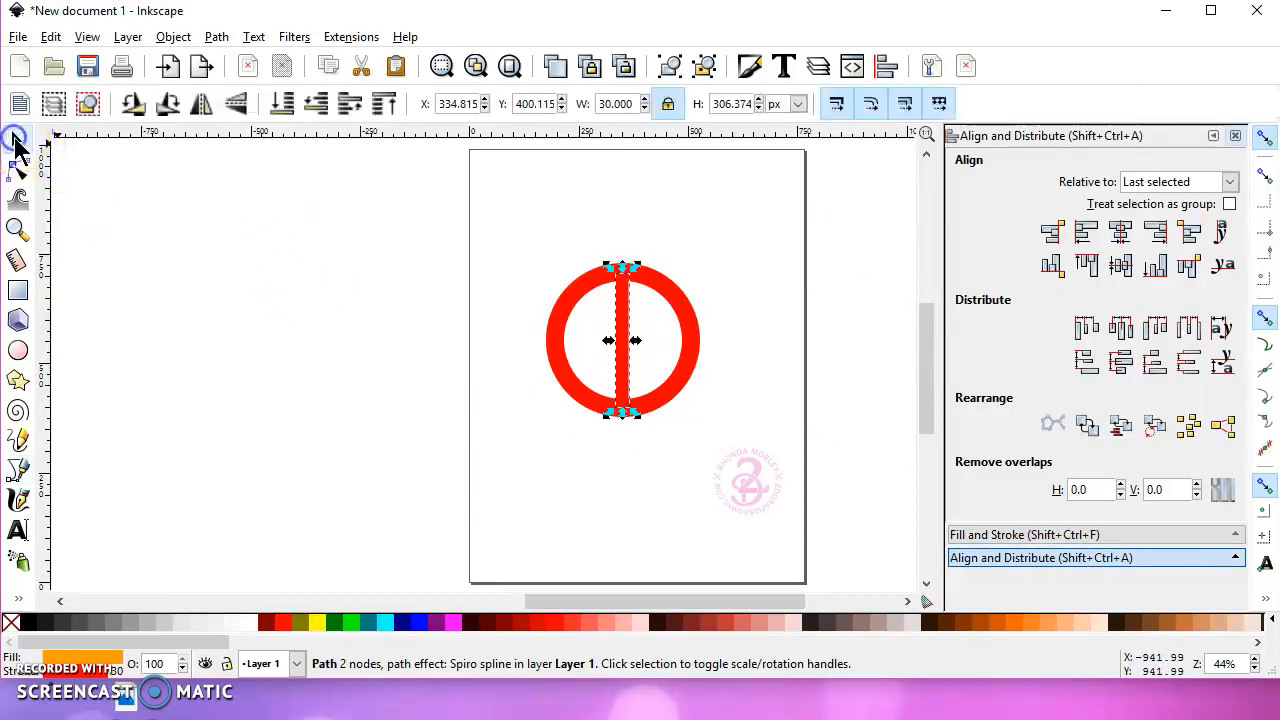
left_click_drag(509, 222, 743, 449)
left_click(1124, 233)
left_click(1124, 267)
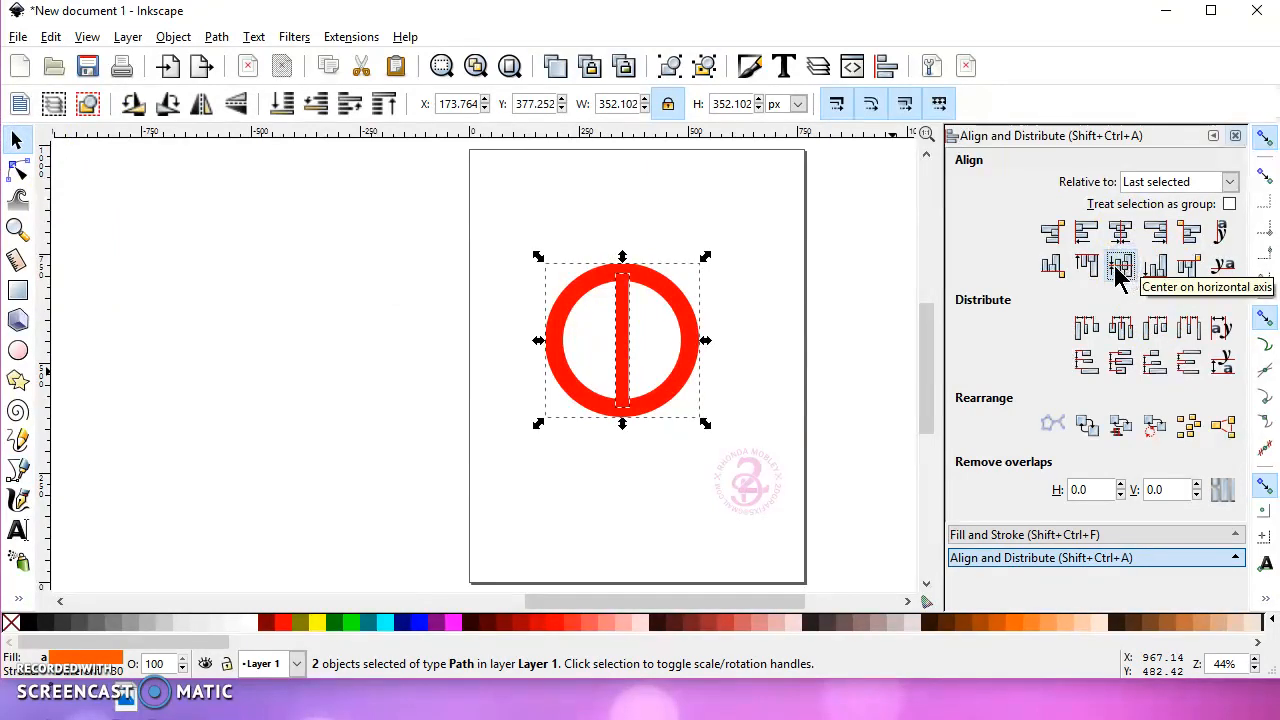
left_click(416, 231)
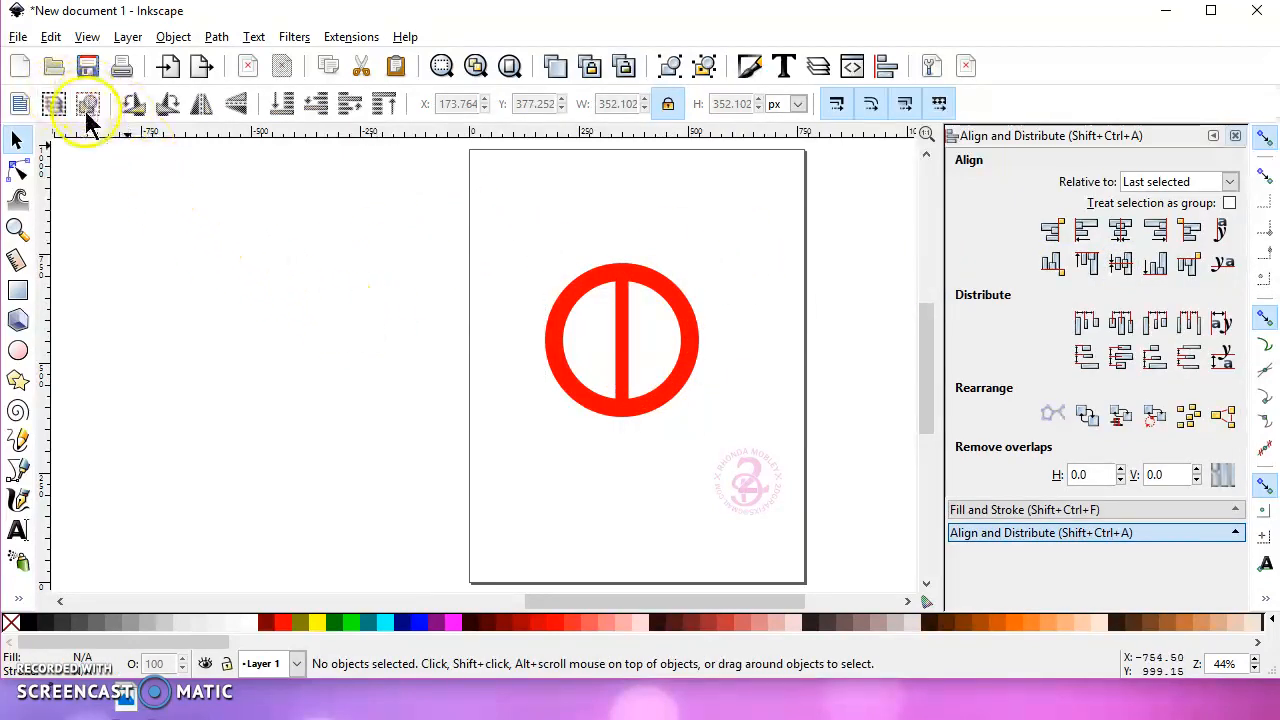
Step: Convert the vertical bar's stroke to a path and duplicate the bar twice in place
left_click(625, 370)
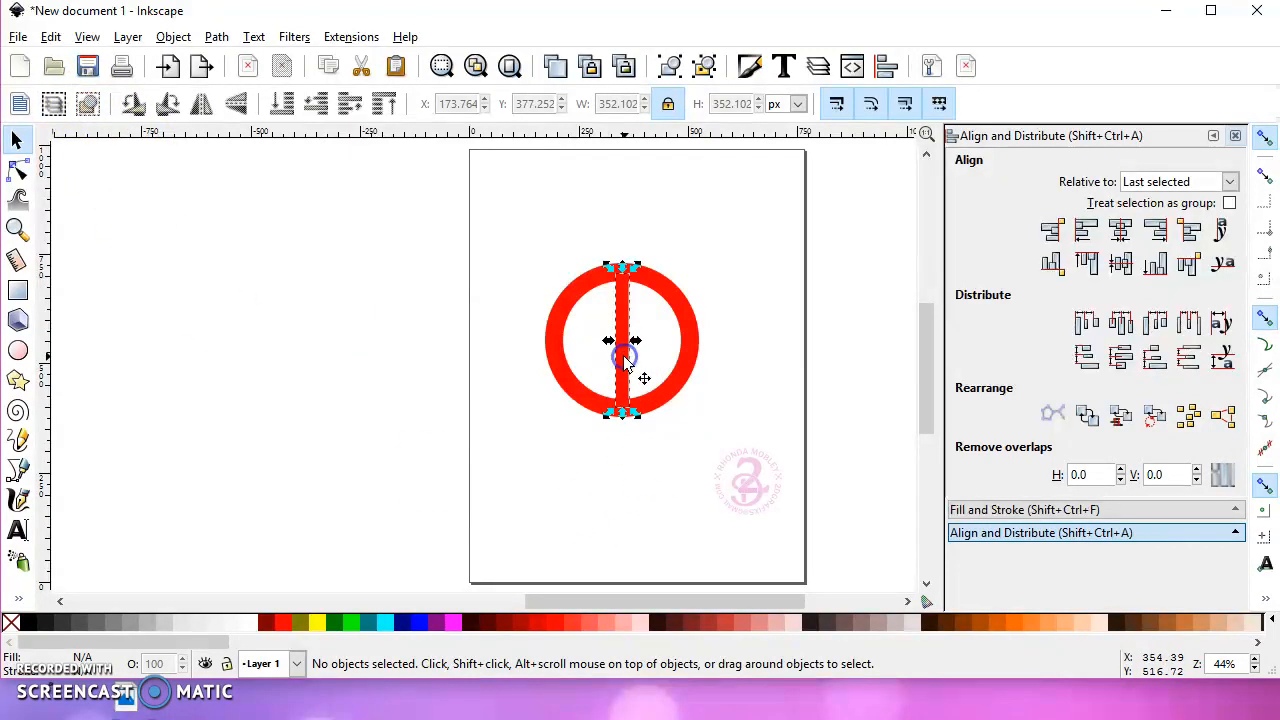
left_click(216, 37)
left_click(250, 80)
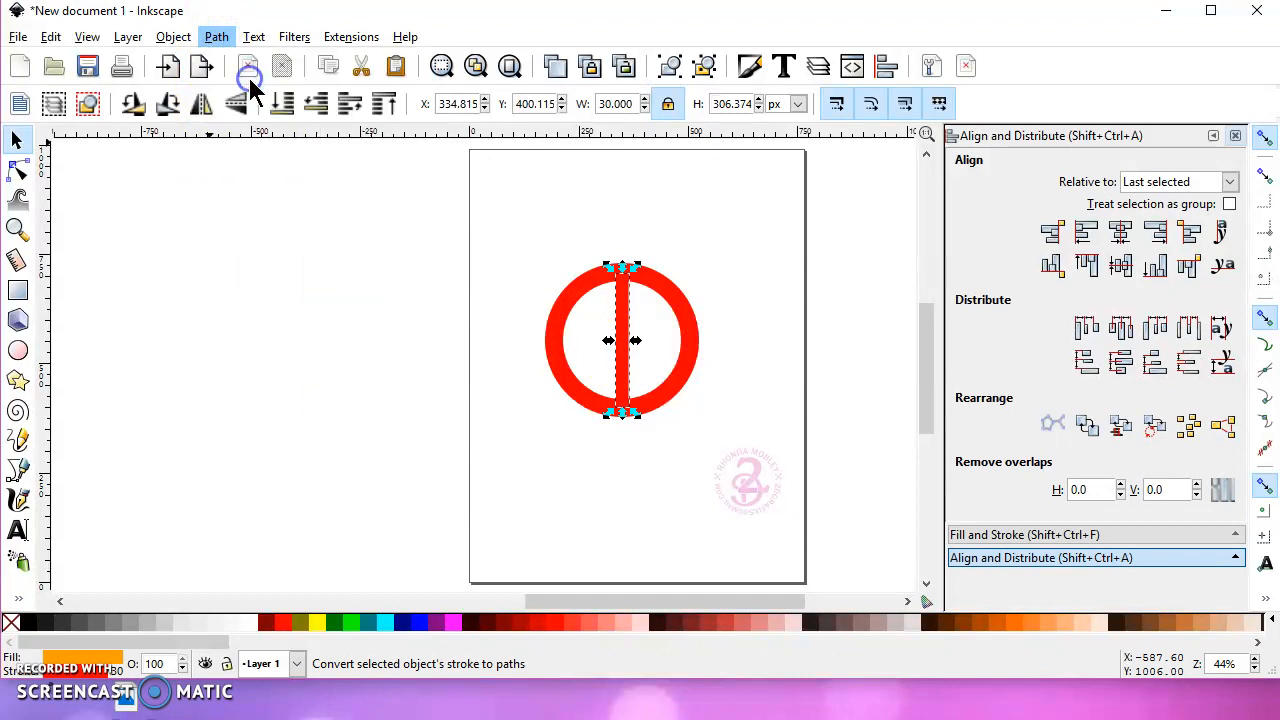
key("ctrl+d")
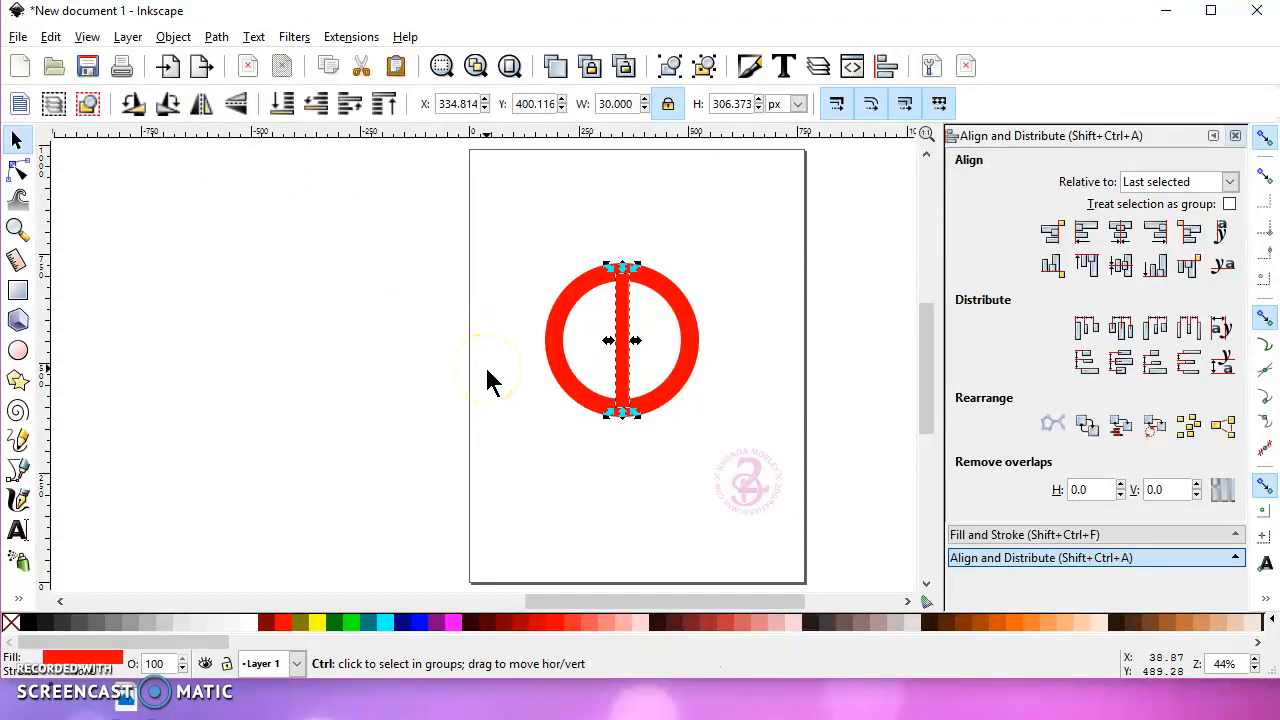
key("ctrl+d")
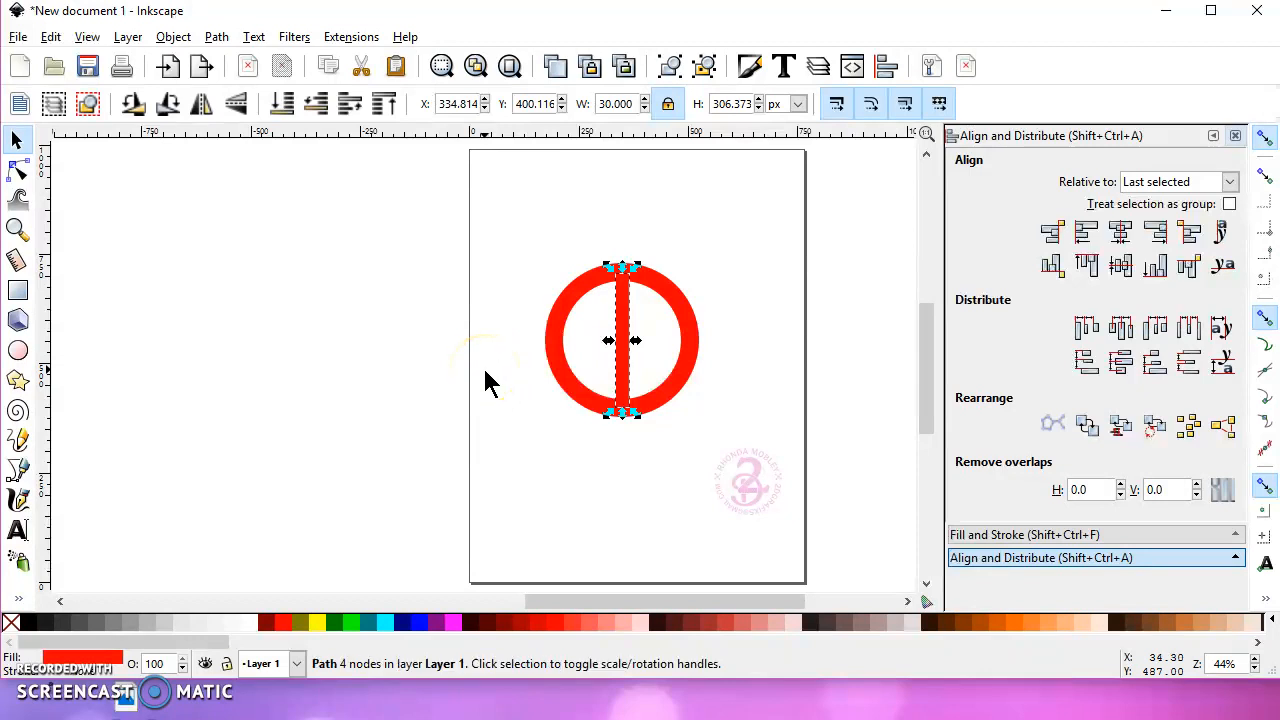
Step: Rotate one bar copy about 30° clockwise and another about 30° counterclockwise to form crossing spokes inside the ring
left_click(622, 291)
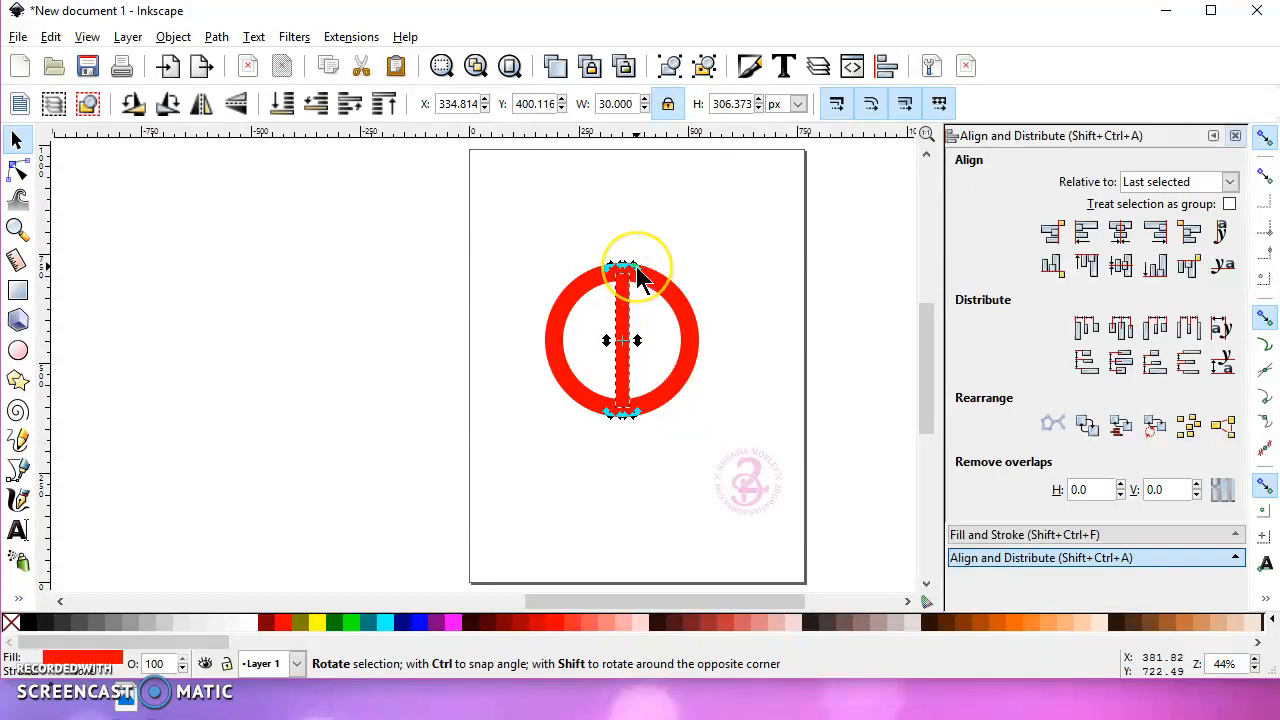
left_click_drag(643, 271, 660, 292)
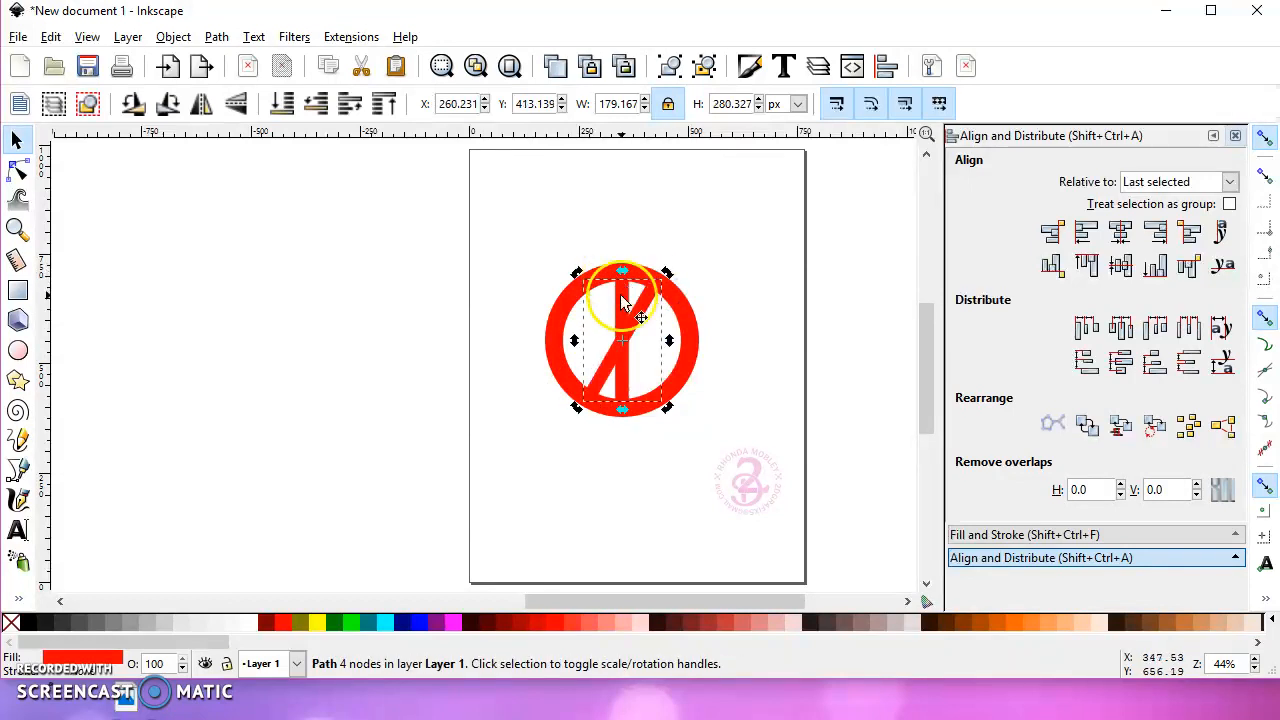
left_click(622, 297)
left_click(626, 292)
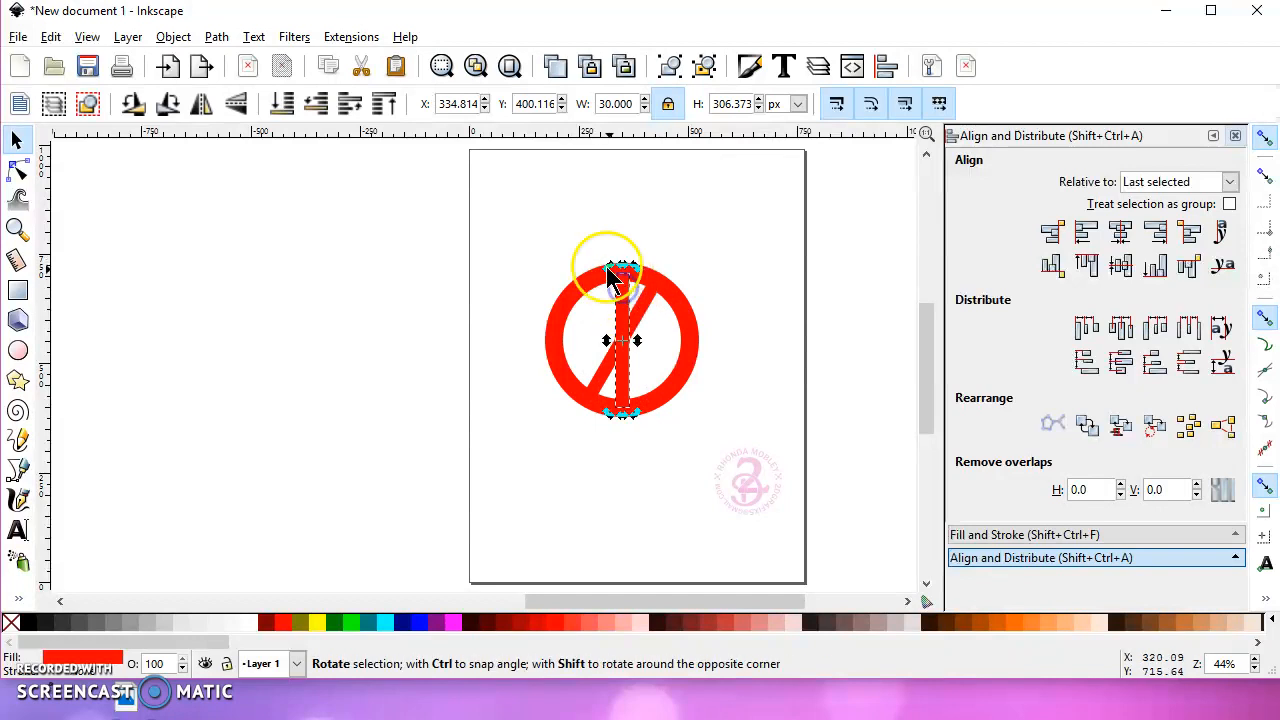
left_click_drag(605, 266, 586, 288)
left_click(503, 337)
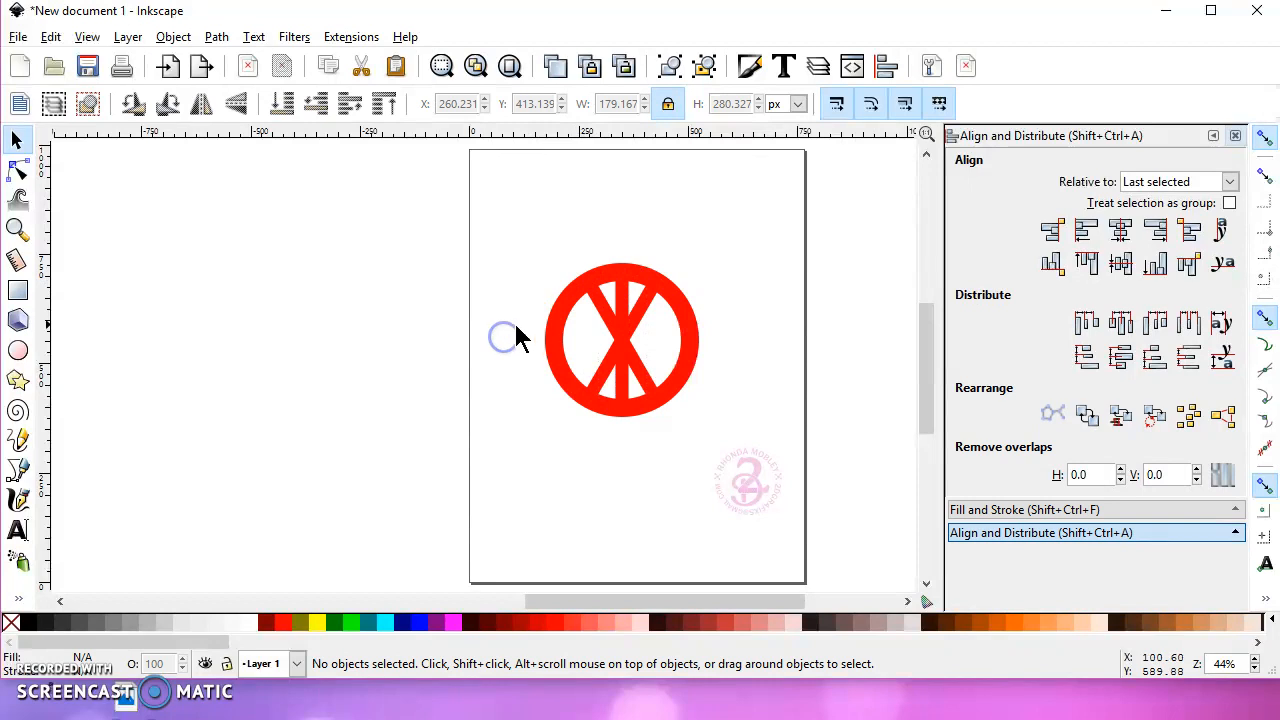
Step: Draw a rectangle about 558 × 224 px over the ring's upper half and subtract it from the spoke running to the lower left
left_click(18, 290)
left_click_drag(494, 243, 739, 341)
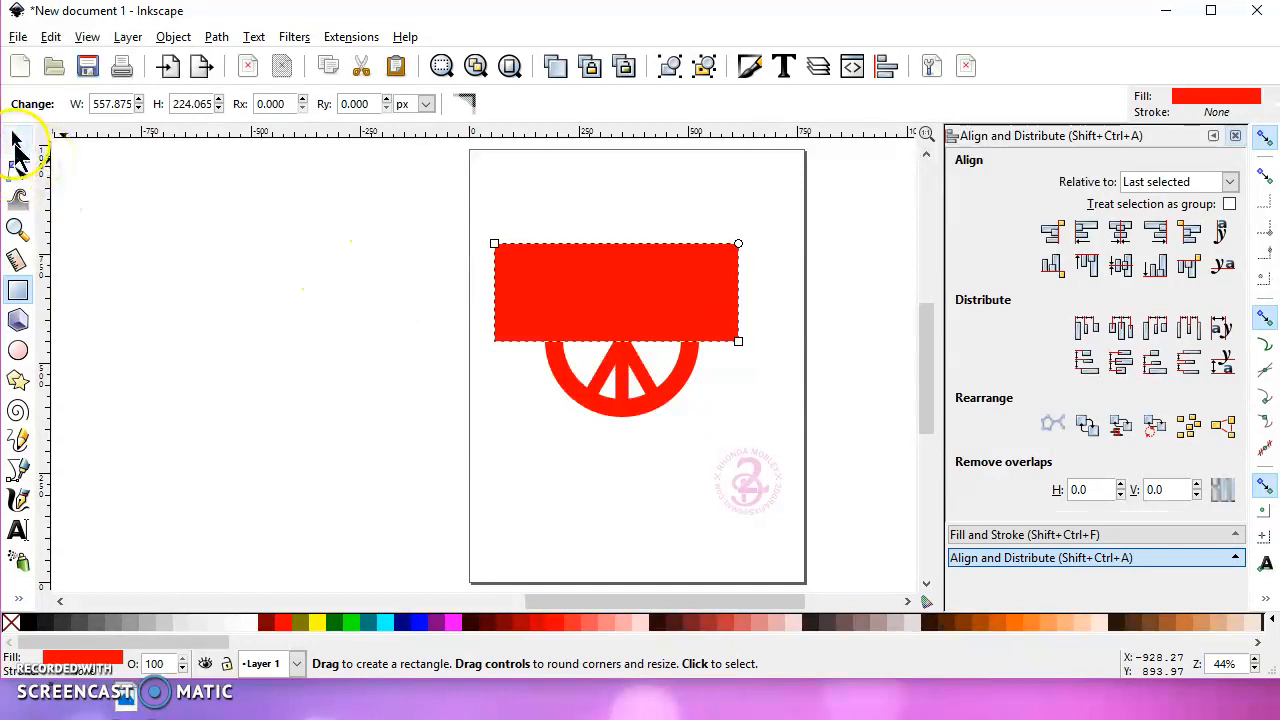
left_click(17, 140)
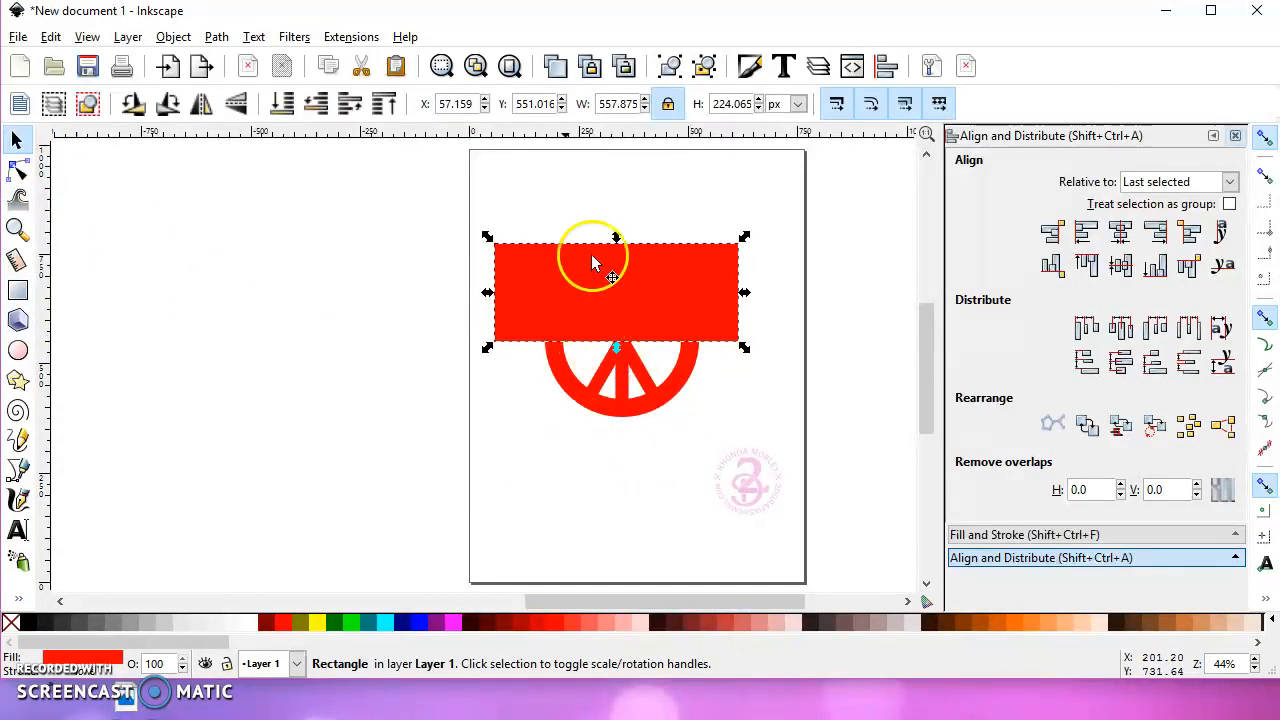
left_click(605, 378, "shift")
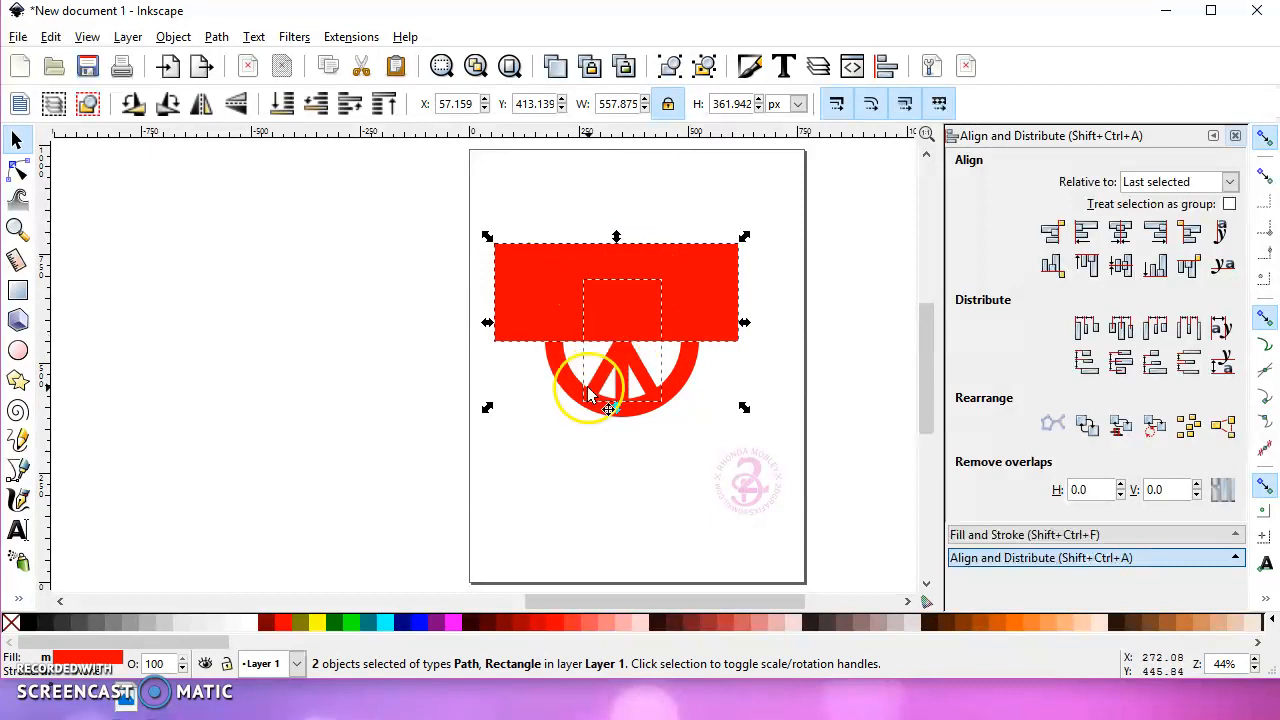
left_click(215, 36)
left_click(256, 176)
Step: Subtract the rectangle covering the ring's upper half from the spoke running to the lower right
left_click(586, 275)
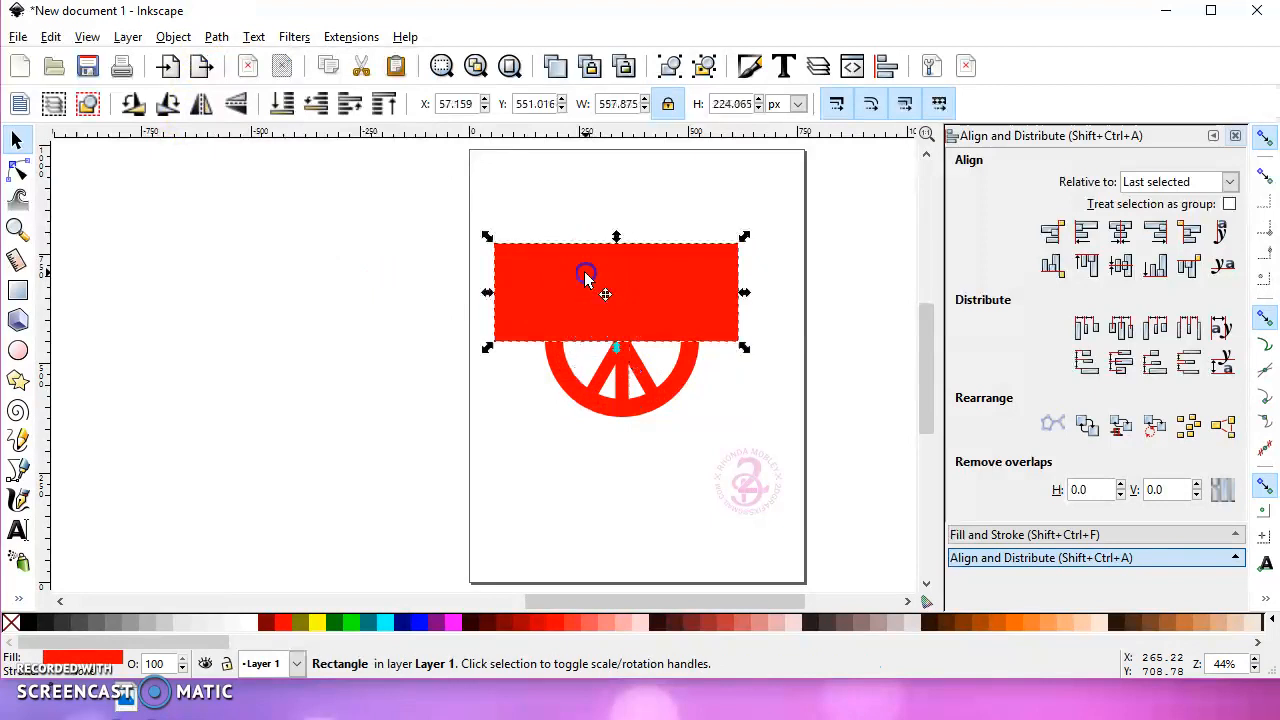
left_click(649, 381, "shift")
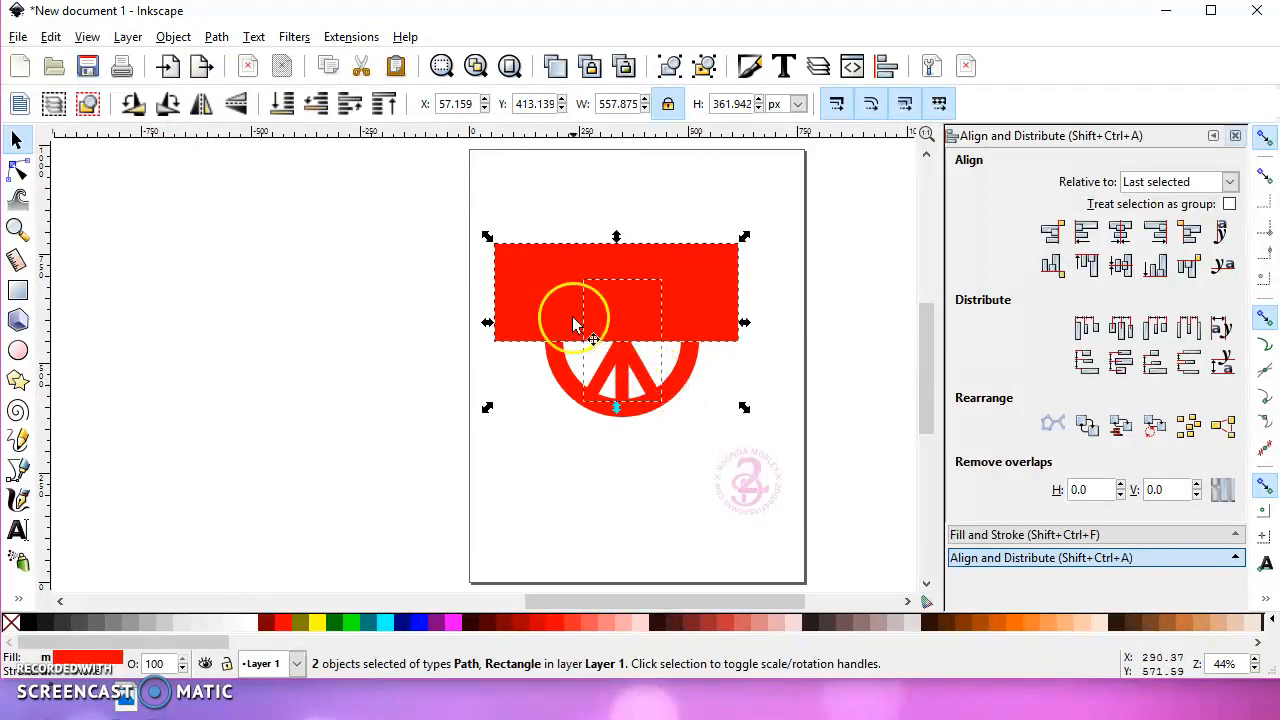
left_click(216, 36)
left_click(294, 180)
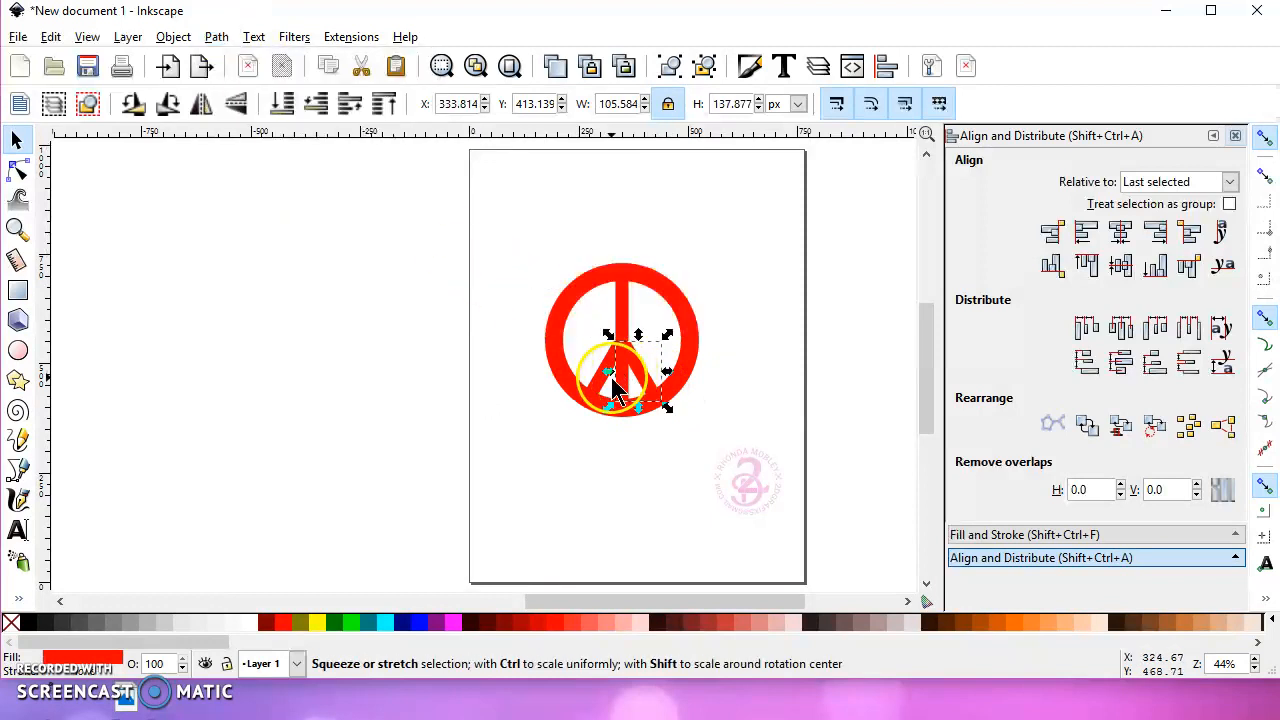
Step: Move the protruding top corner node of each slanted spoke inward so it lines up with the vertical bar's edges
scroll(615, 345, "up", 4)
scroll(621, 349, "up", 2)
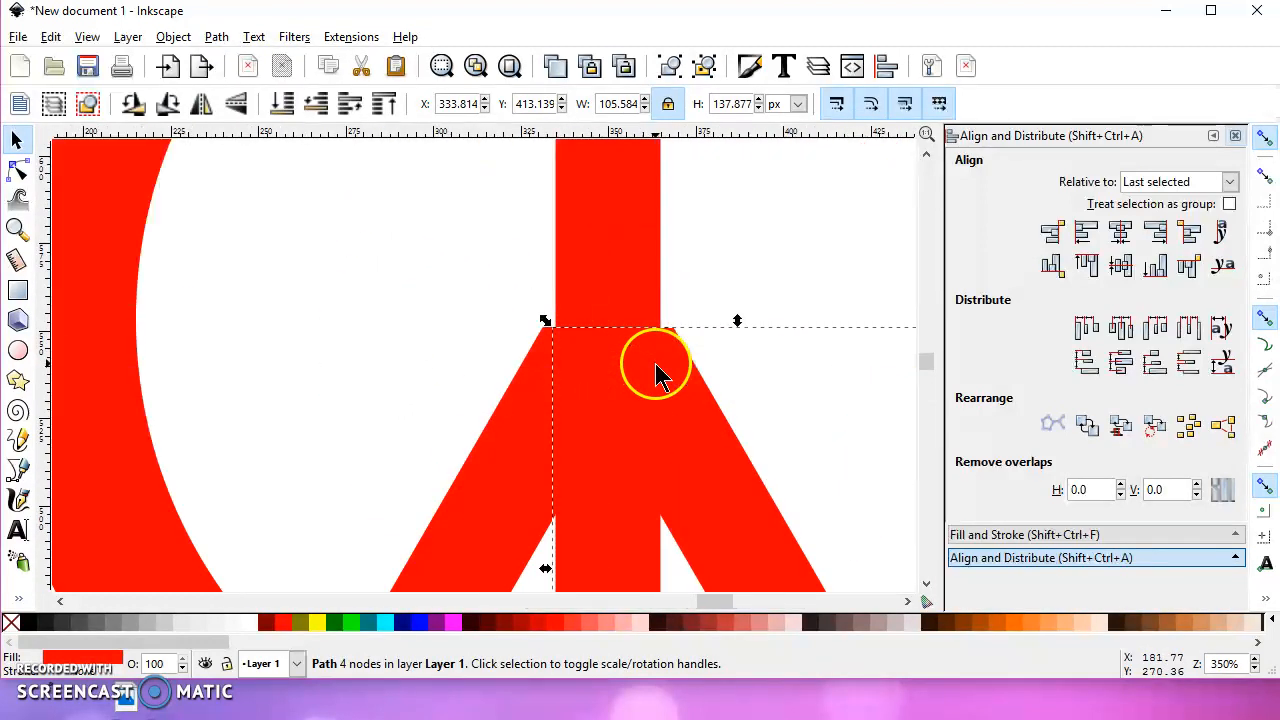
left_click(542, 331)
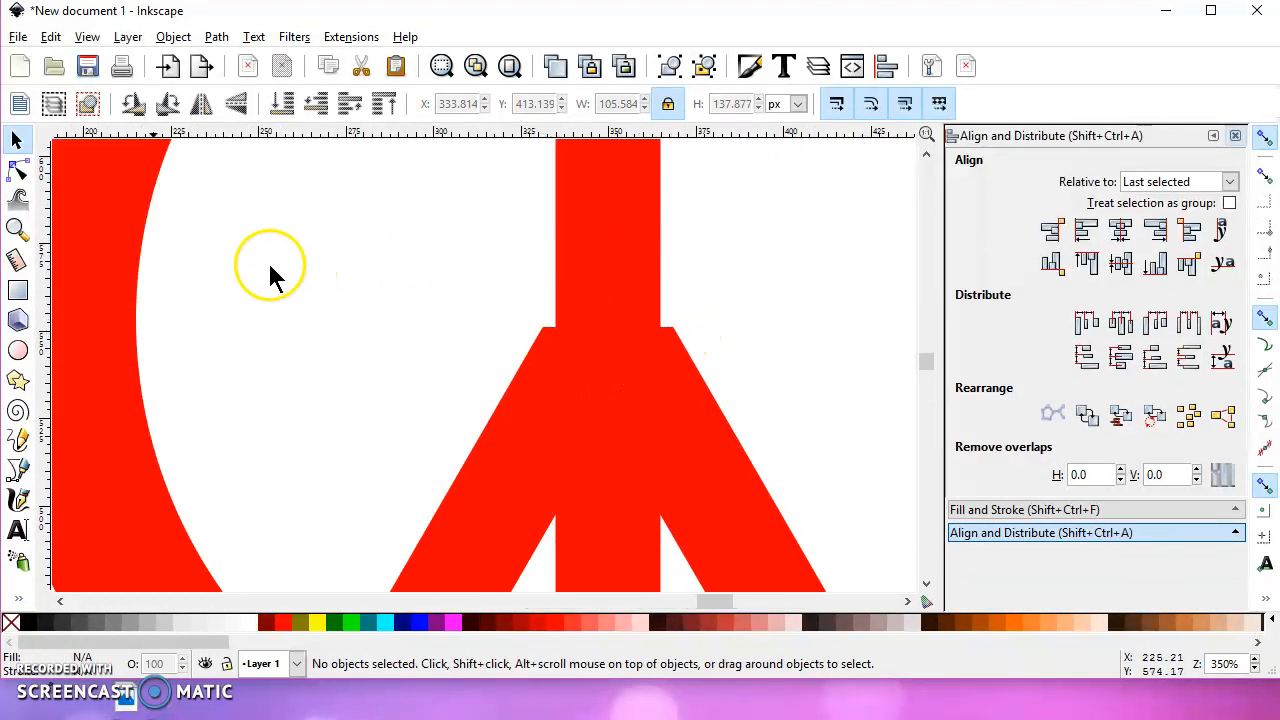
left_click(20, 174)
left_click(529, 406)
left_click(545, 330)
left_click_drag(543, 330, 562, 328)
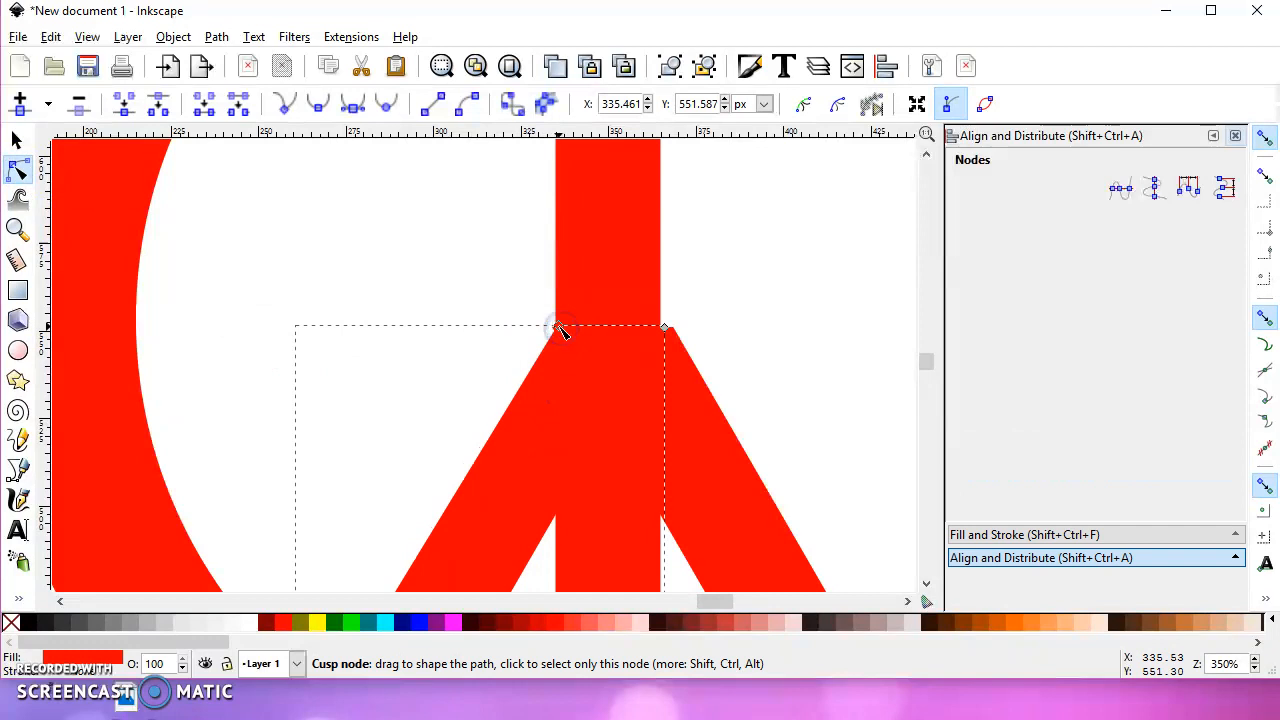
left_click(705, 382)
left_click_drag(673, 329, 660, 327)
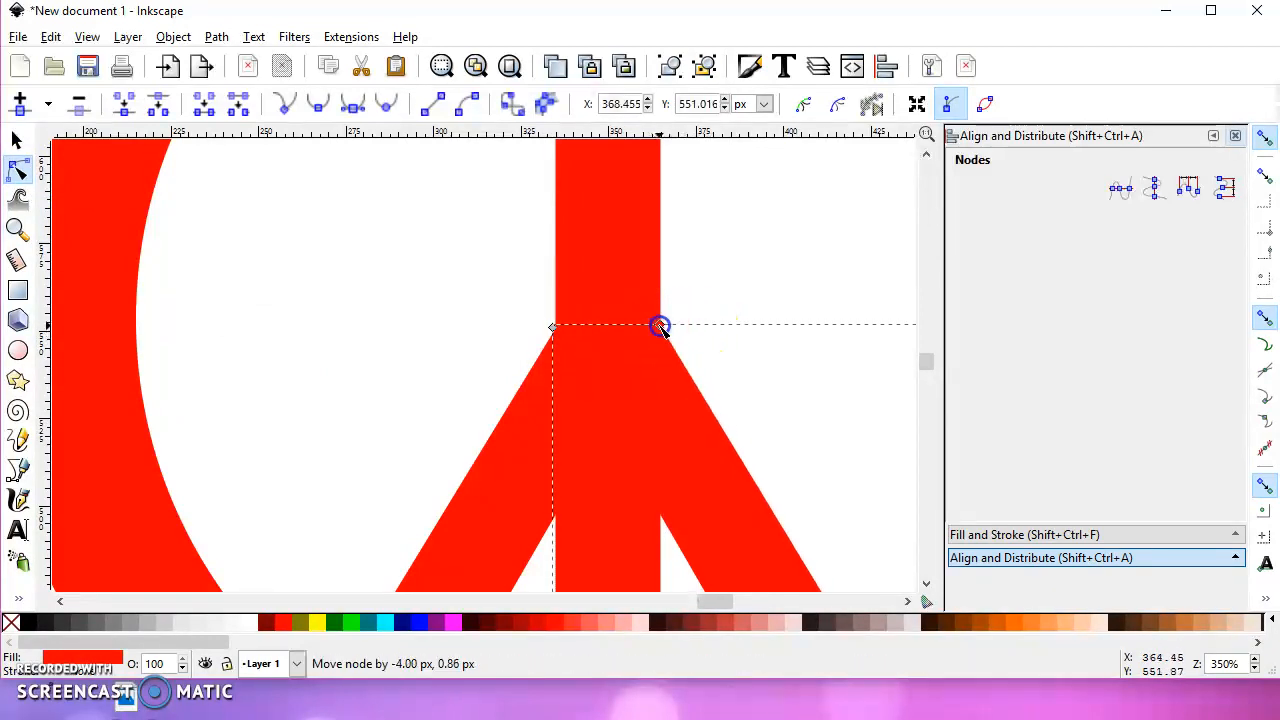
scroll(605, 377, "down", 3)
left_click(17, 140)
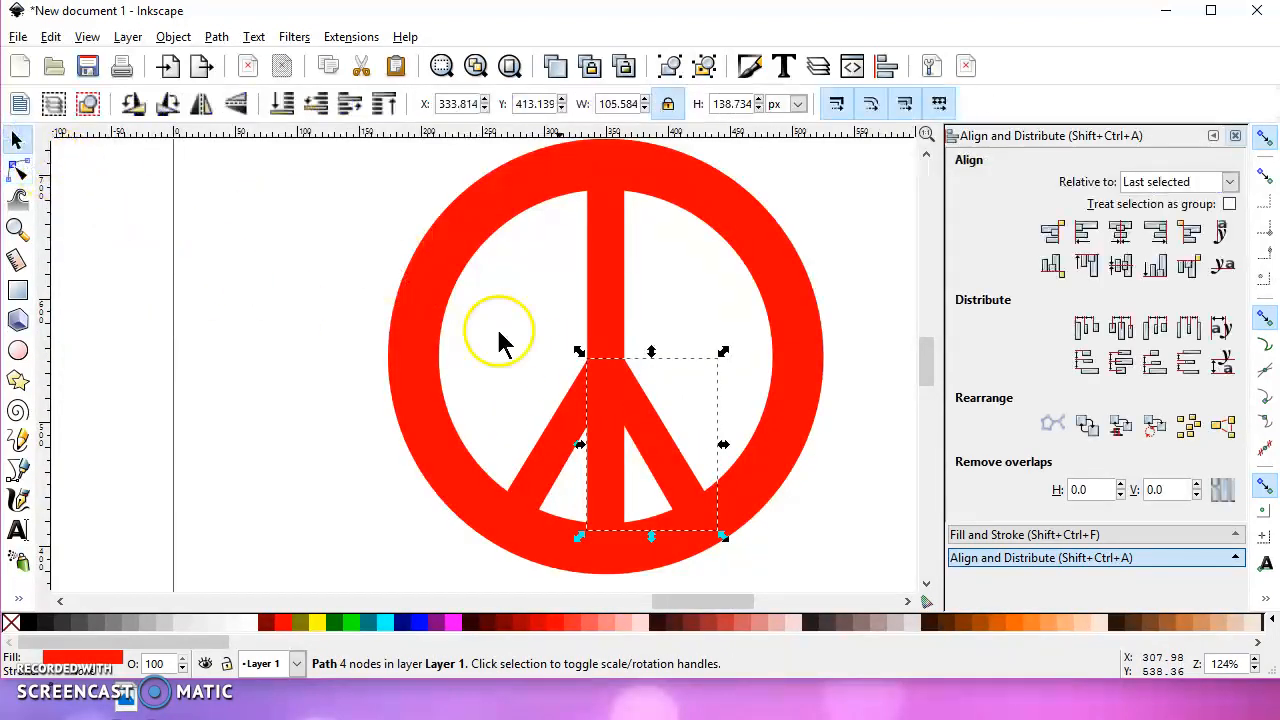
Step: Unite the ring, vertical bar and both spokes into one path and move it to about X 60.6, Y 432.2 px
scroll(575, 390, "down", 2)
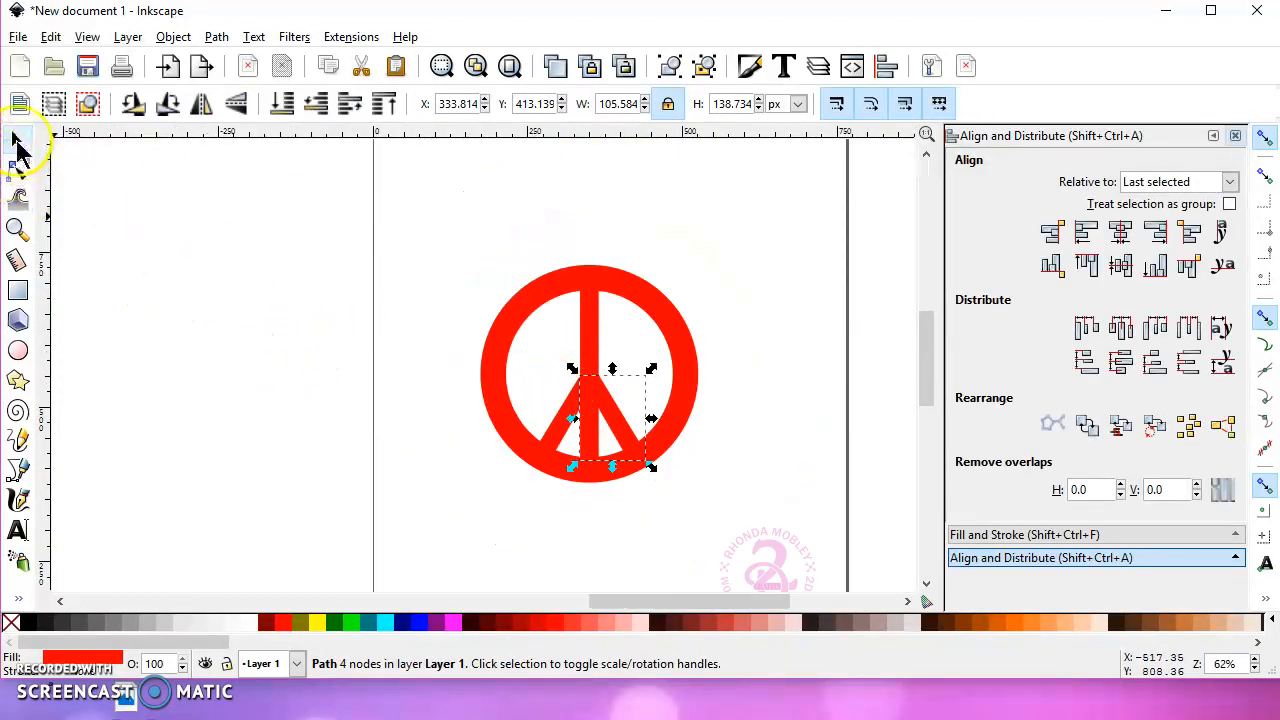
left_click_drag(392, 217, 763, 517)
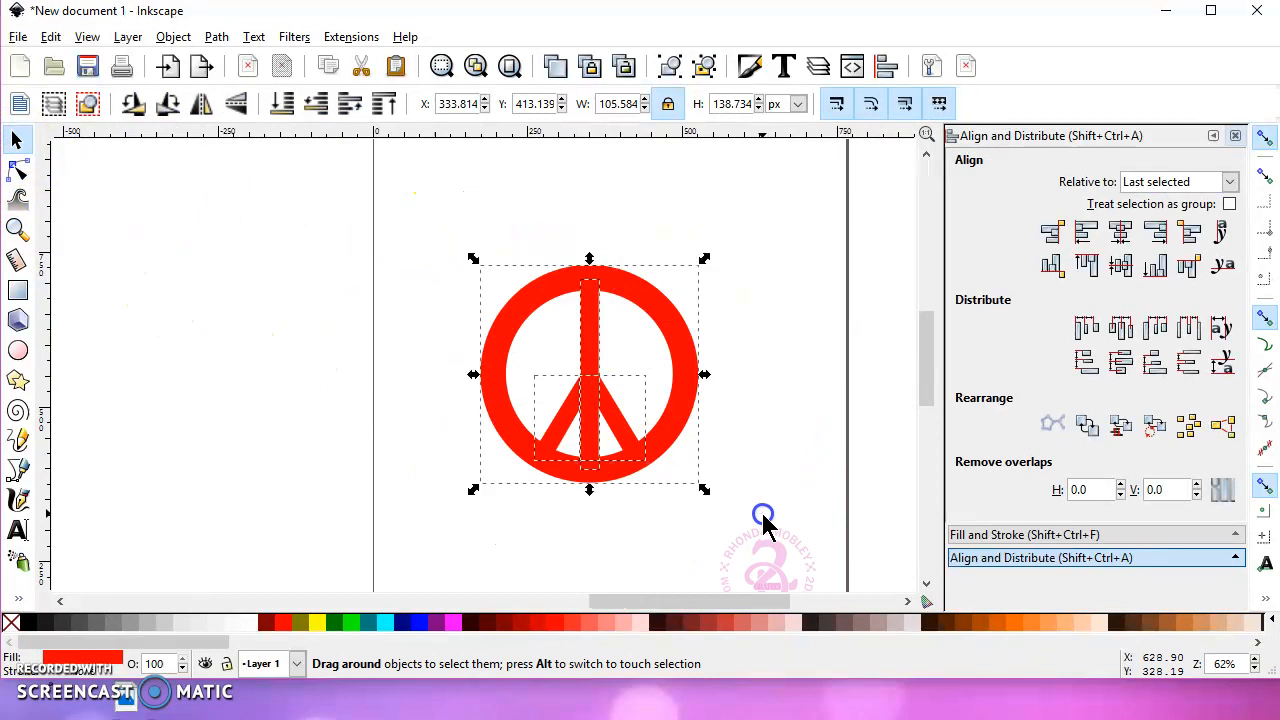
left_click(216, 37)
left_click(223, 157)
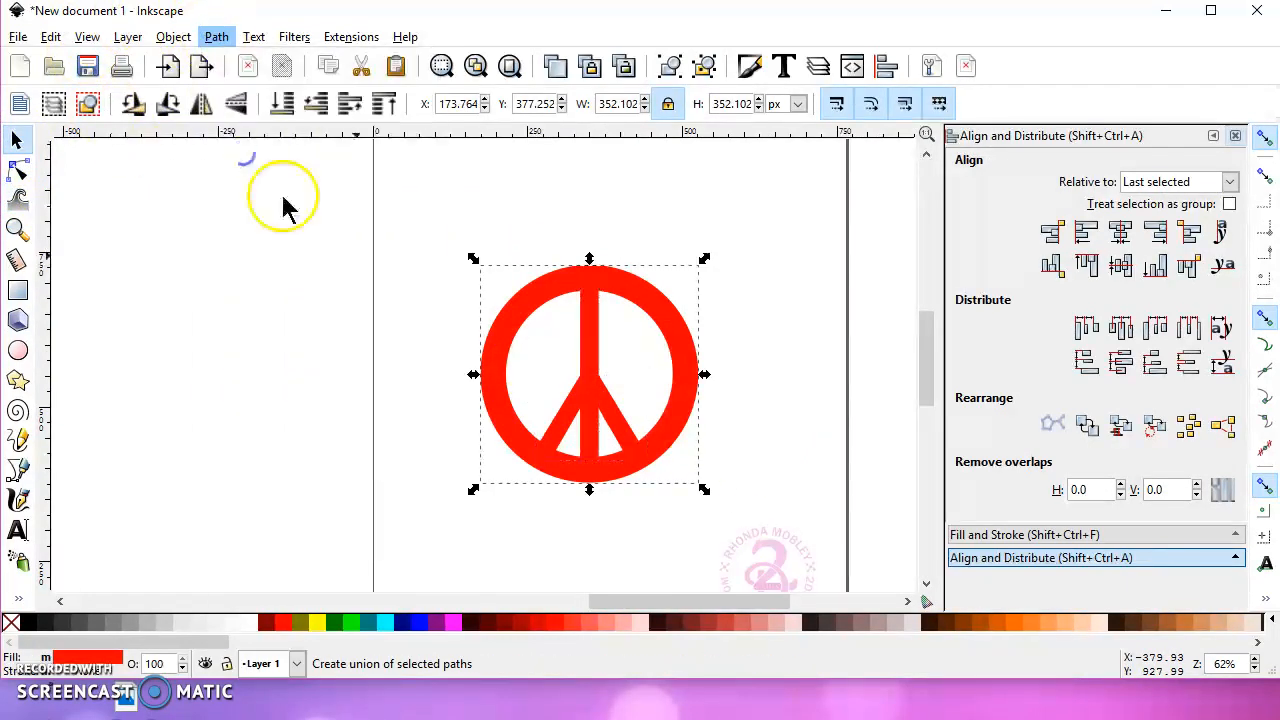
left_click_drag(563, 280, 494, 248)
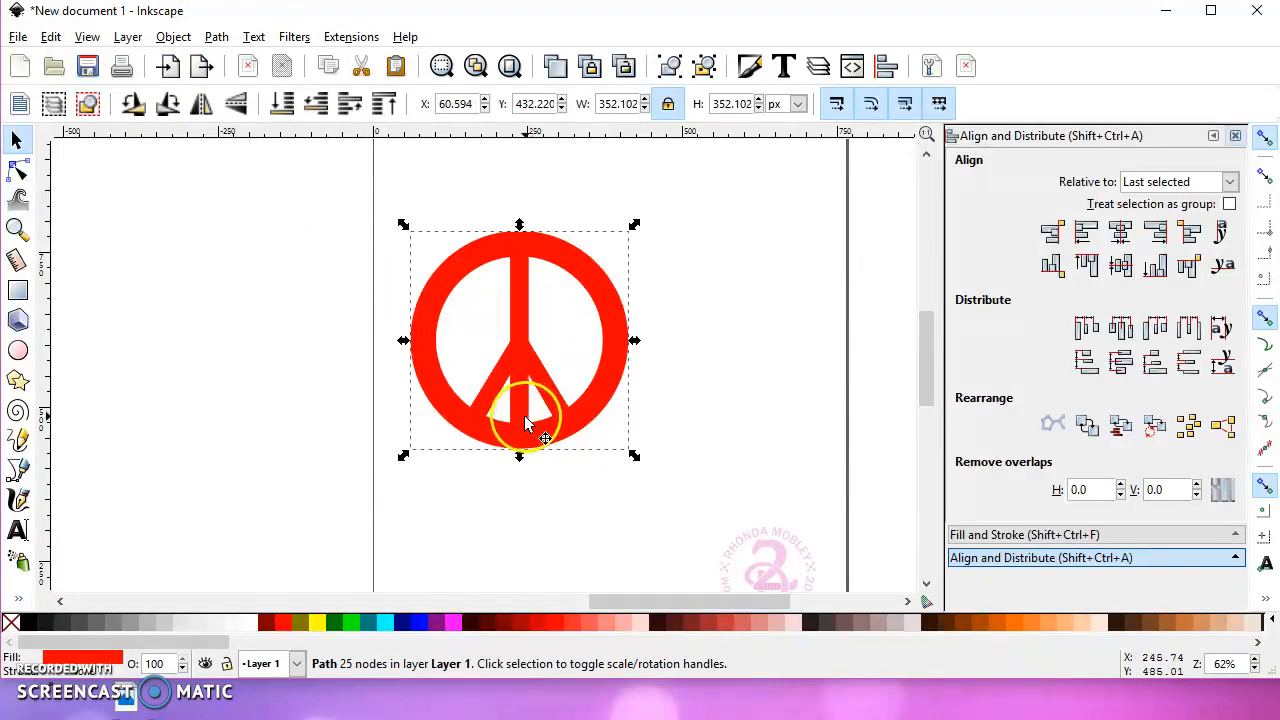
Step: With the Gradient tool active, recolour the peace sign flat orange (ff9e00ff) and convert its fill to a linear gradient
left_click(19, 598)
left_click(21, 599)
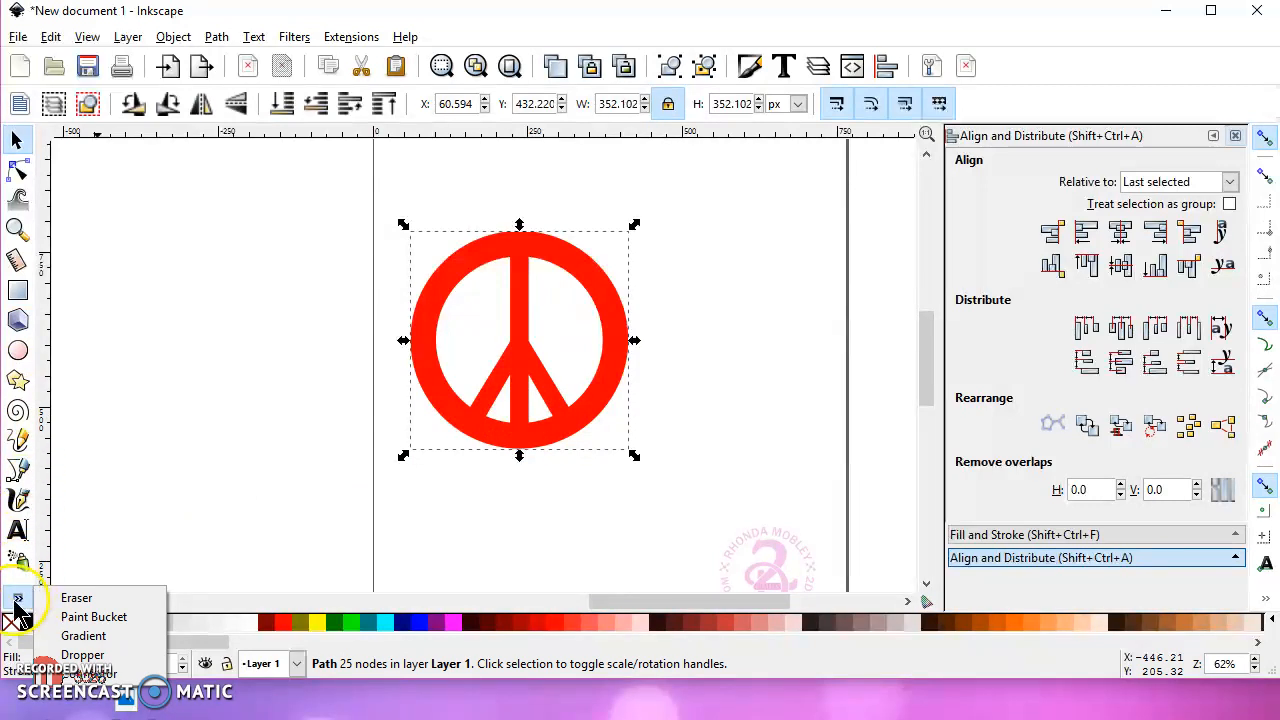
left_click(88, 636)
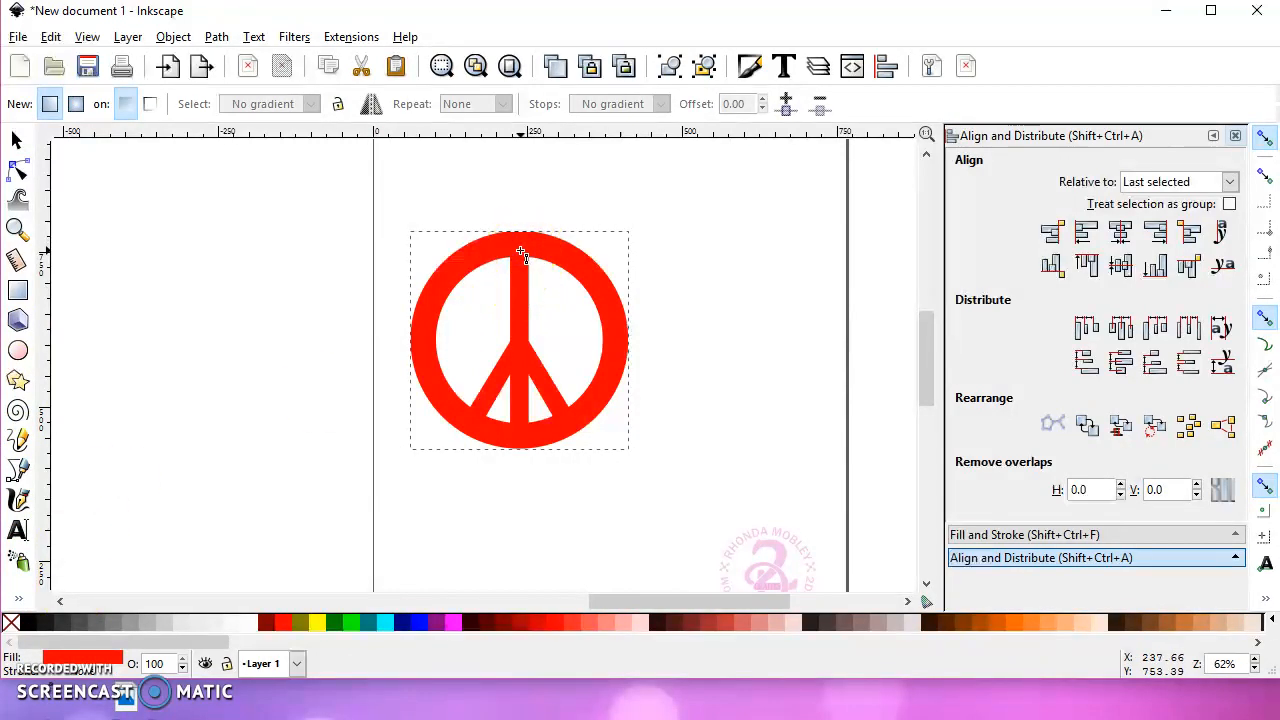
left_click(1006, 535)
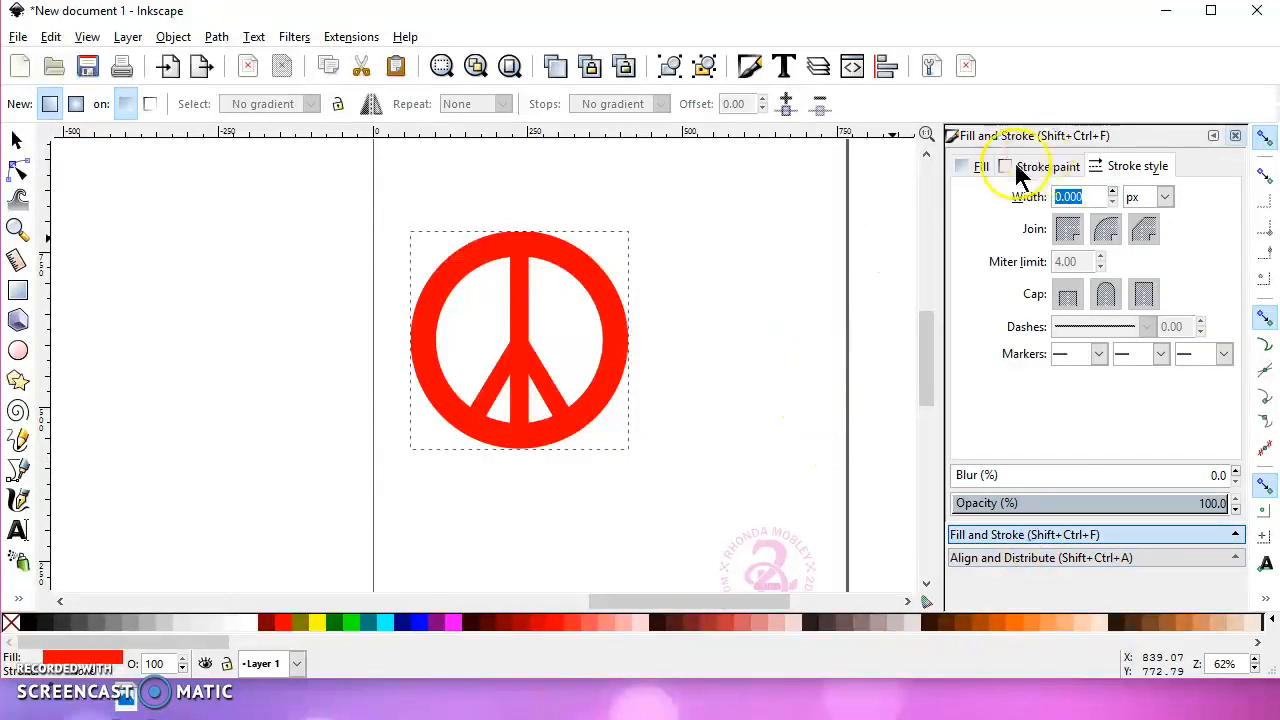
left_click(981, 166)
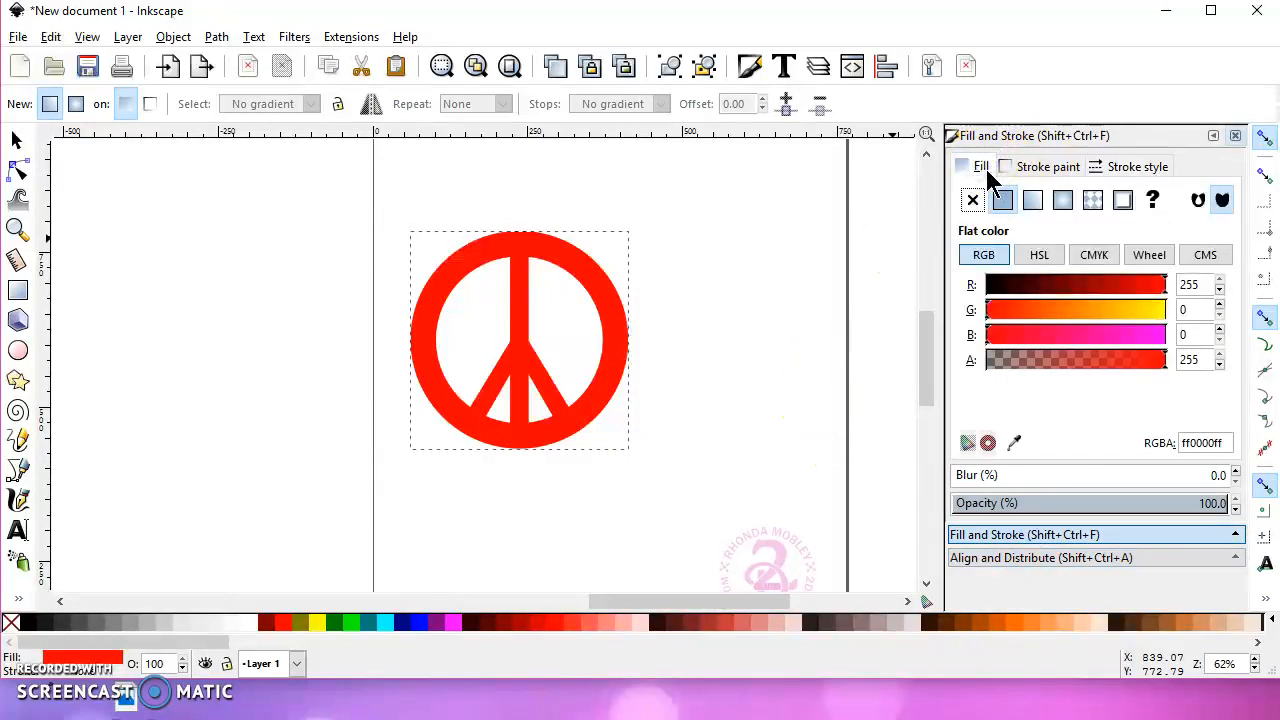
left_click(1035, 203)
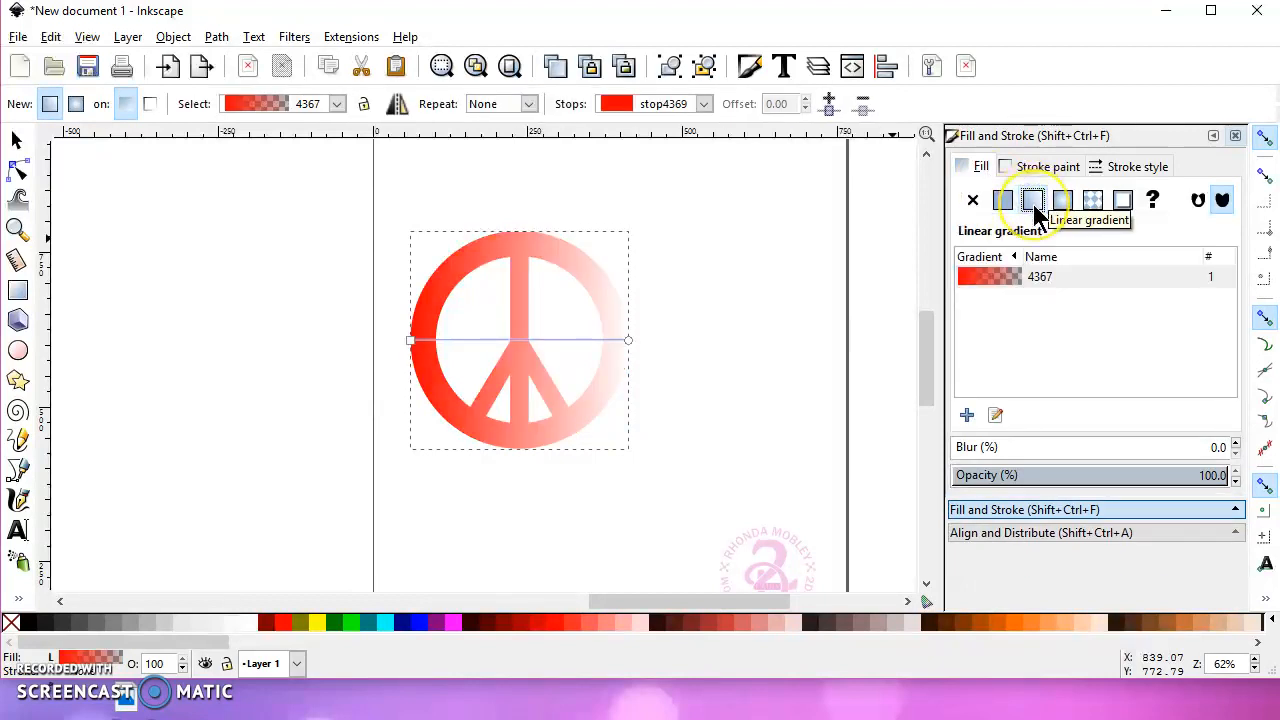
left_click(1002, 200)
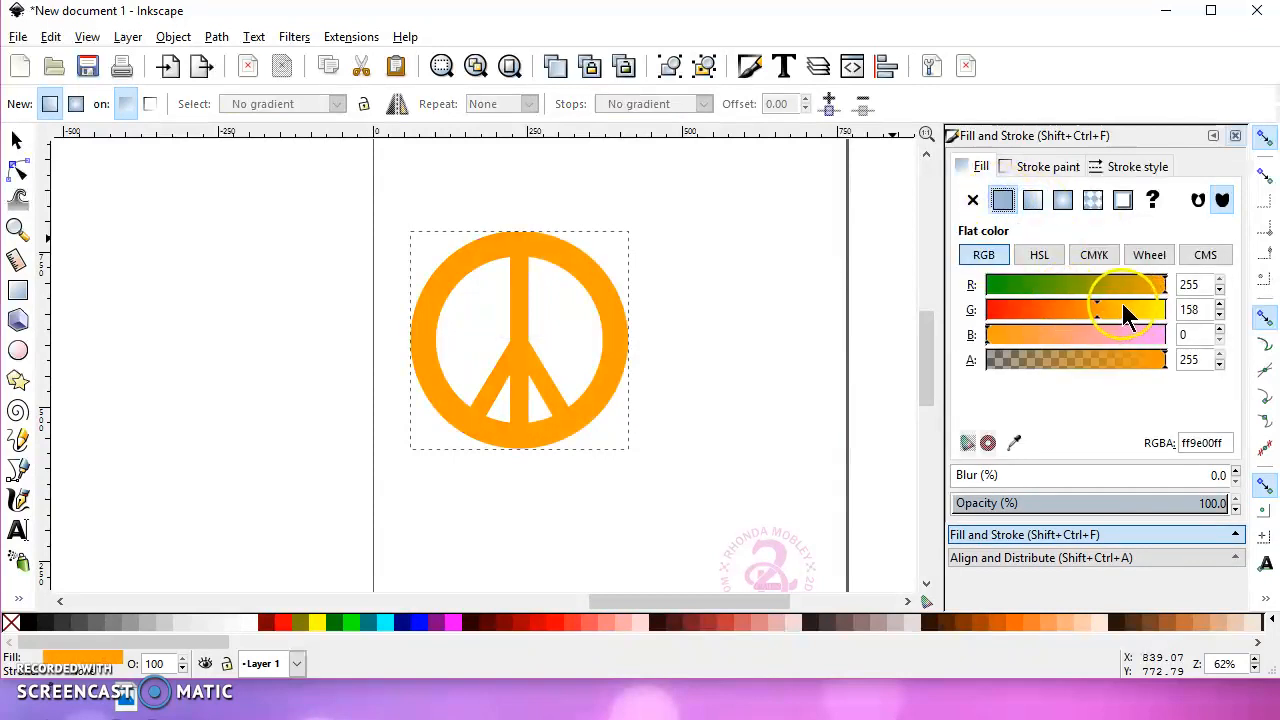
left_click(1033, 200)
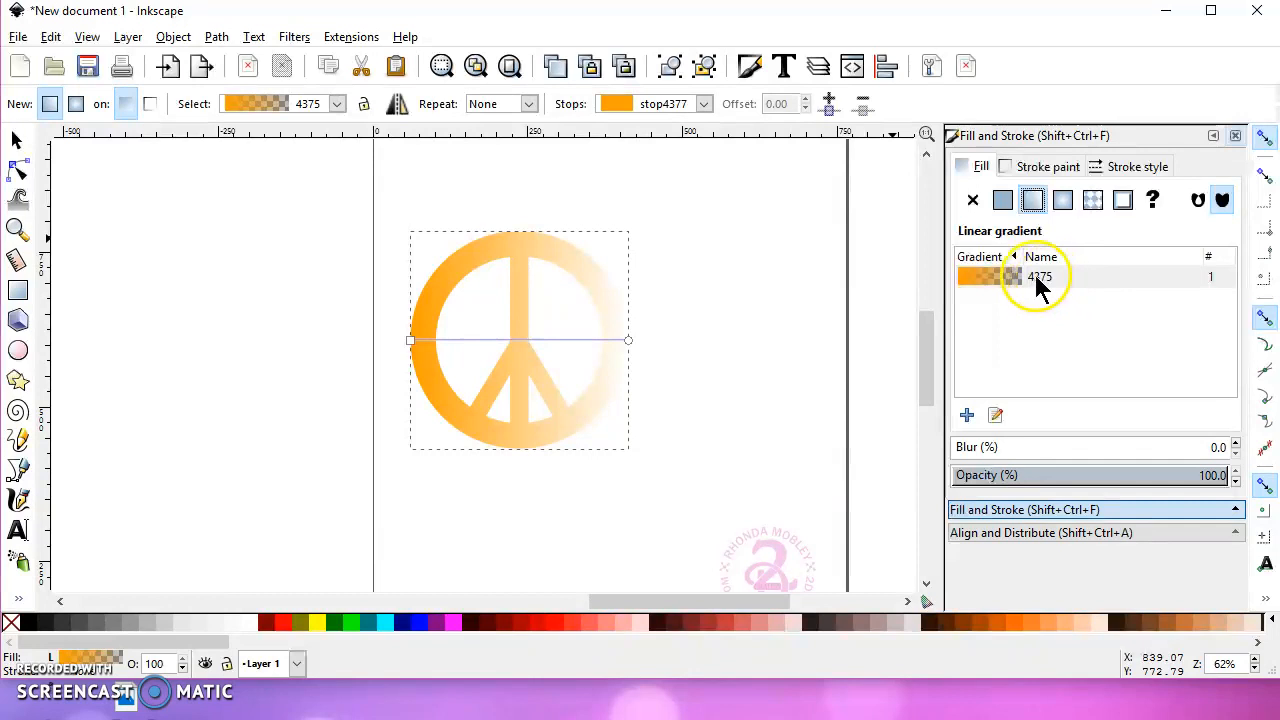
Step: Set the gradient's transparent end stop to green 9 and alpha 238, and move its end handle outside the ring, slightly below centre
left_click(704, 104)
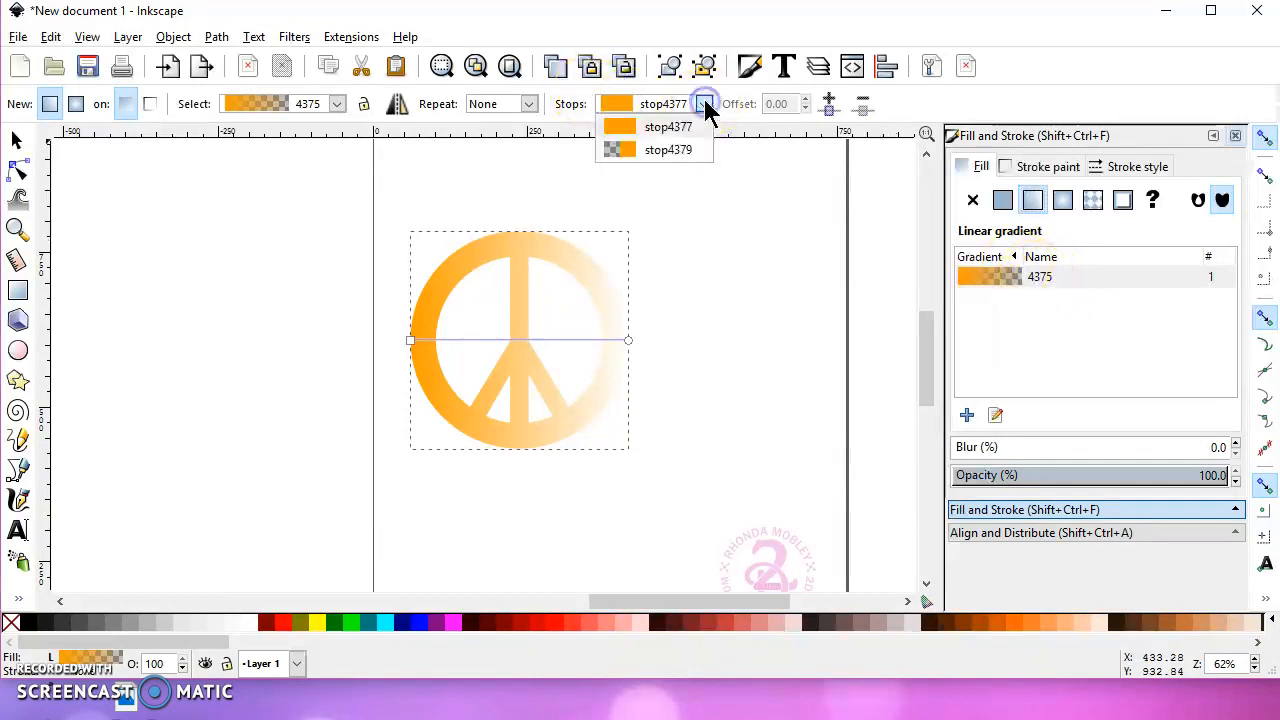
left_click(670, 150)
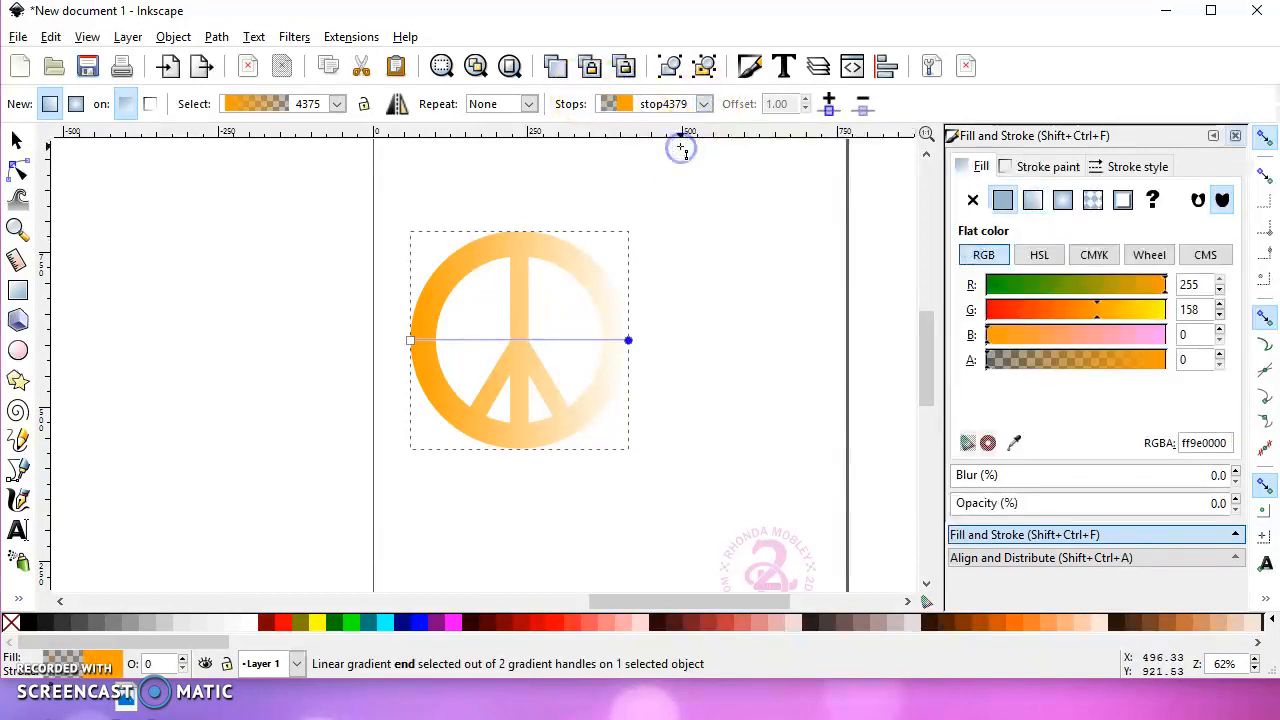
left_click(1011, 310)
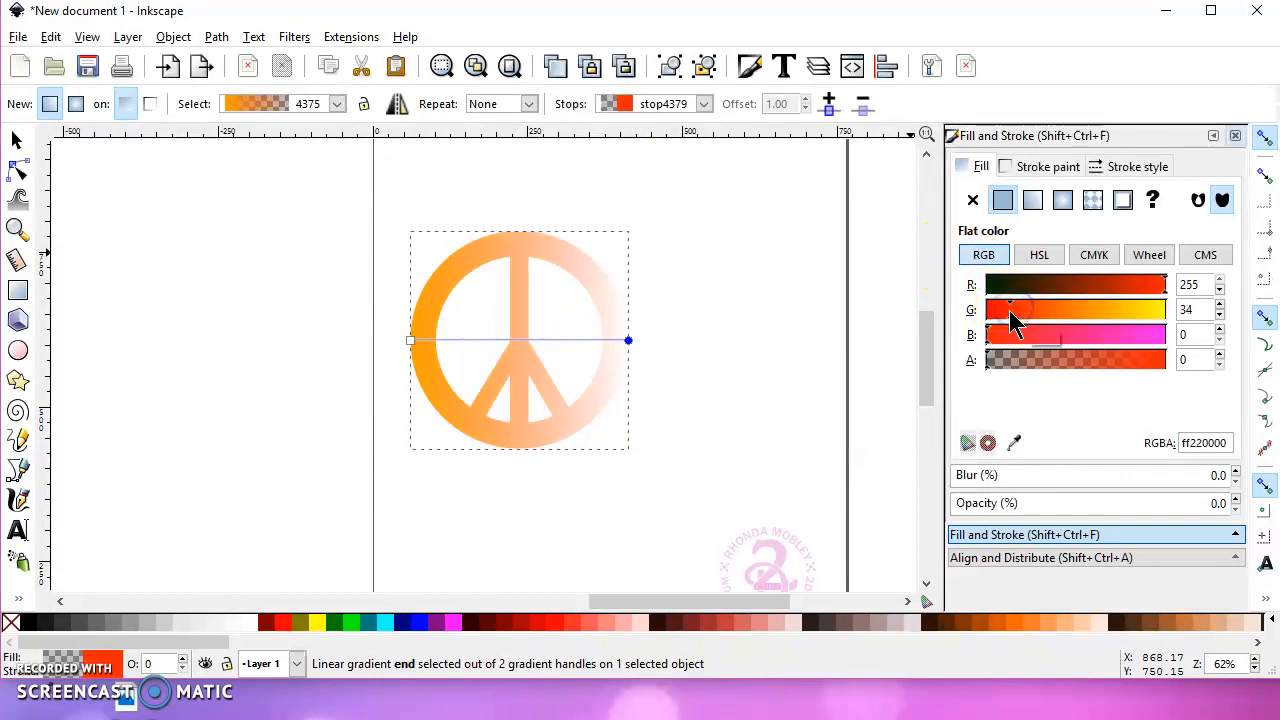
left_click_drag(628, 340, 762, 352)
mouse_move(735, 256)
left_mouse_down()
mouse_move(722, 232)
mouse_move(678, 398)
mouse_move(685, 381)
left_mouse_up()
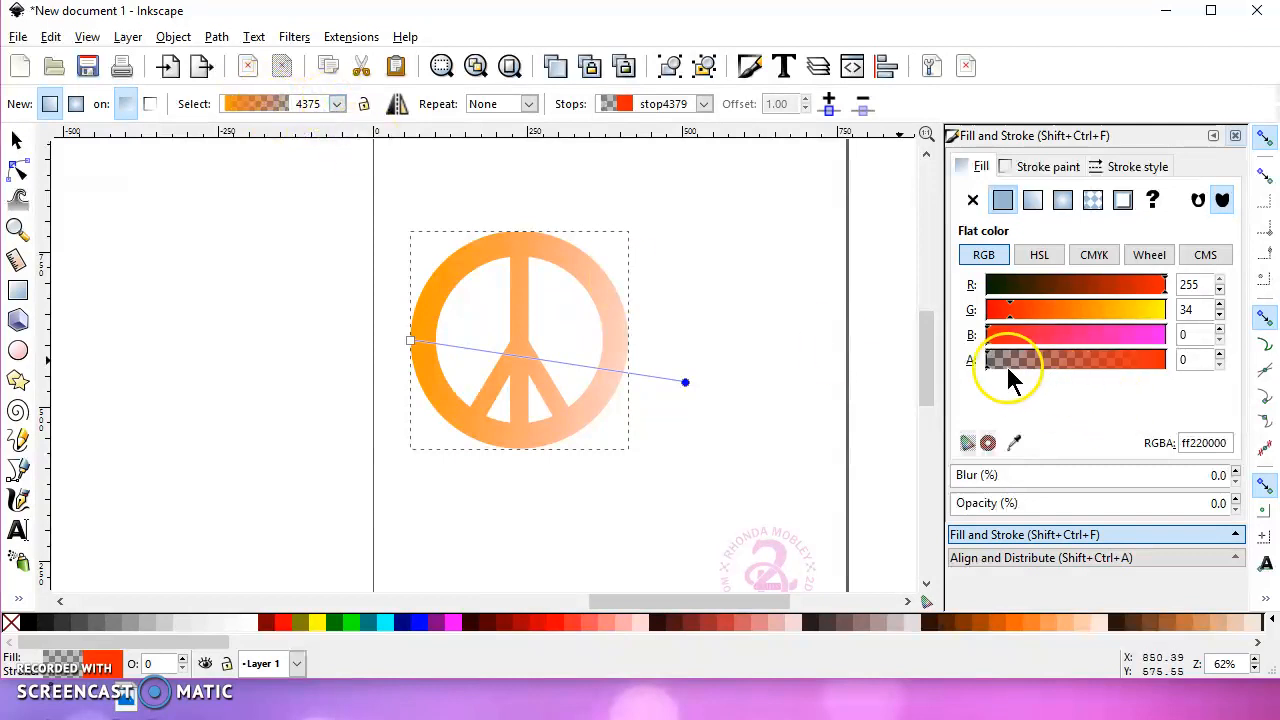
left_click_drag(988, 370, 1142, 366)
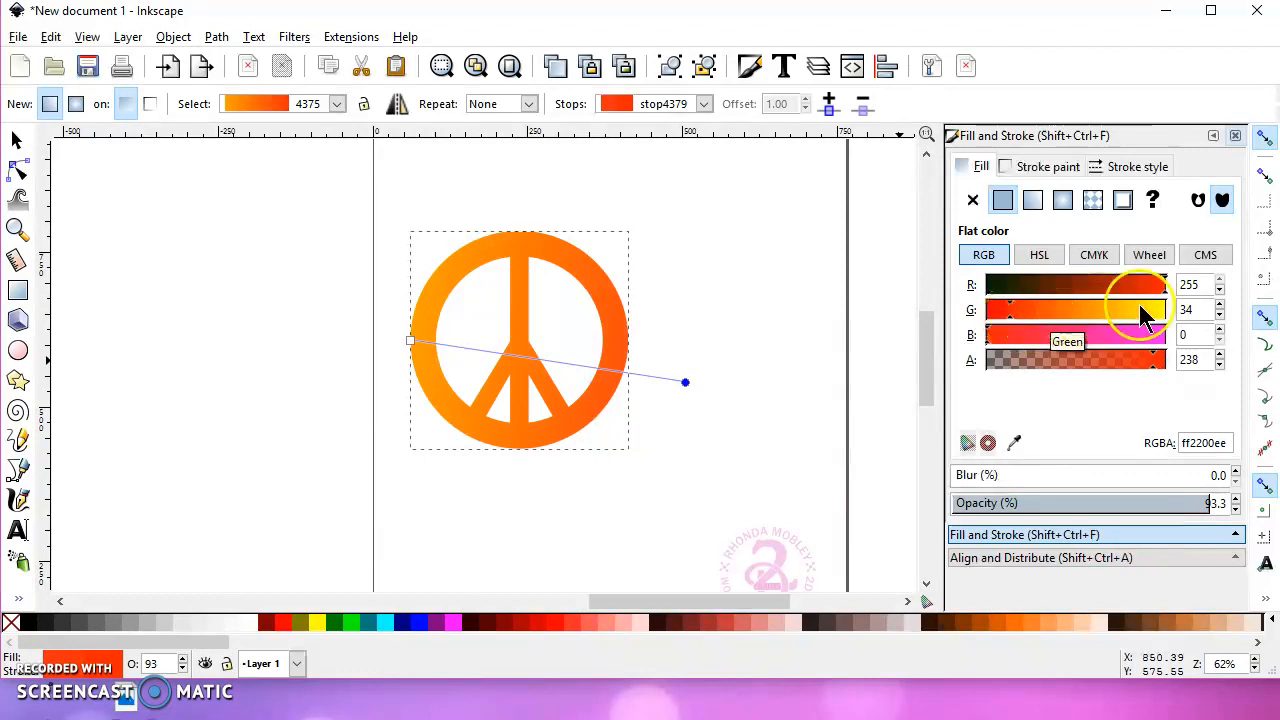
left_click_drag(1006, 330, 995, 325)
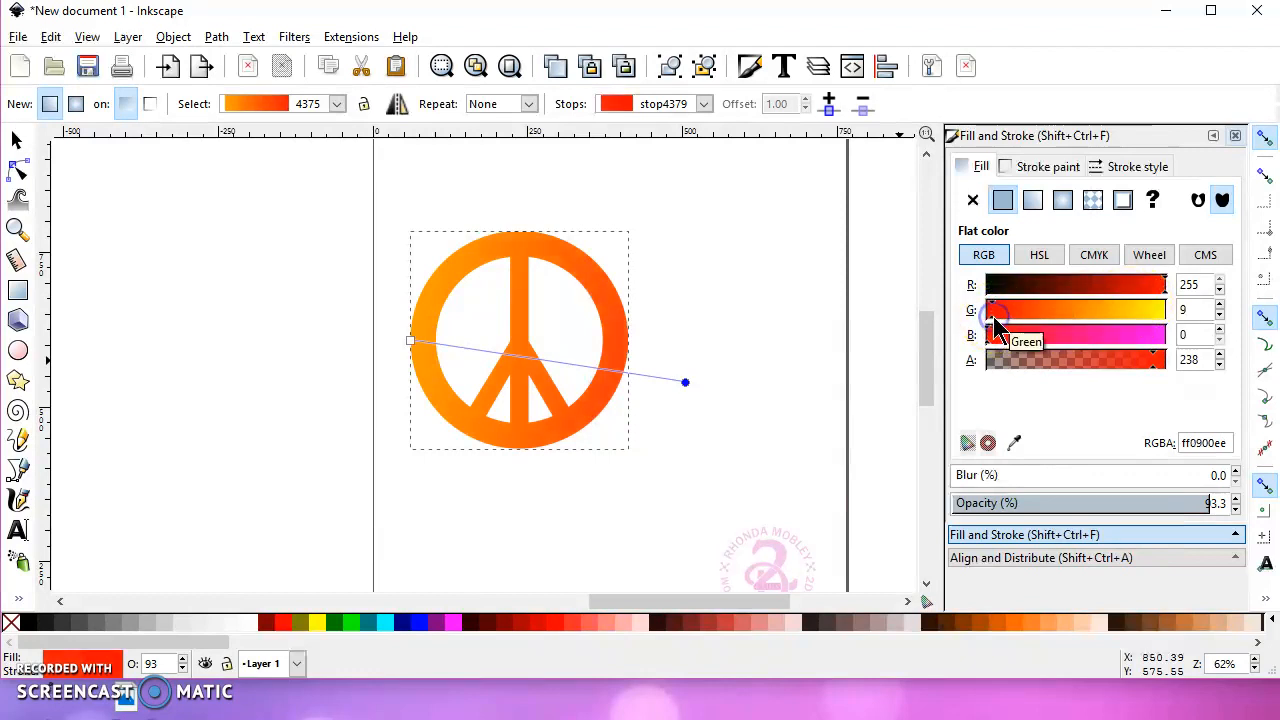
Step: Change the peace sign's fill back to a flat colour and set its red value to 229
left_click(435, 305)
left_click(627, 104)
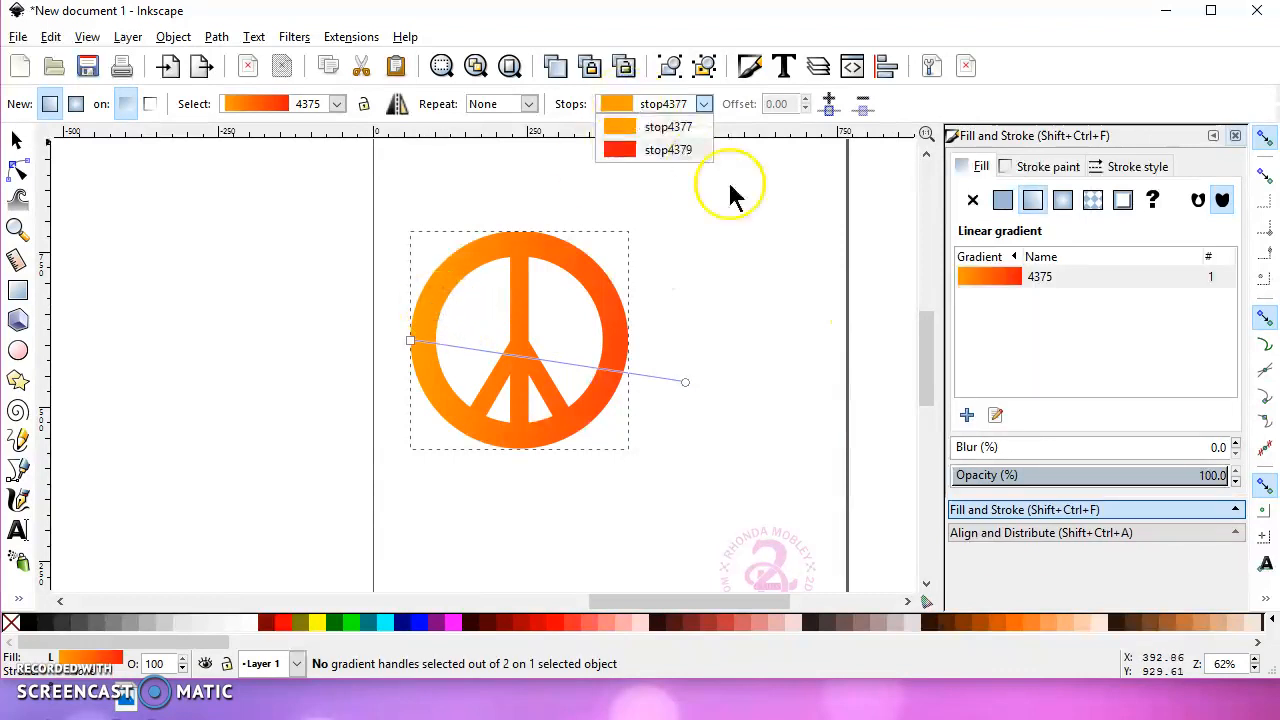
left_click(1032, 199)
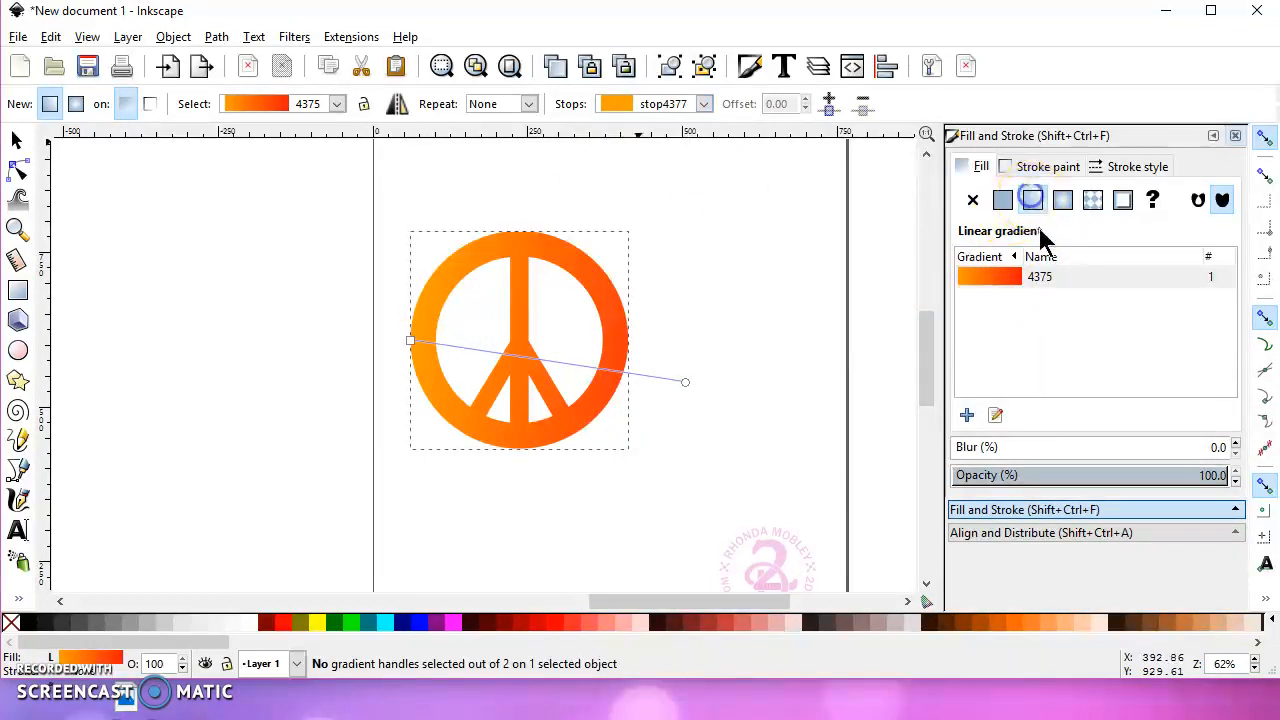
left_click(1002, 199)
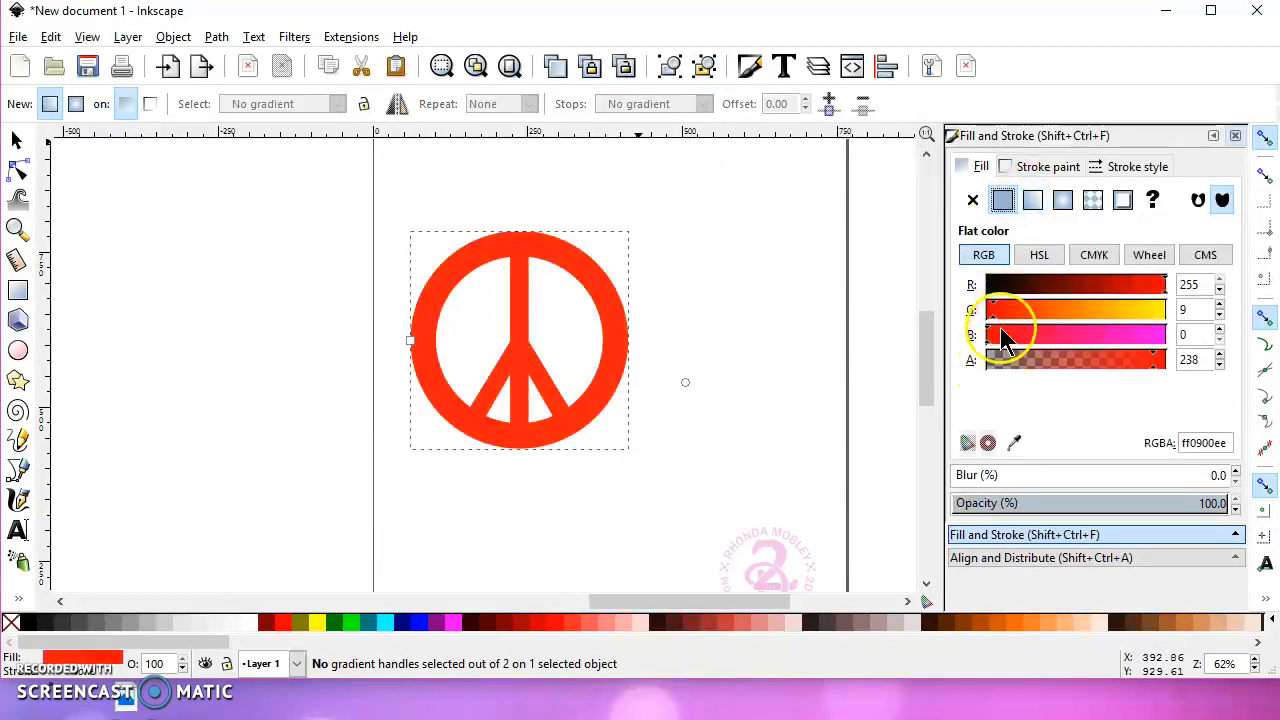
left_click(1147, 287)
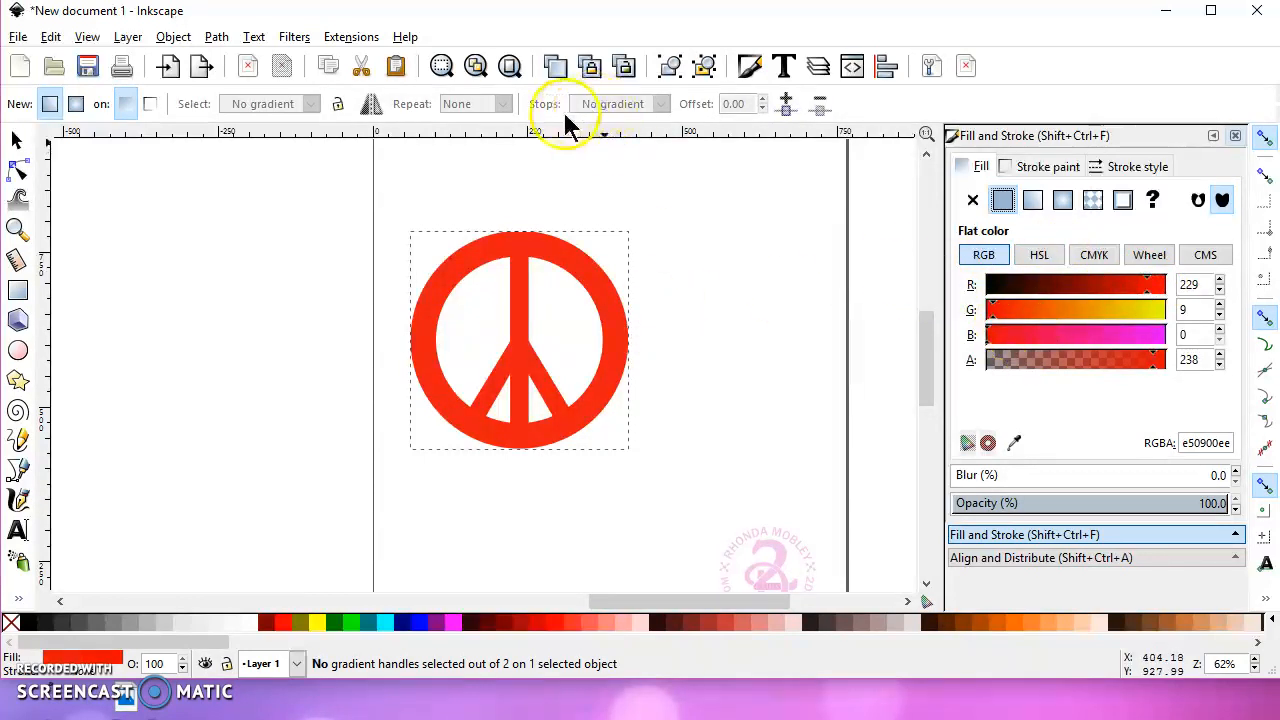
Step: Reactivate the Gradient tool and convert the peace sign's flat red fill to a linear gradient
left_click(596, 283)
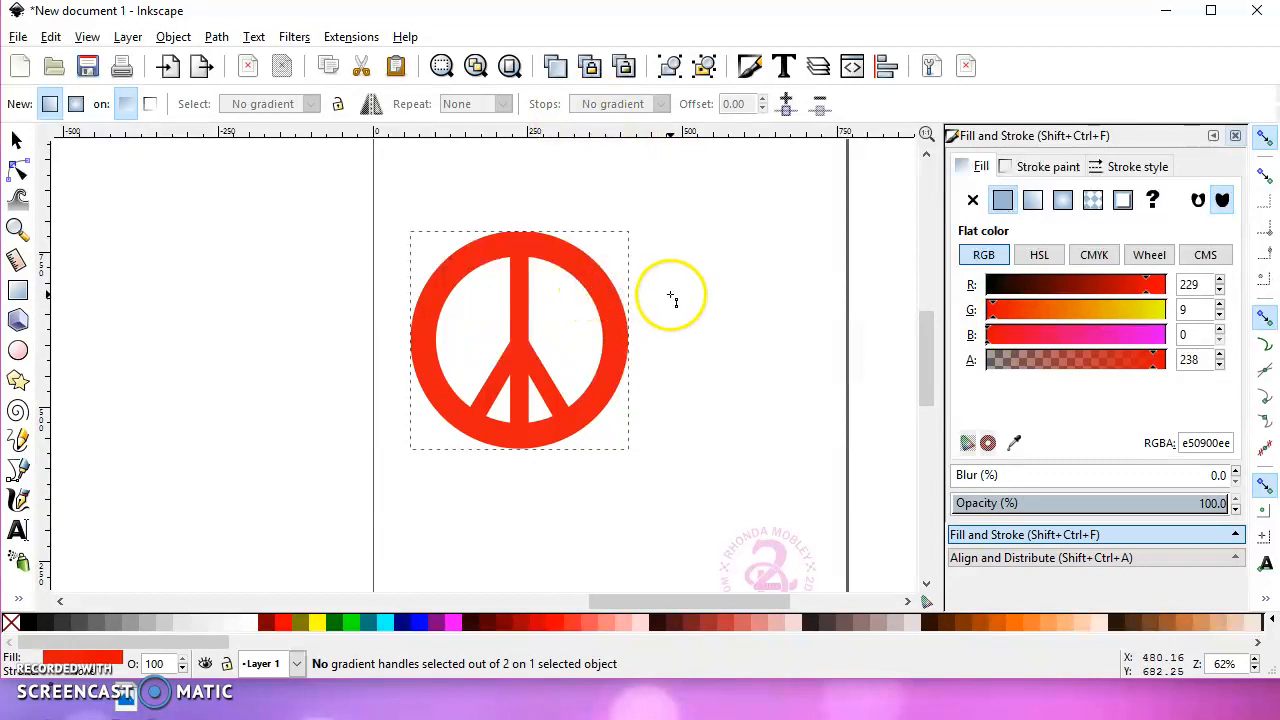
left_click(17, 598)
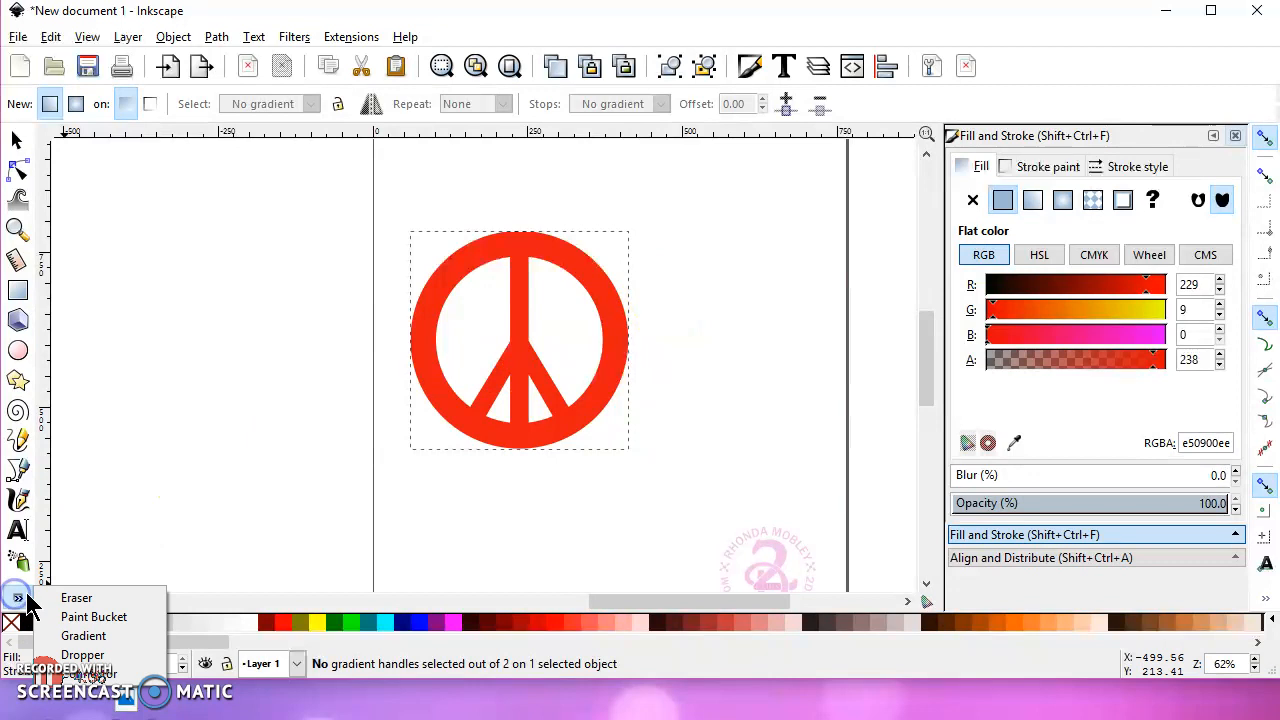
left_click(92, 632)
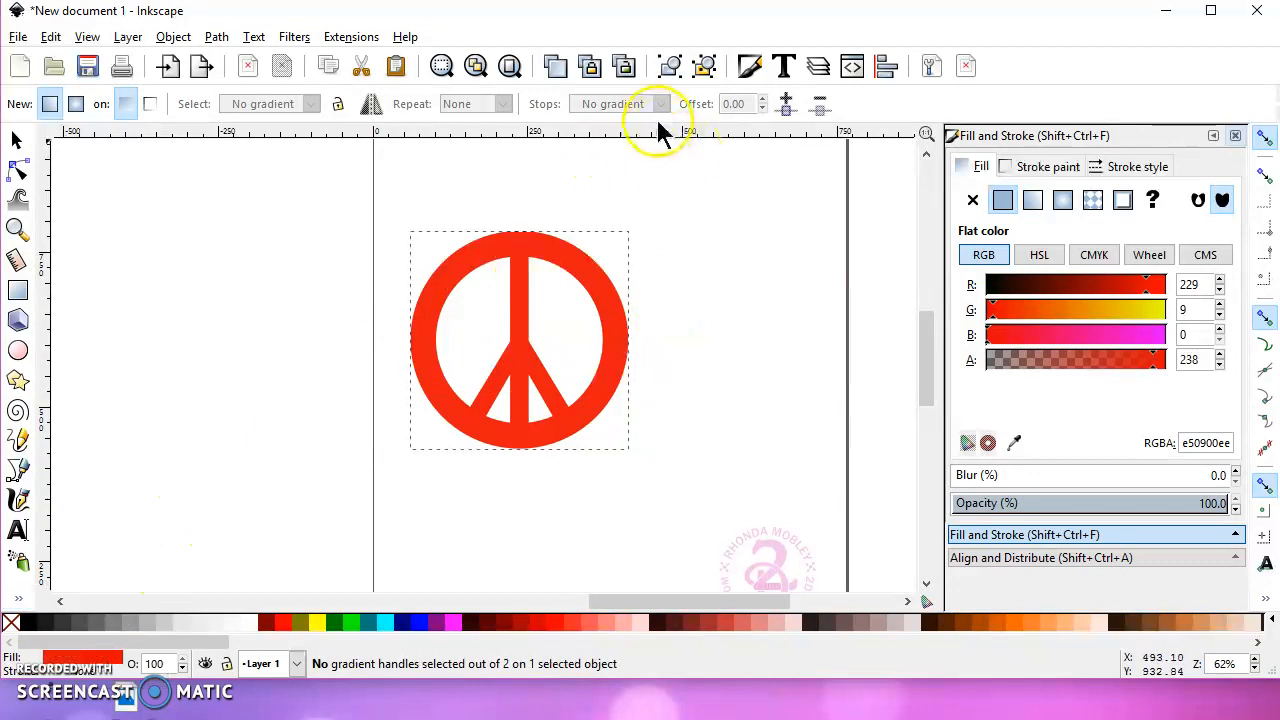
left_click(1033, 200)
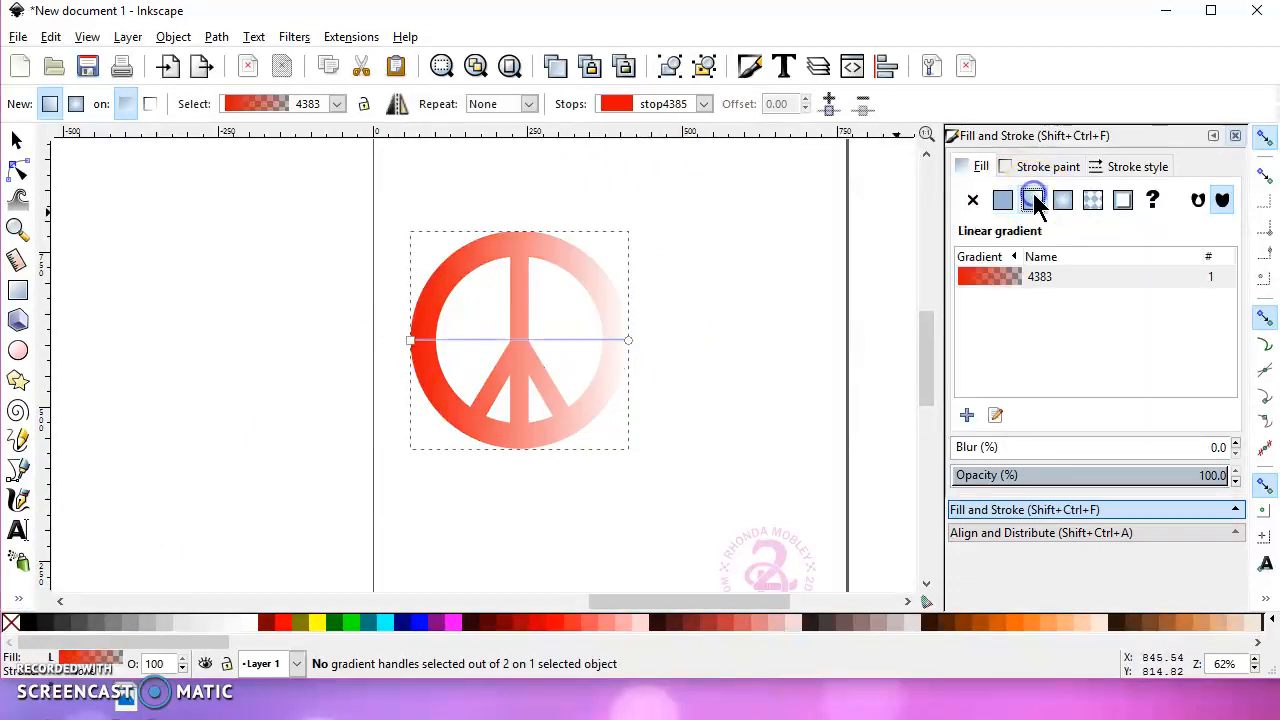
left_click(1013, 278)
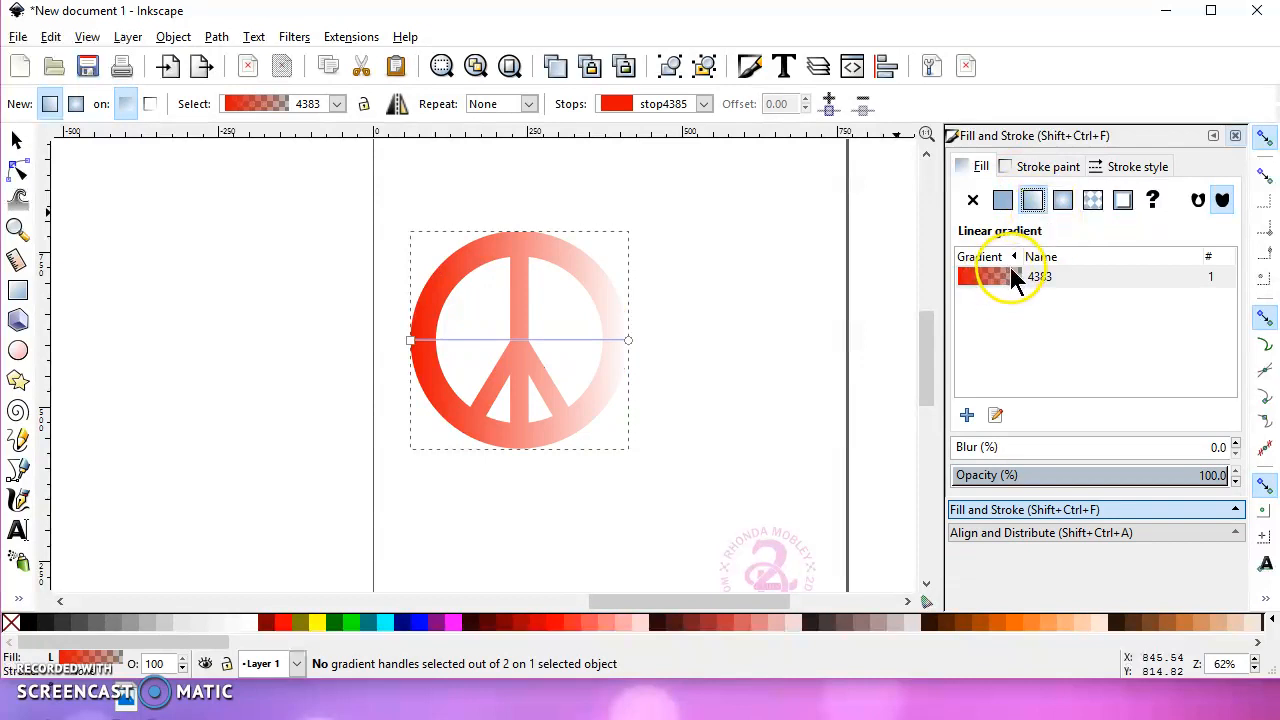
Step: Set the gradient's transparent end stop to opaque yellow (ffee00ff) and move its end handle inward, inside the ring
left_click(703, 105)
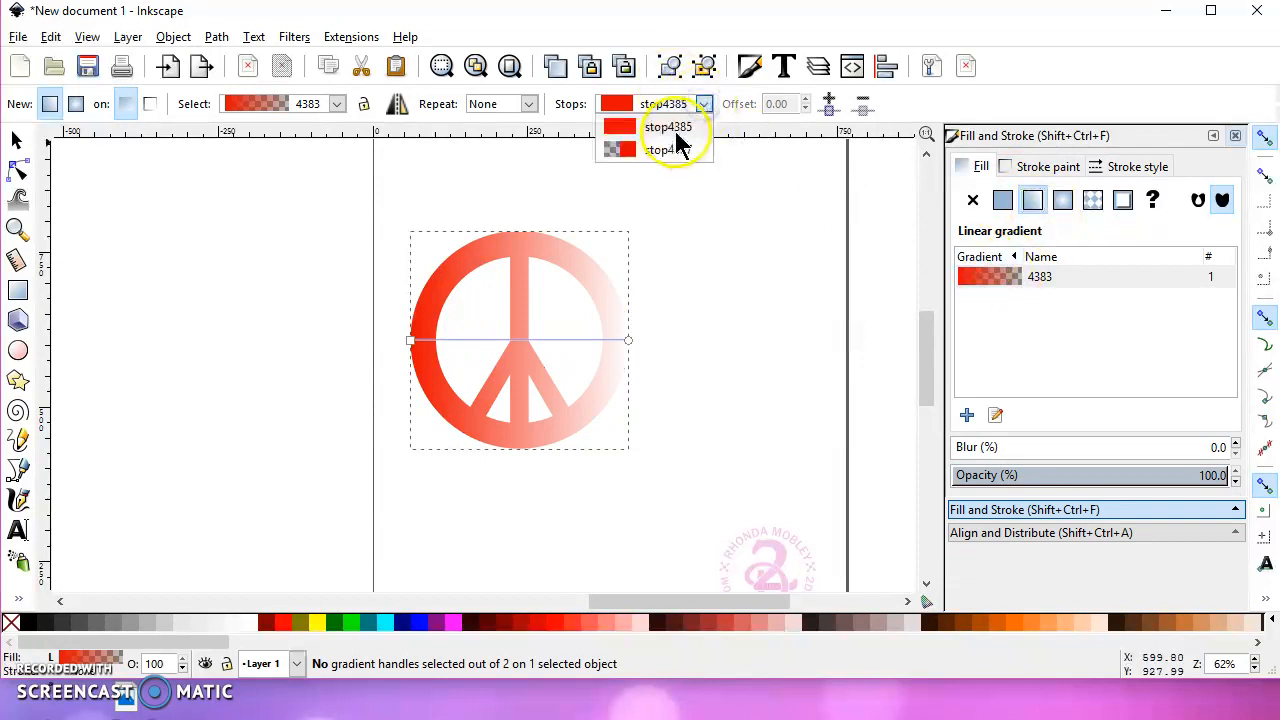
left_click(677, 146)
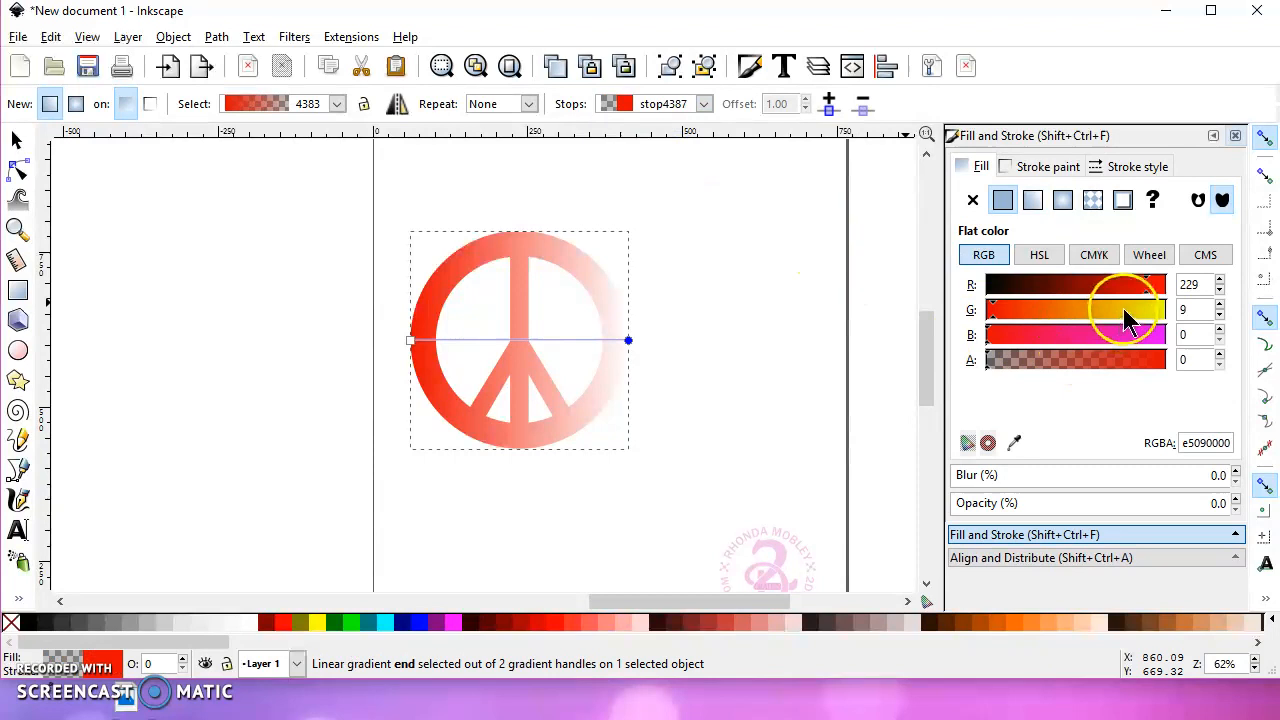
left_click_drag(1123, 309, 1132, 305)
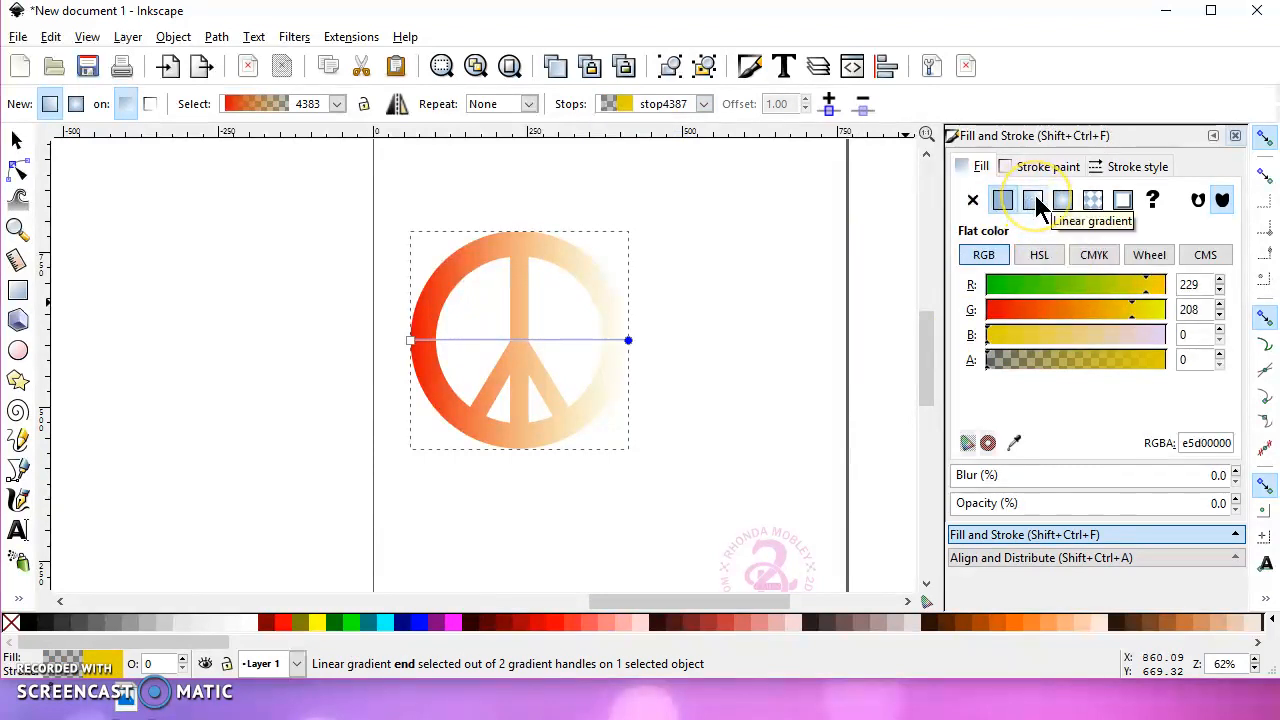
left_click_drag(989, 367, 1176, 365)
left_click_drag(1127, 315, 1154, 315)
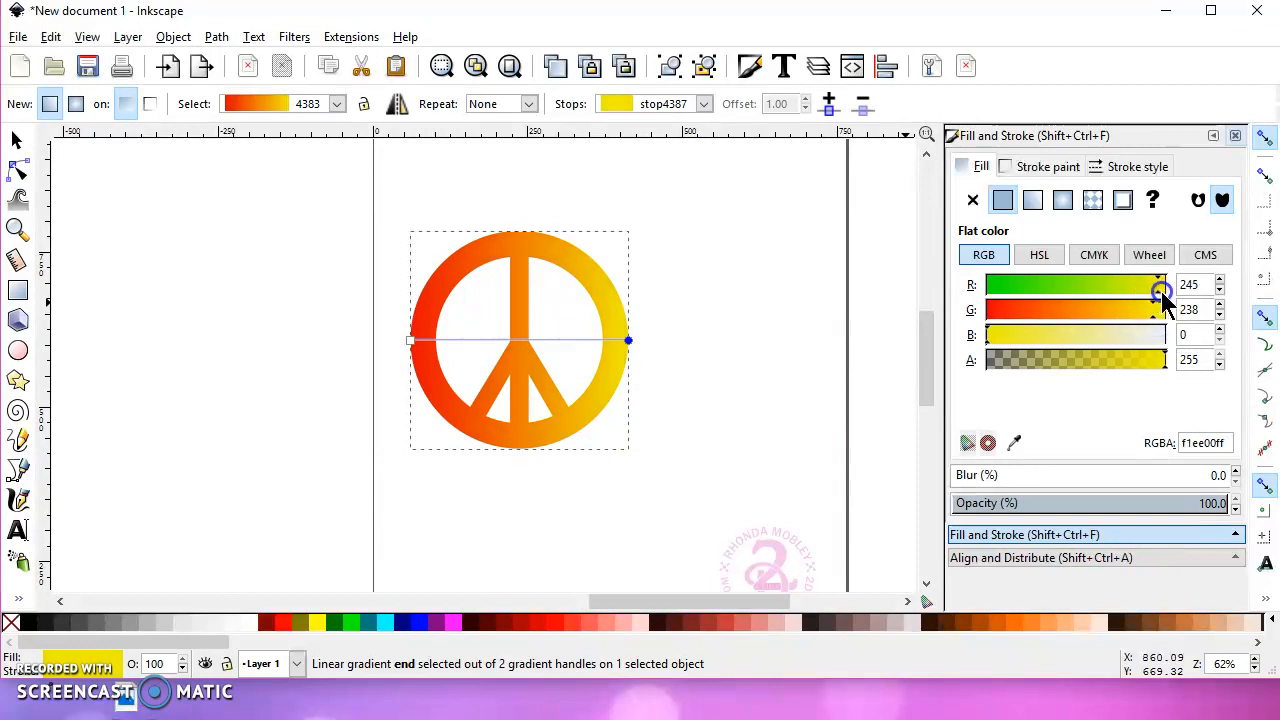
left_click(1174, 290)
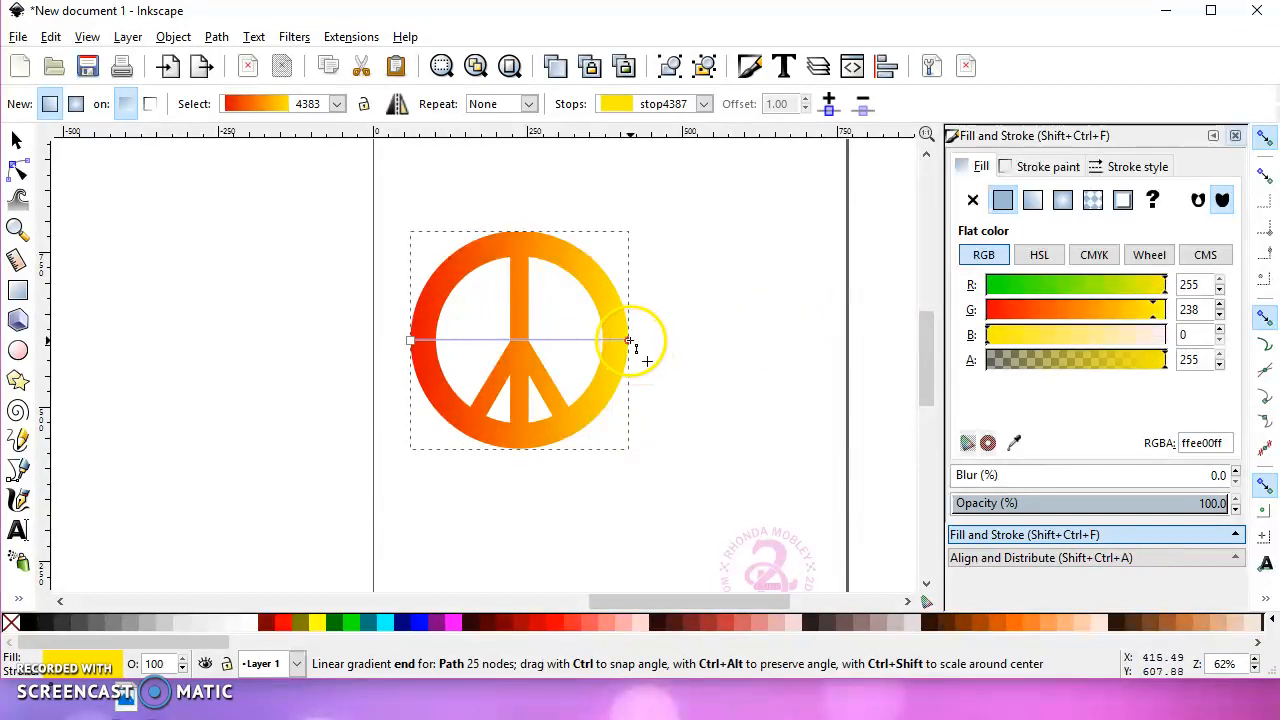
left_click_drag(617, 342, 572, 349)
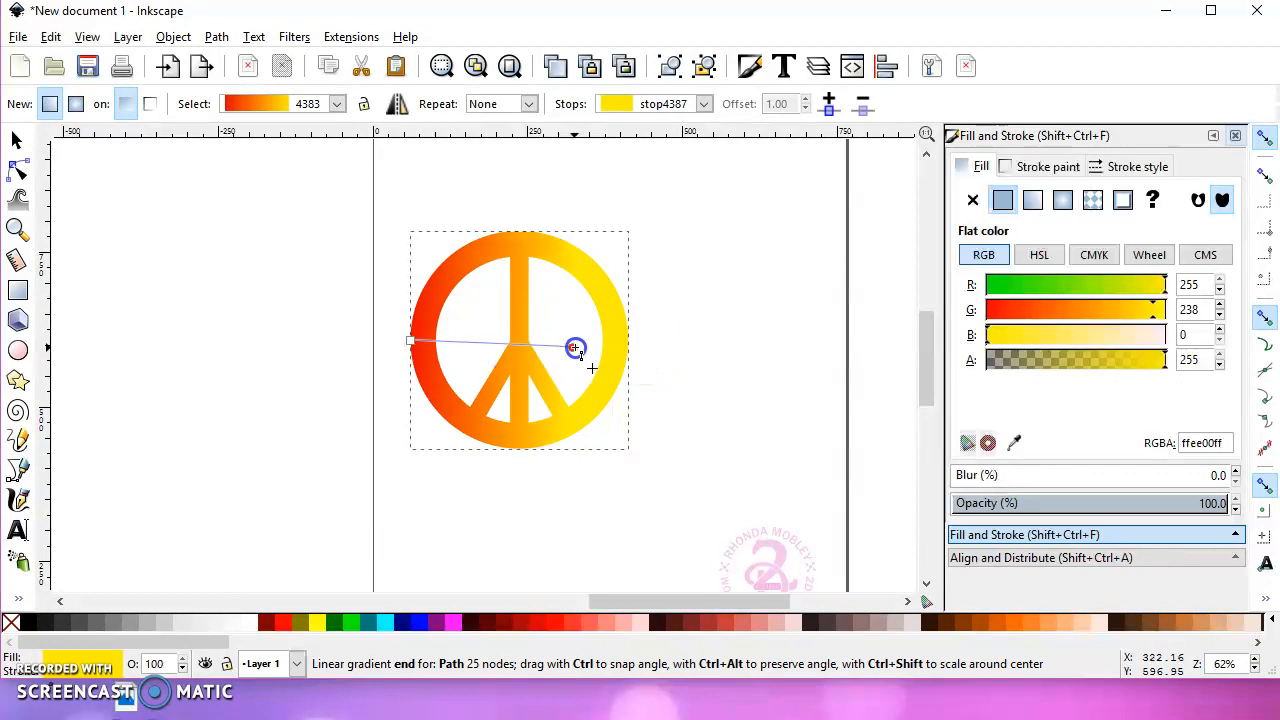
Step: Move the peace sign slightly upward and scale it down to about 177 px wide near the page's upper left corner
left_click(16, 140)
mouse_move(520, 343)
left_mouse_down()
mouse_move(546, 322)
mouse_move(524, 327)
left_mouse_up()
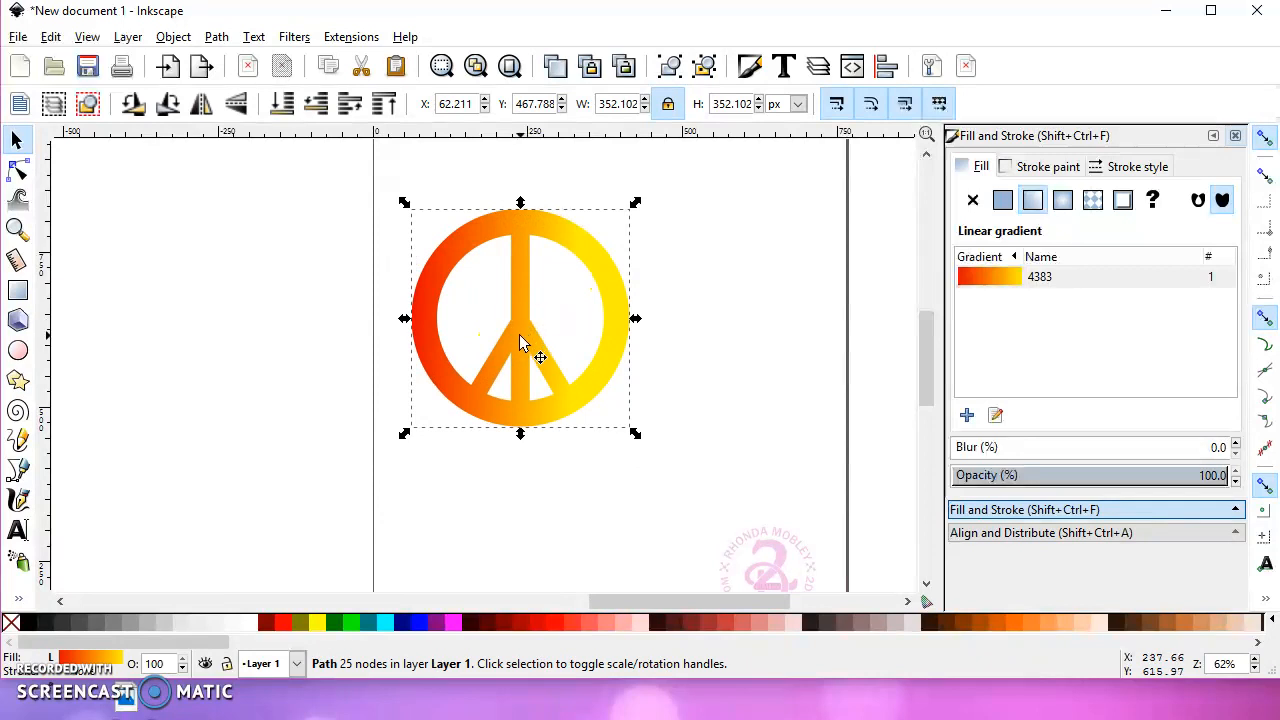
scroll(519, 334, "down", 2)
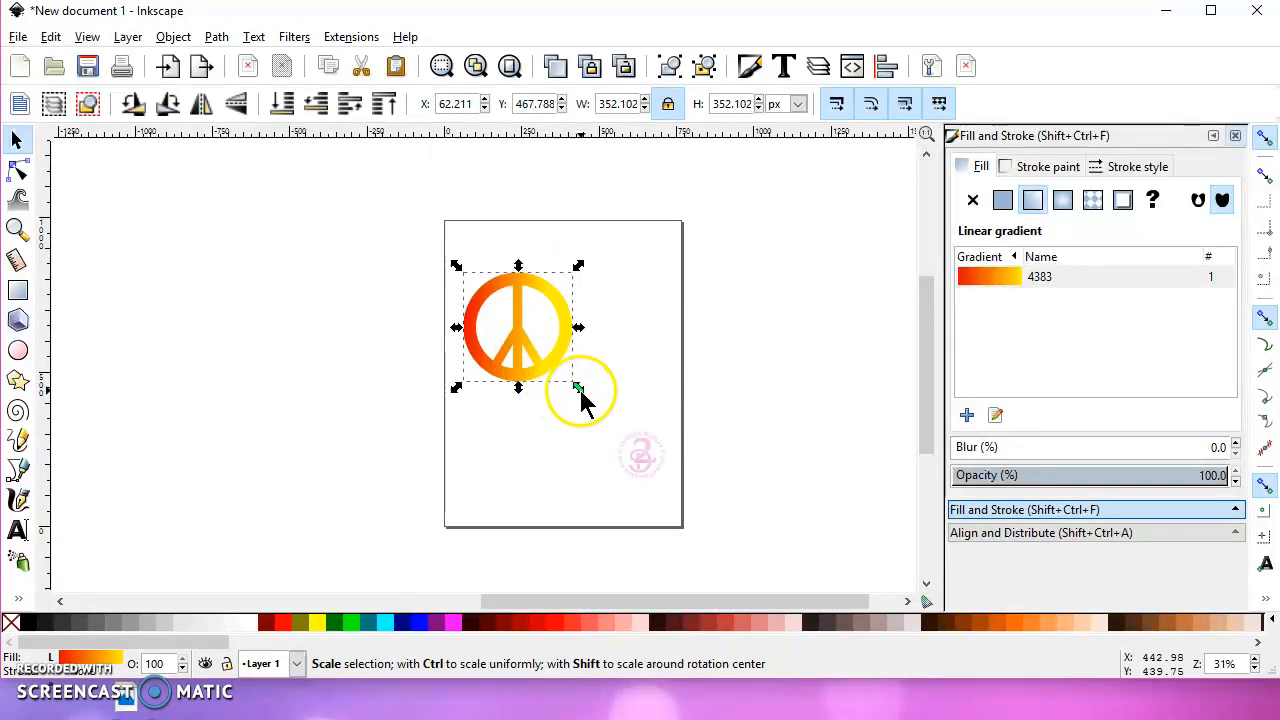
left_click_drag(578, 386, 495, 272)
Step: Draw a square beside the page and set its size to 400 px with locked proportions
left_click(17, 290)
left_click_drag(315, 357, 420, 452)
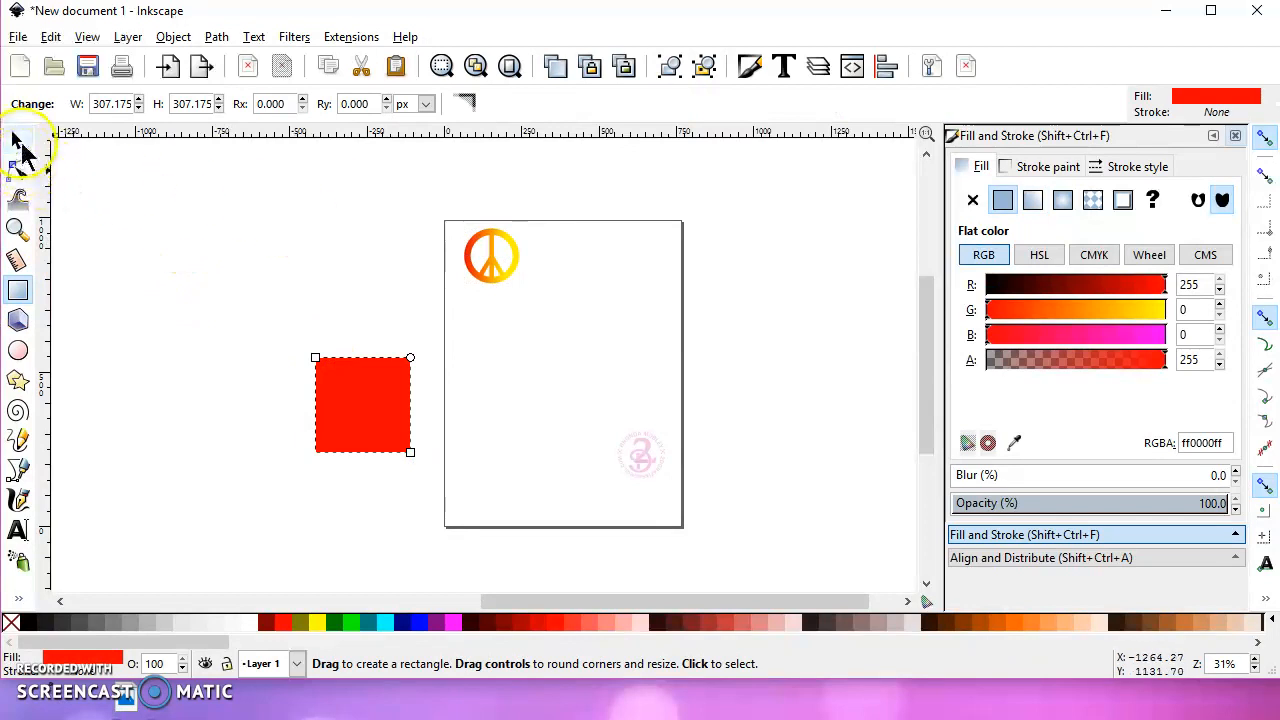
left_click(17, 138)
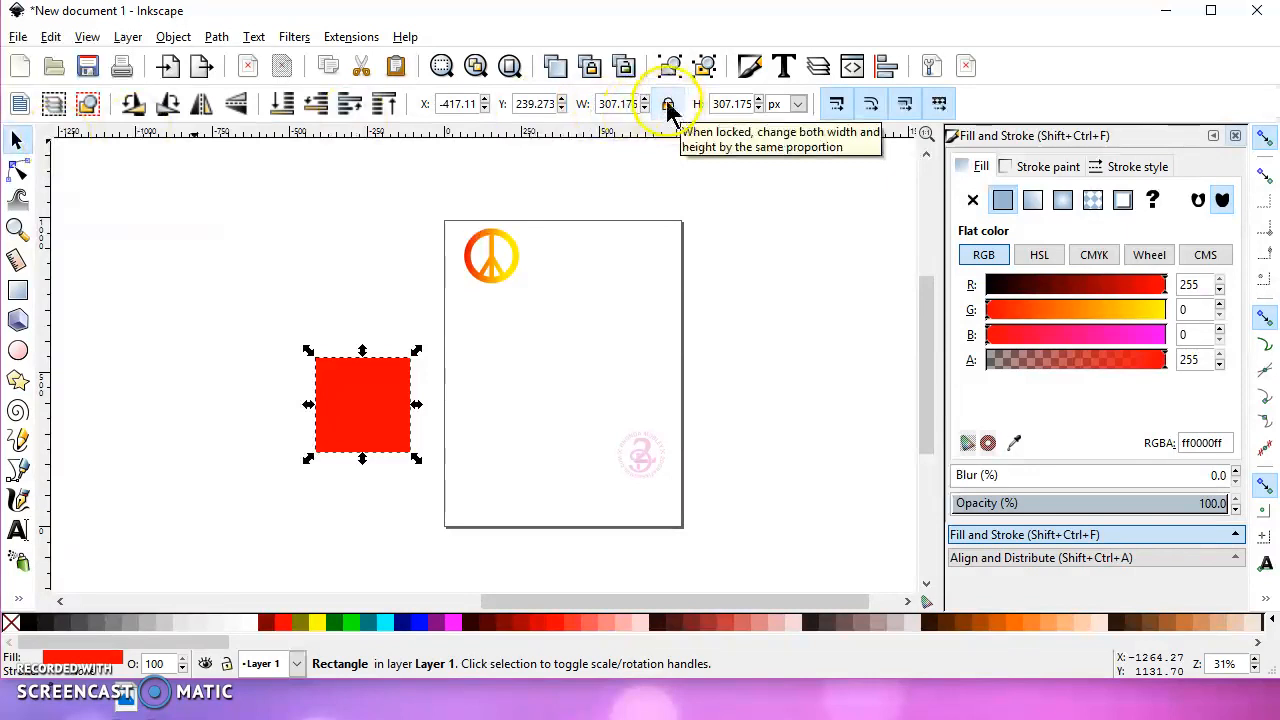
left_click(600, 103)
type("400")
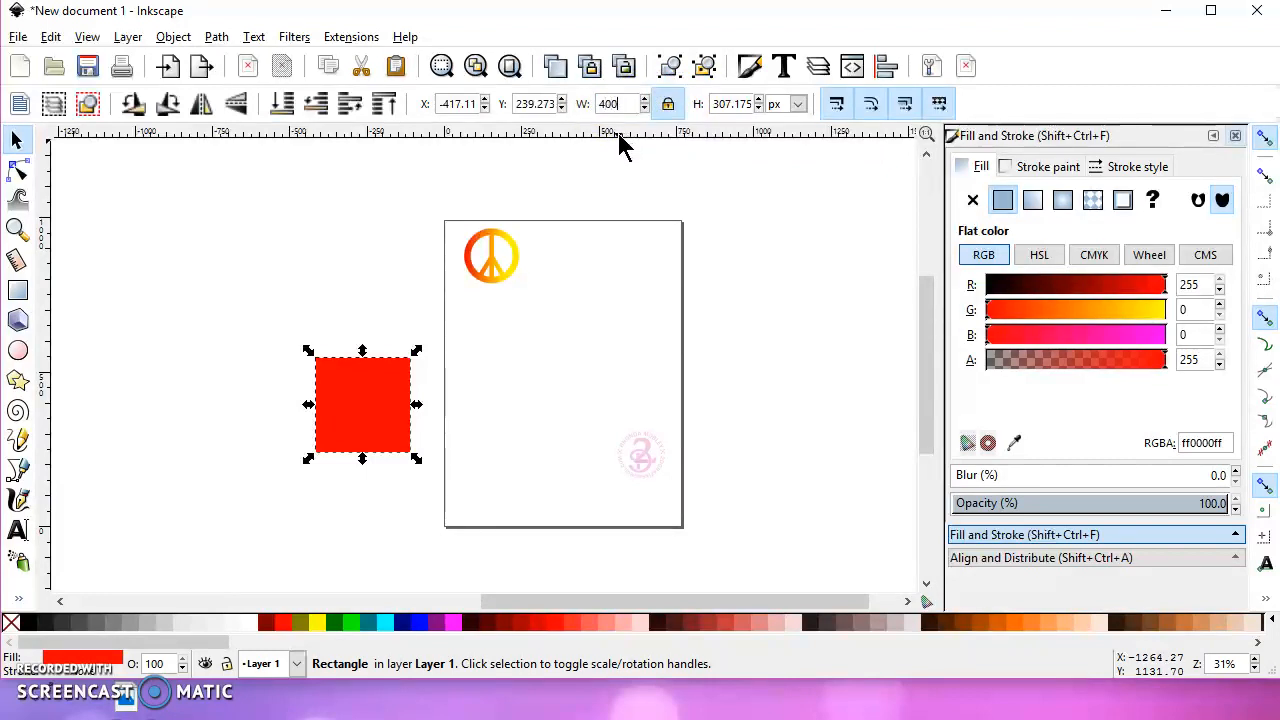
key("Return")
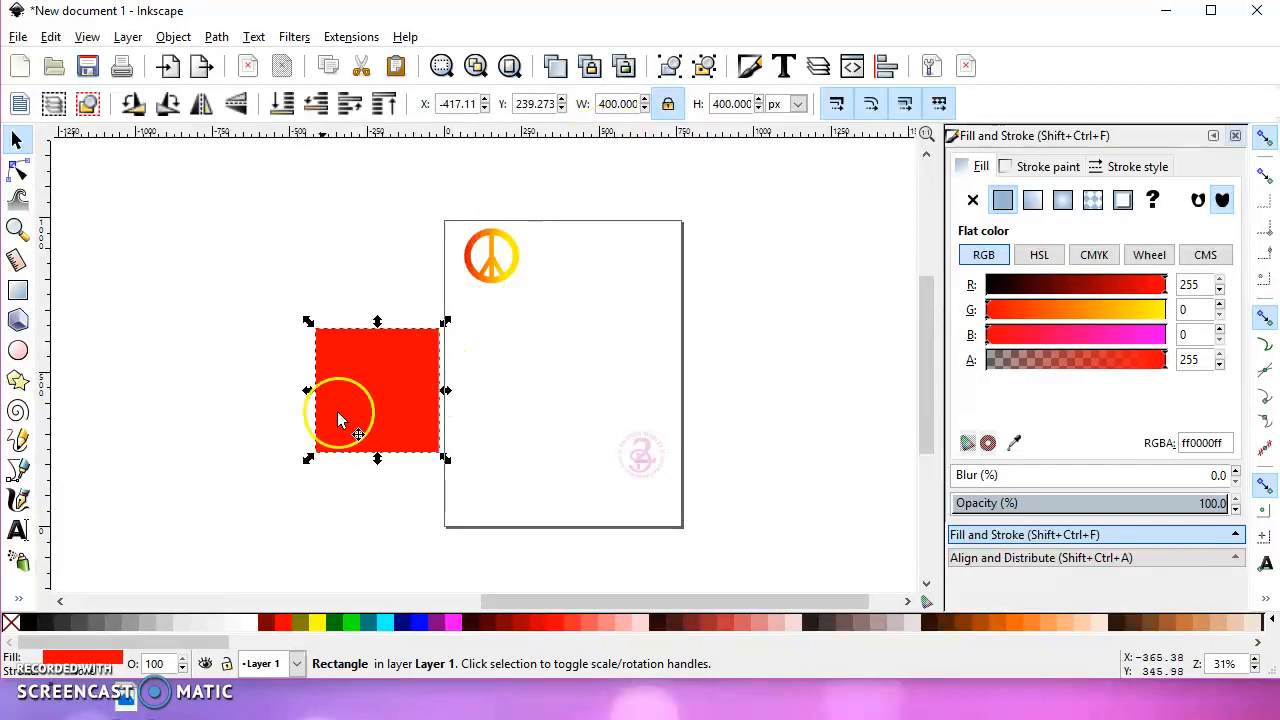
Step: Fill the square with grey (b3b3b3ff) and place it on the page below the peace sign as the bottommost object
left_click(167, 622)
left_click_drag(403, 388, 554, 357)
left_click(489, 258)
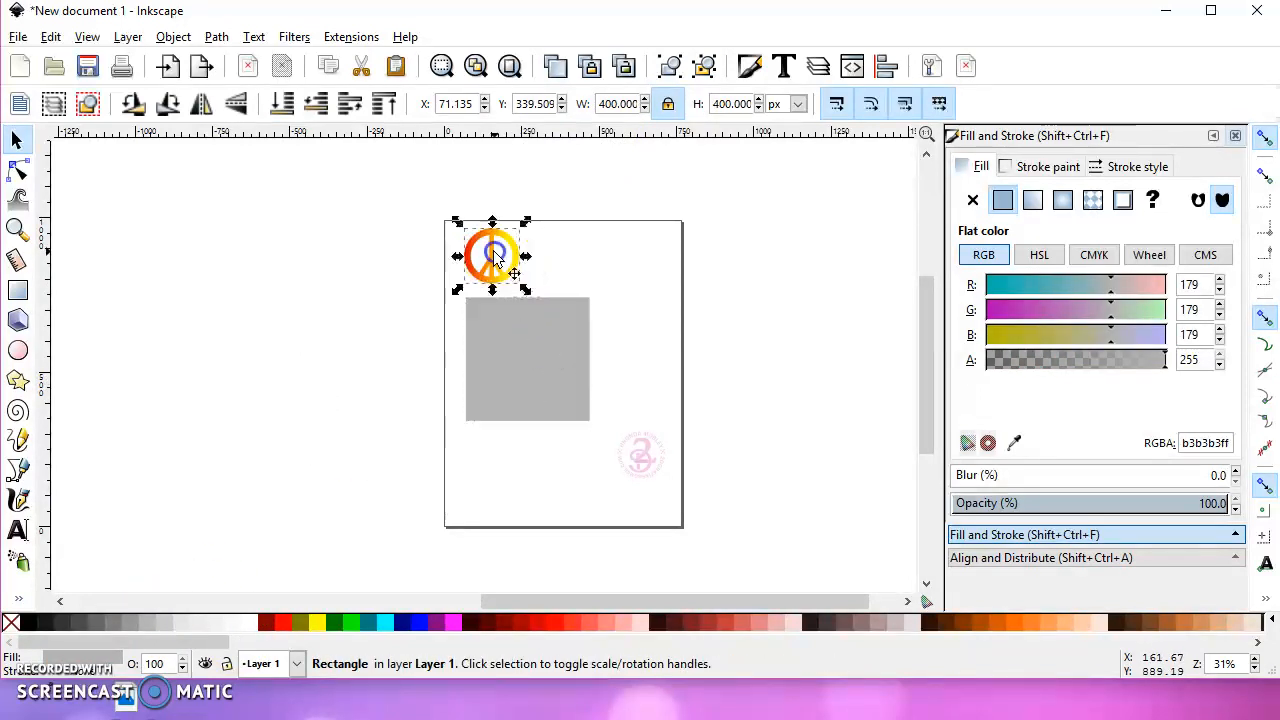
left_click_drag(497, 262, 525, 241)
left_click(585, 335)
left_click(280, 104)
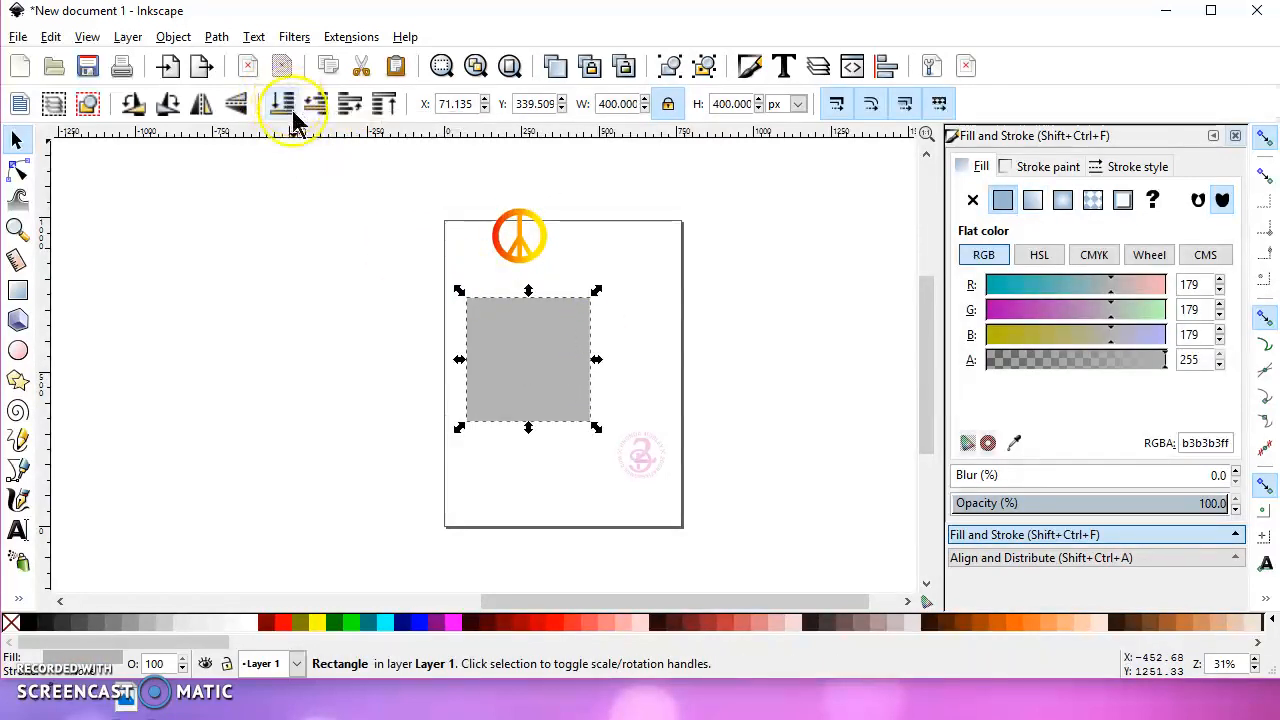
Step: Place the peace sign over the grey square and centre the two on each other horizontally and vertically
left_click(524, 241)
left_click_drag(526, 245, 533, 368)
scroll(533, 368, "up", 1, "ctrl")
left_click_drag(376, 204, 662, 473)
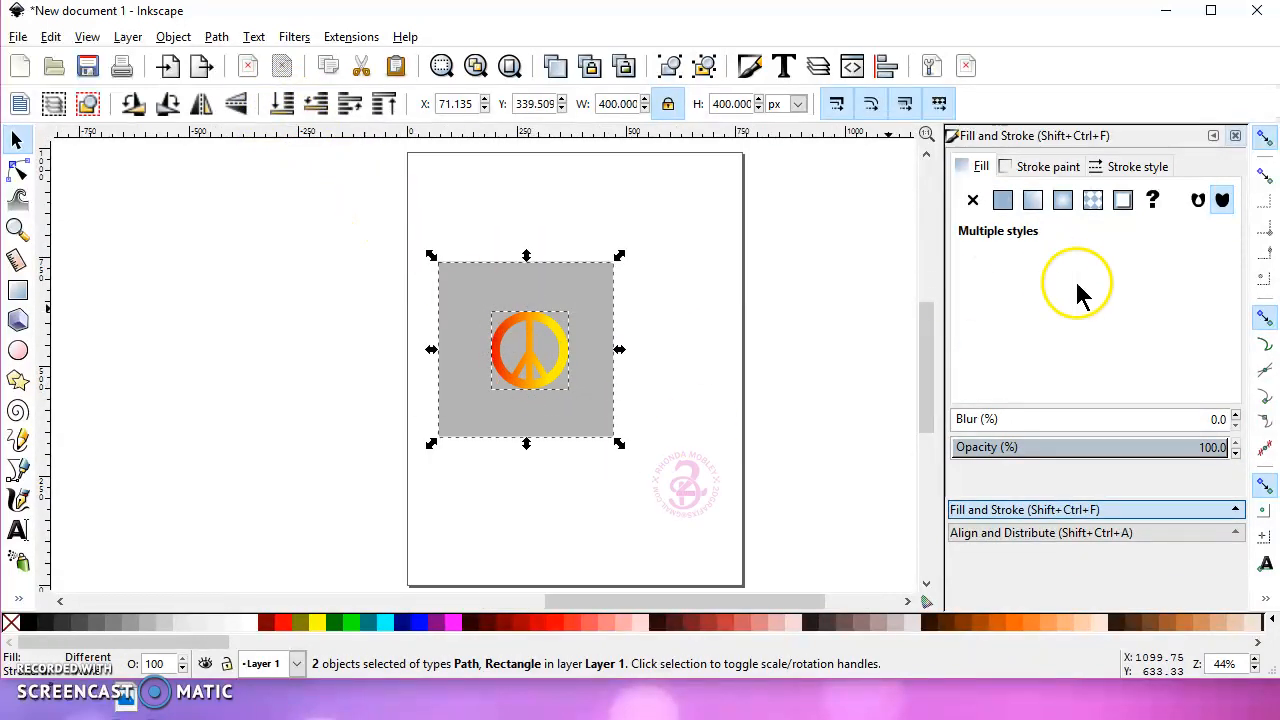
left_click(1074, 532)
left_click(1120, 230)
left_click(1121, 263)
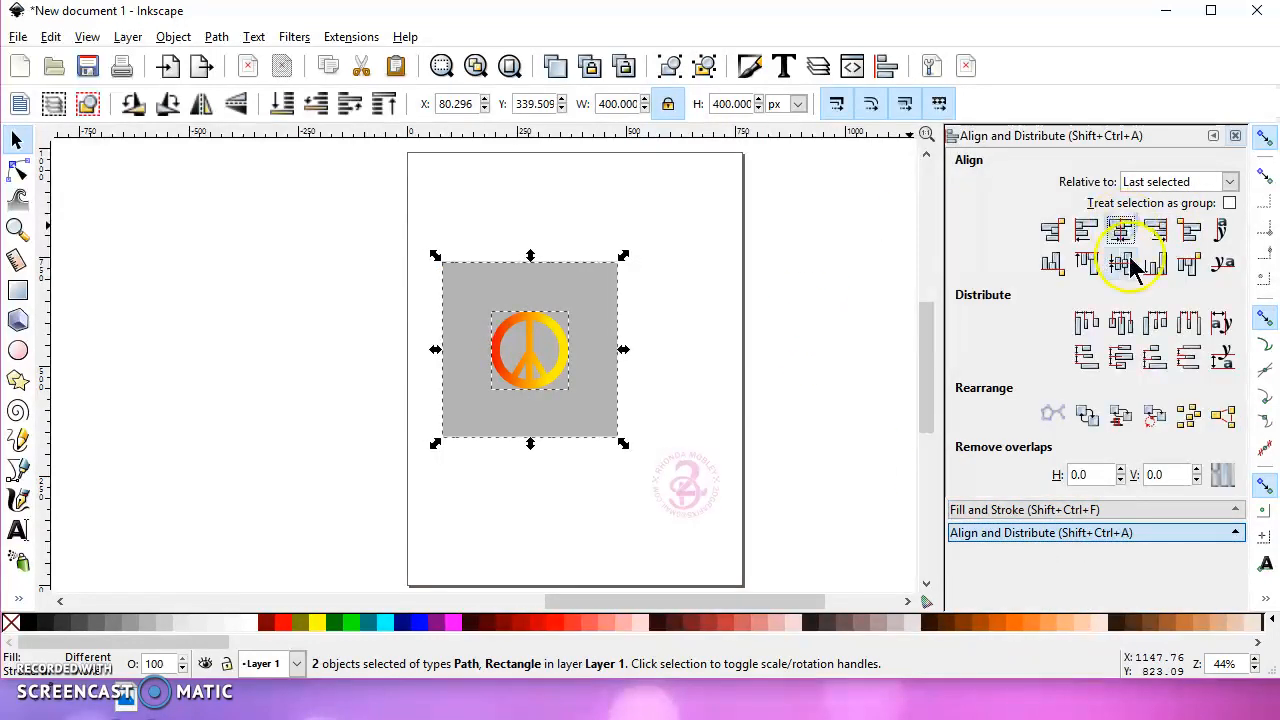
Step: Duplicate the peace sign, shrink the copy to about 118 px and place it across the square's left edge near the upper corner
left_click(731, 280)
left_click(558, 356)
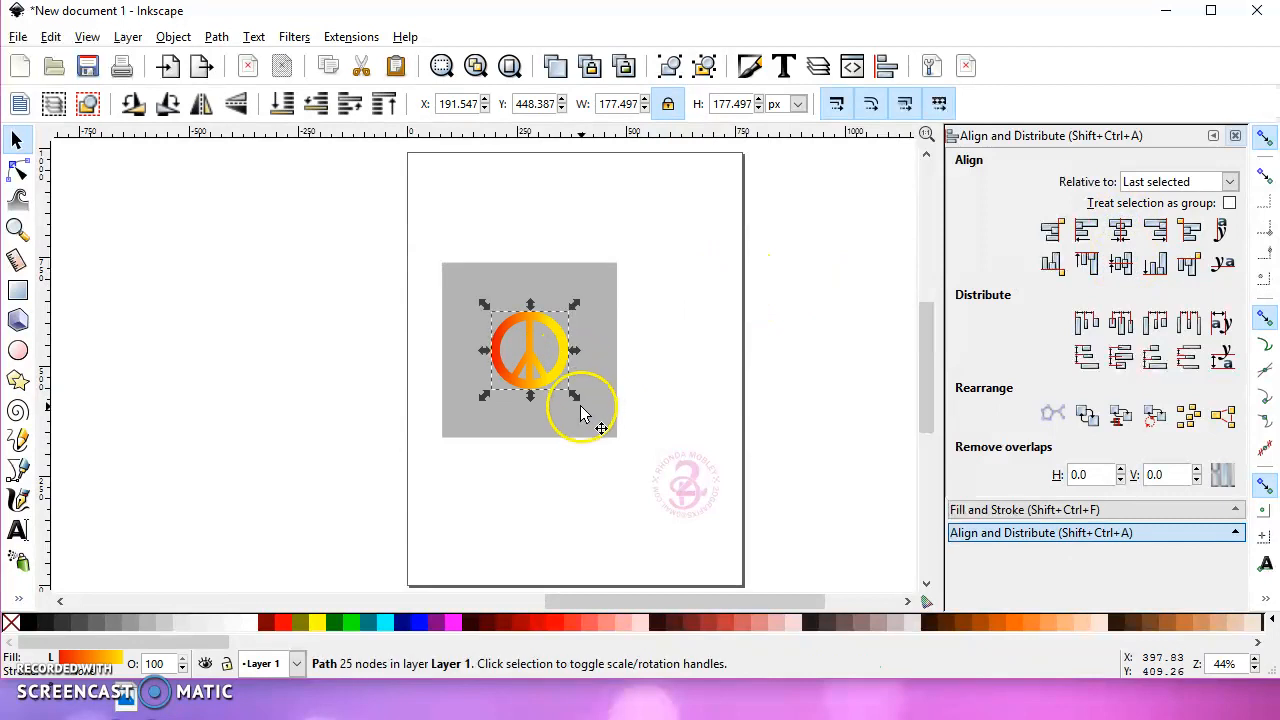
left_click_drag(575, 395, 459, 316)
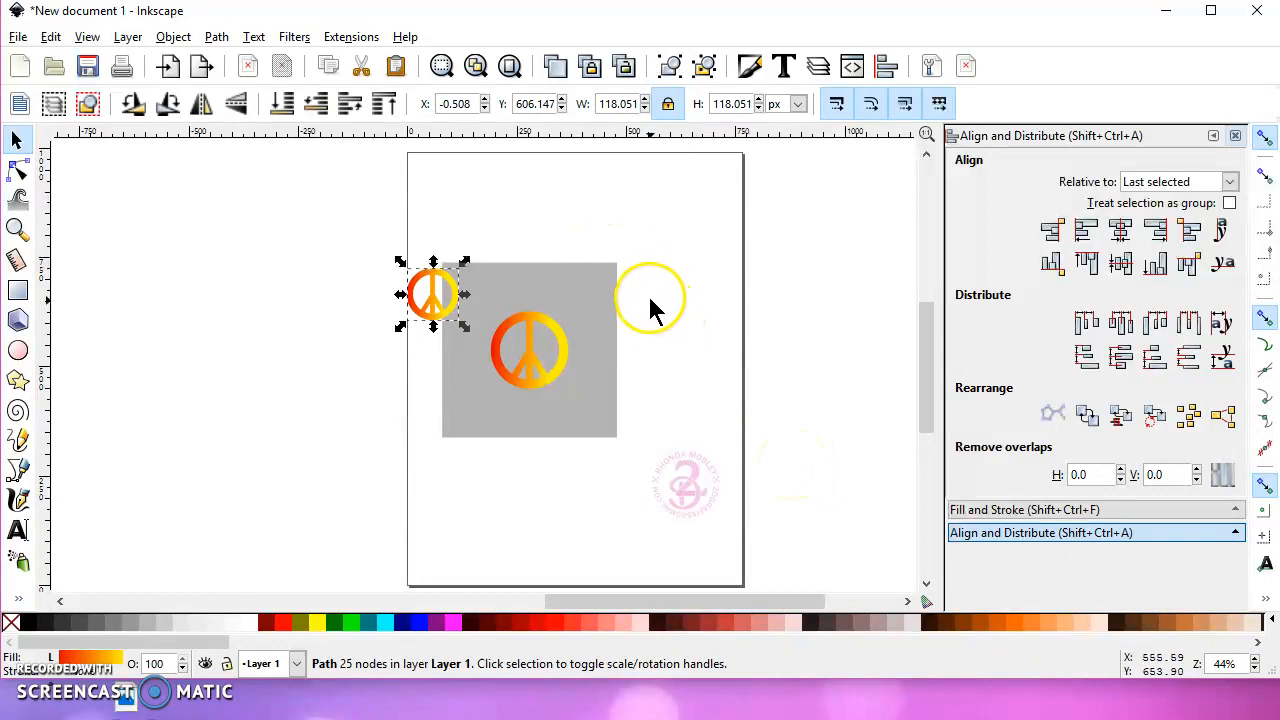
Step: Try offsetting duplicates of the small peace sign to the right by 400 px and by 200 px
key("ctrl+d")
key("Right")
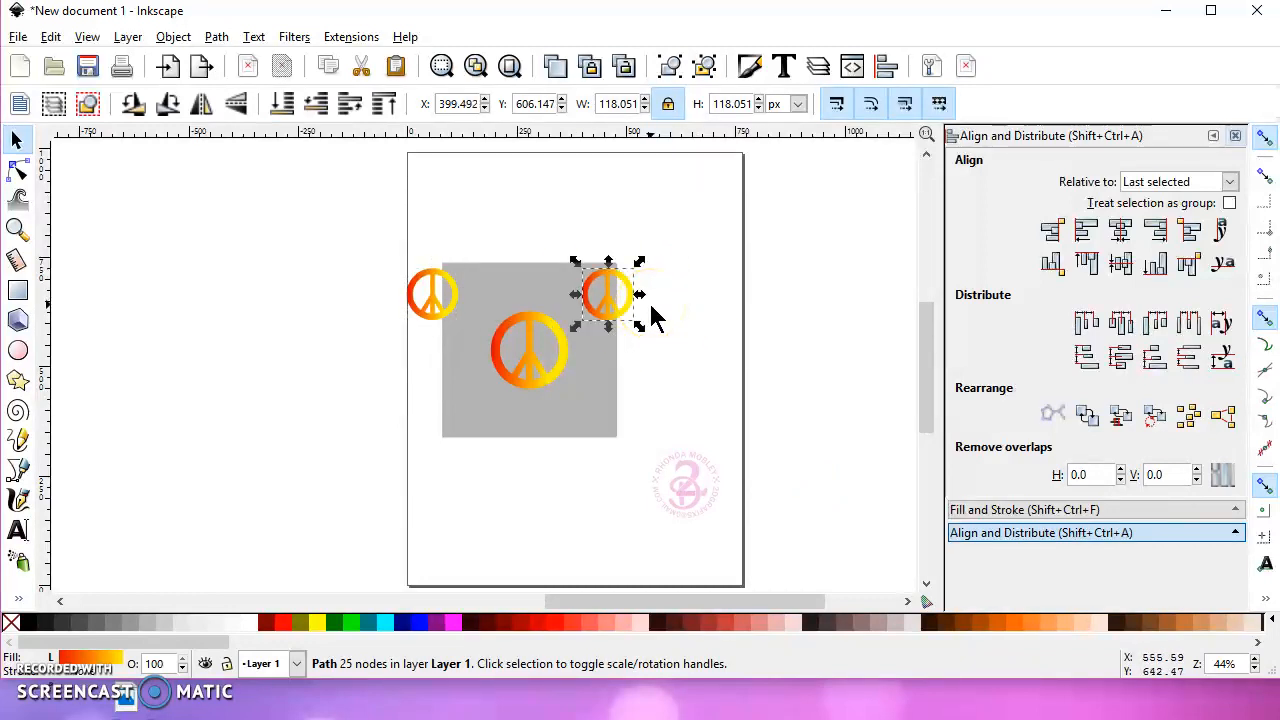
key("Delete")
left_click(452, 294)
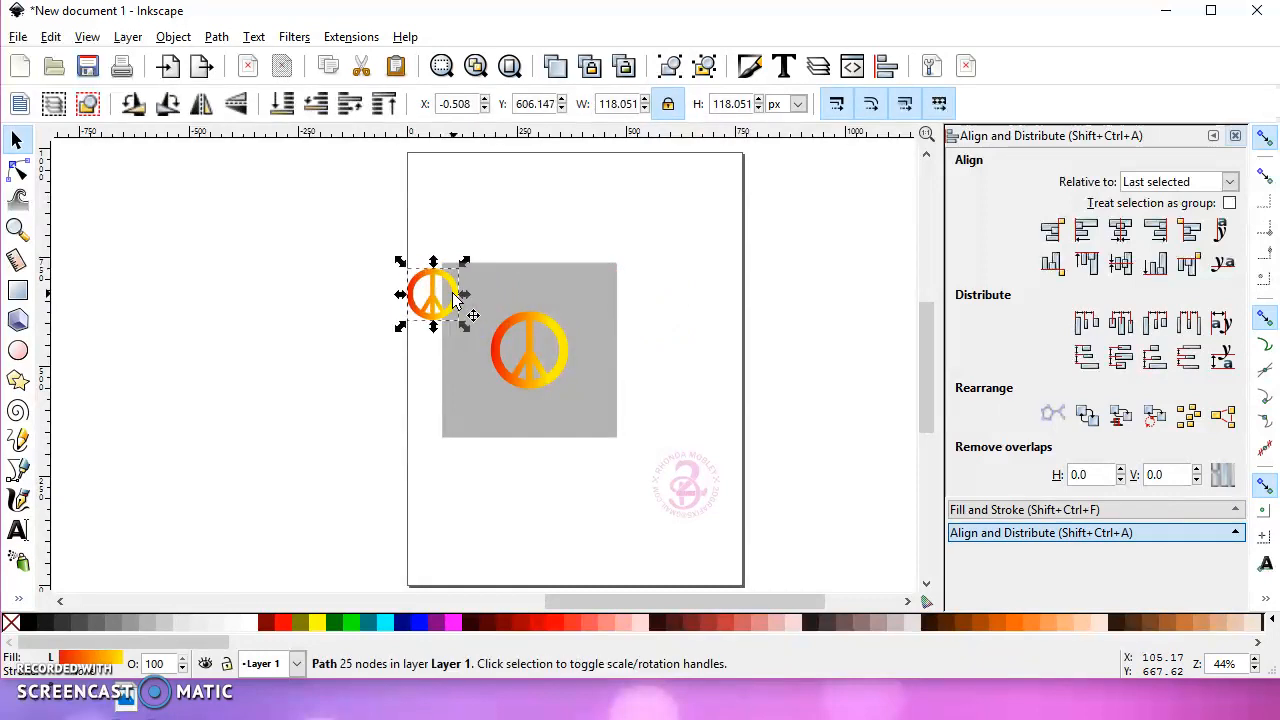
key("ctrl+d")
key("Right")
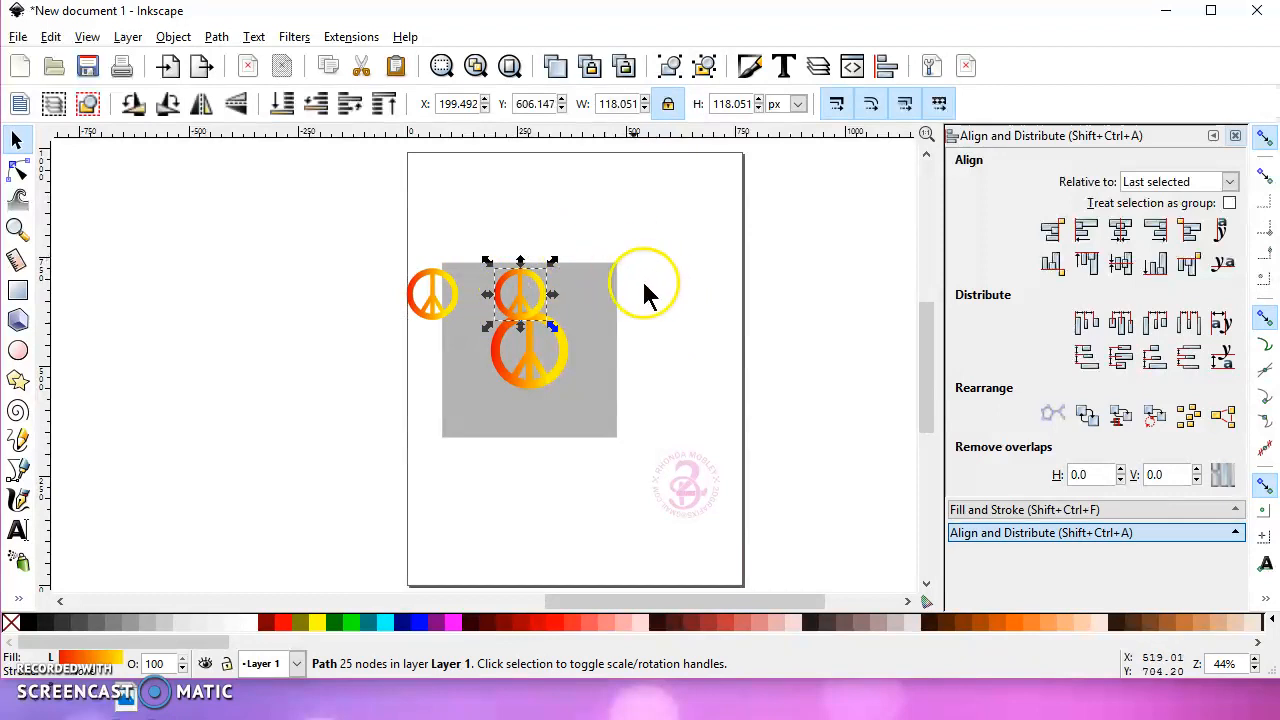
Step: In the Steps preferences under Behavior, set both the arrow-key move distance and the scale increment to 400 px
double_click(17, 290)
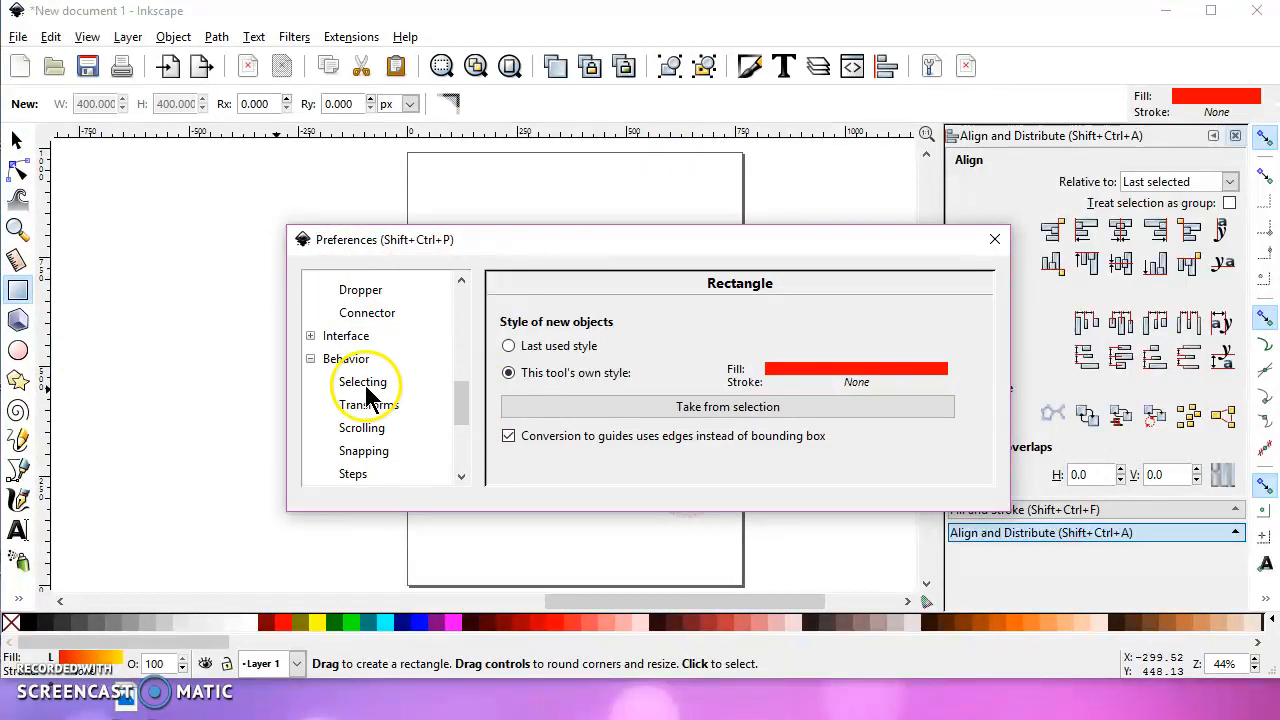
left_click(348, 360)
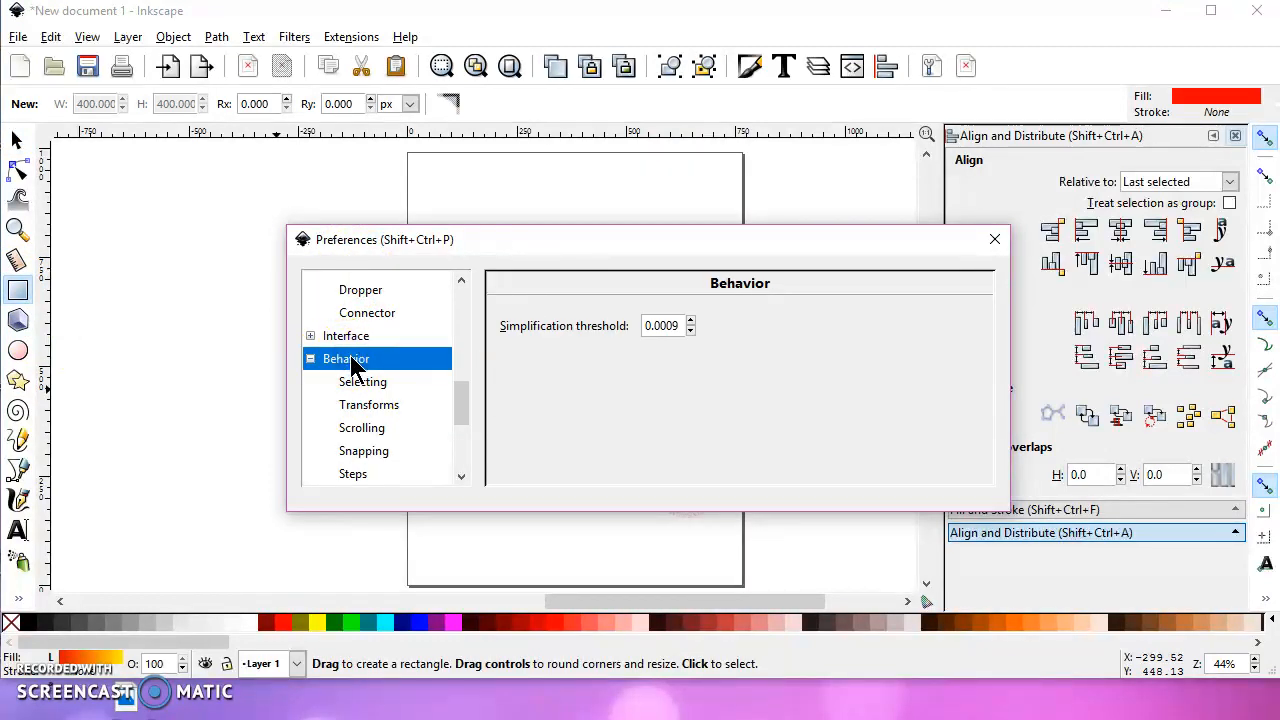
left_click(354, 474)
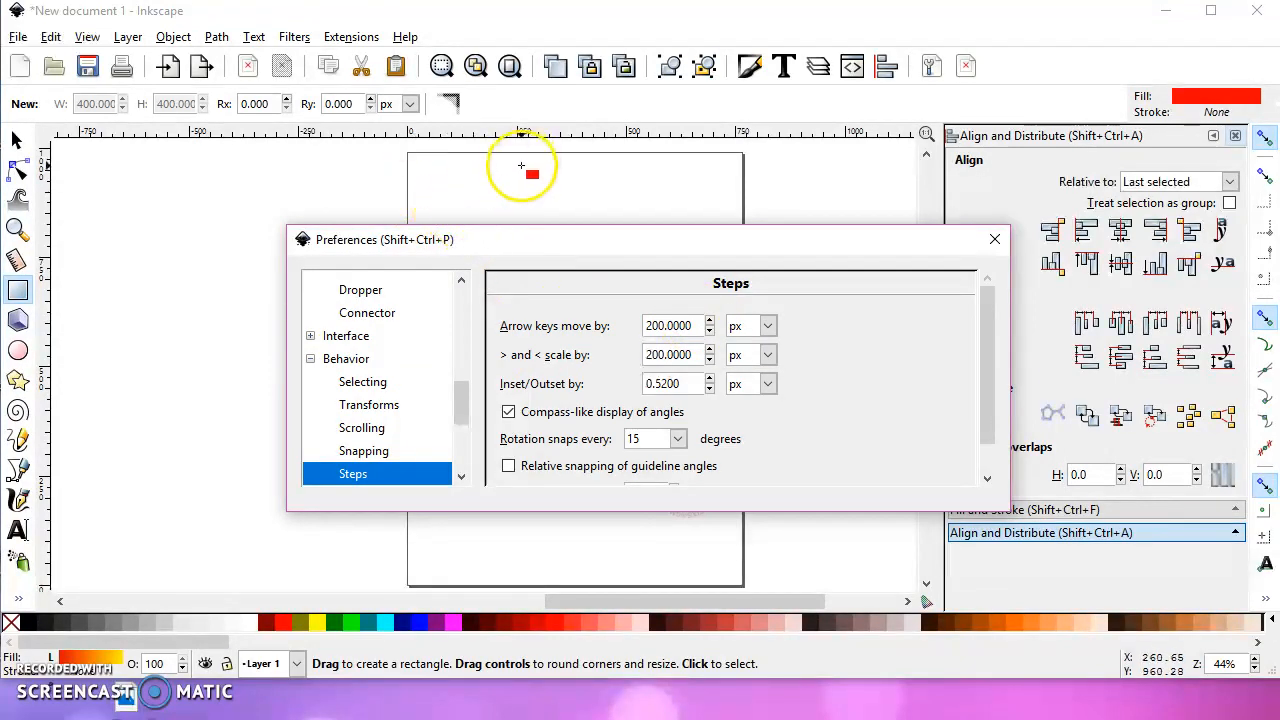
left_click_drag(652, 322, 636, 321)
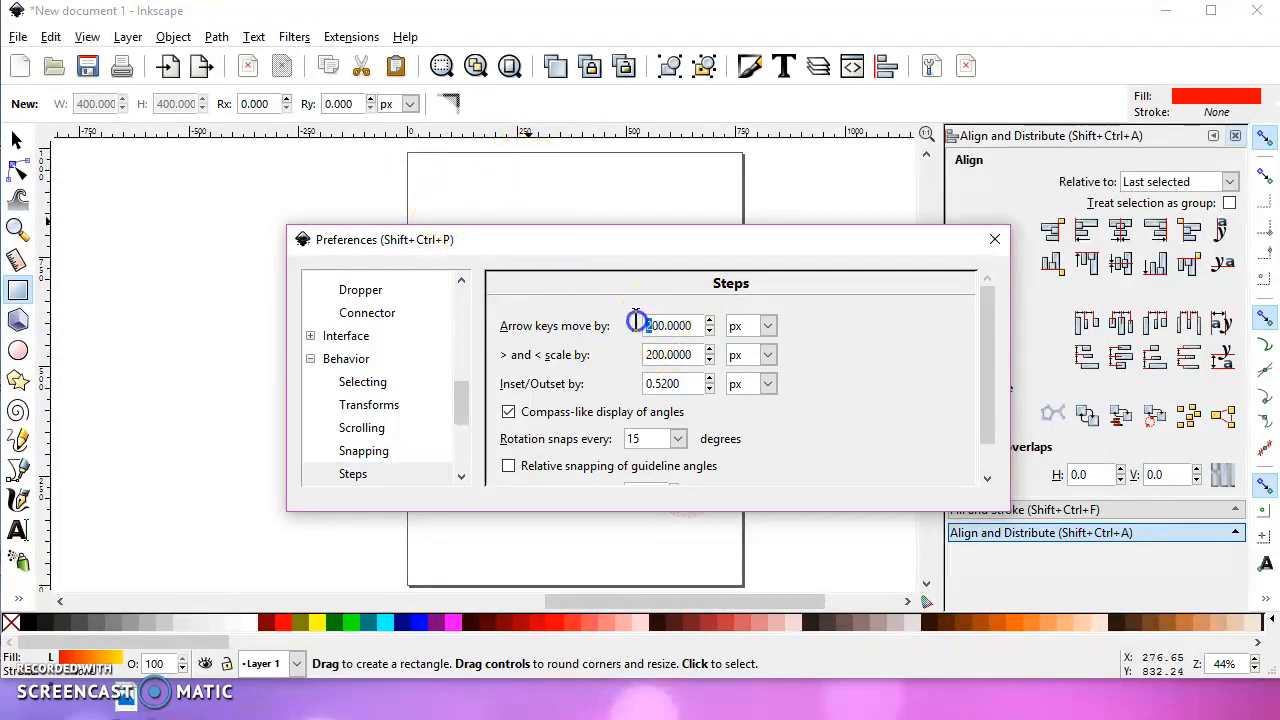
type("4")
left_click(653, 354)
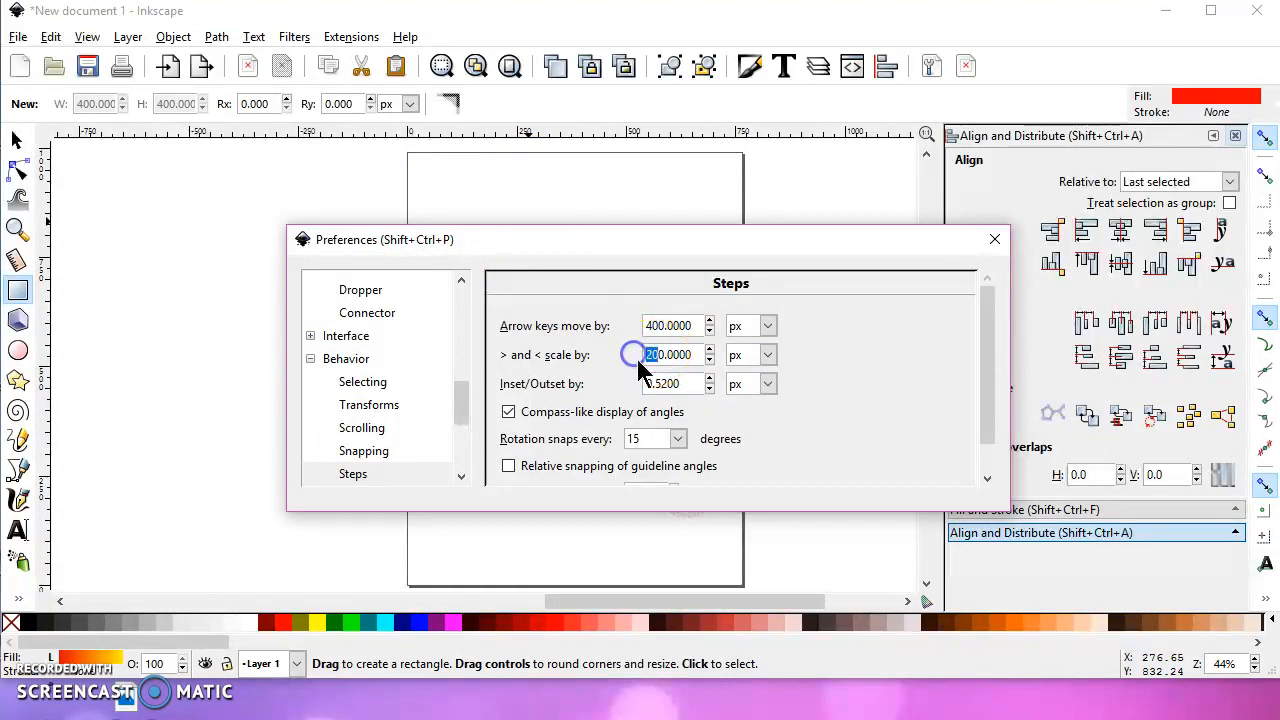
type("4")
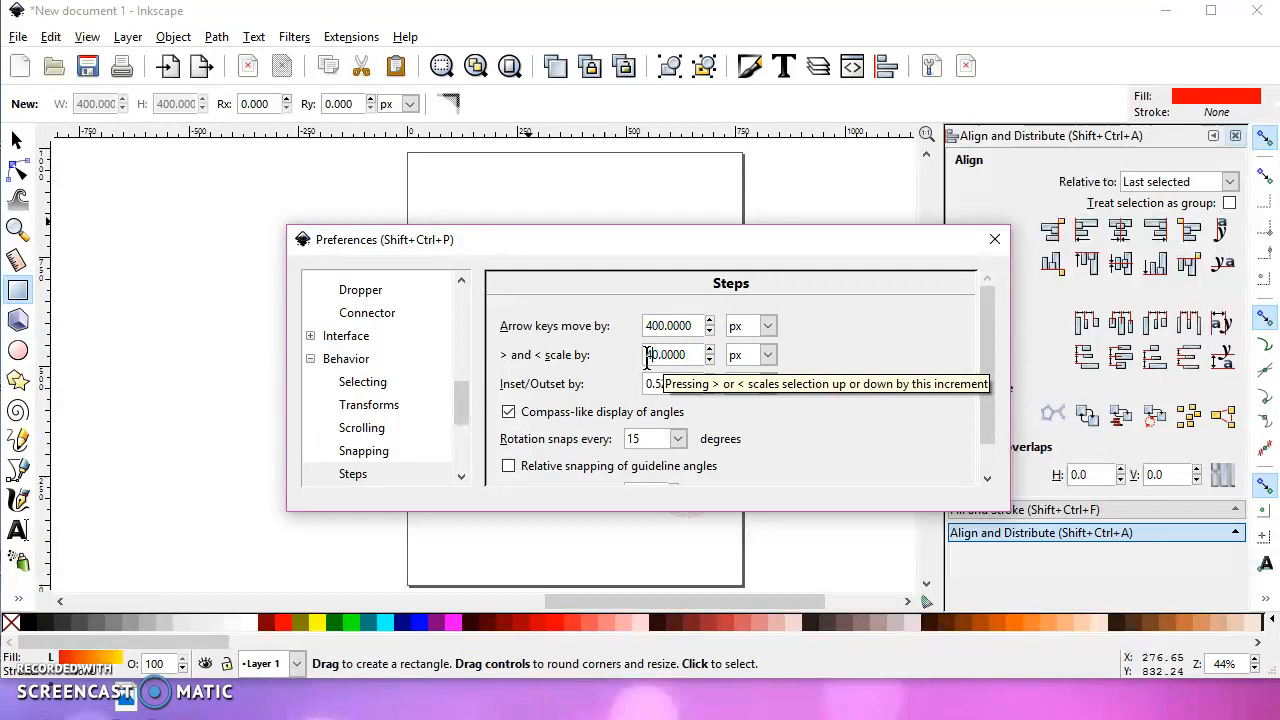
left_click(852, 318)
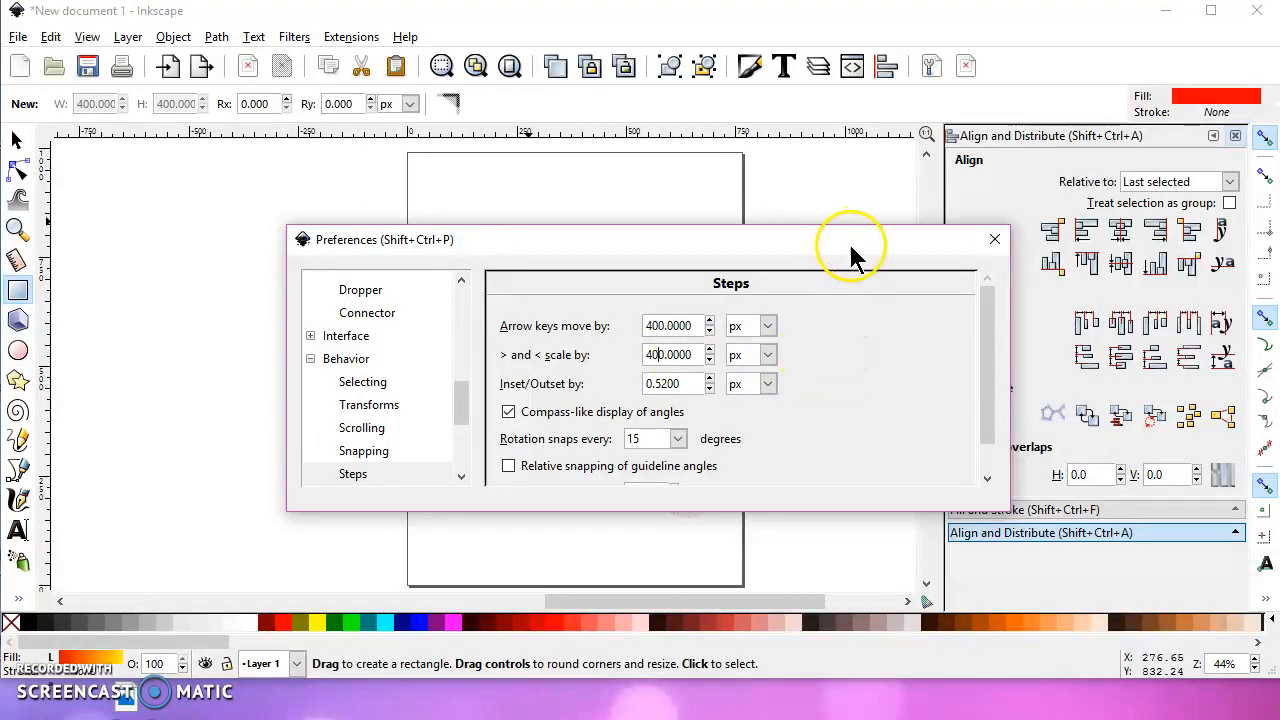
left_click(995, 239)
Step: Delete the small duplicate above the large peace sign and select the small one on the square's left edge
left_click(16, 140)
left_click(548, 294)
left_click_drag(548, 294, 617, 228)
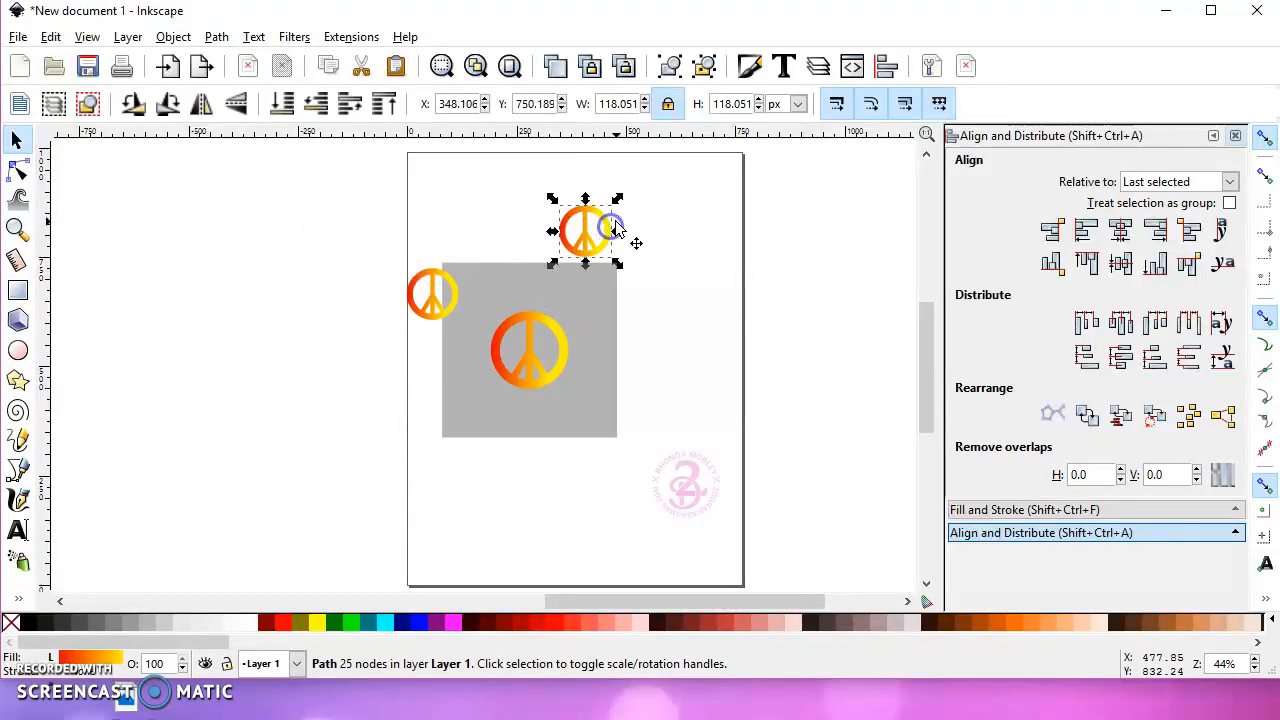
key("Delete")
left_click(436, 276)
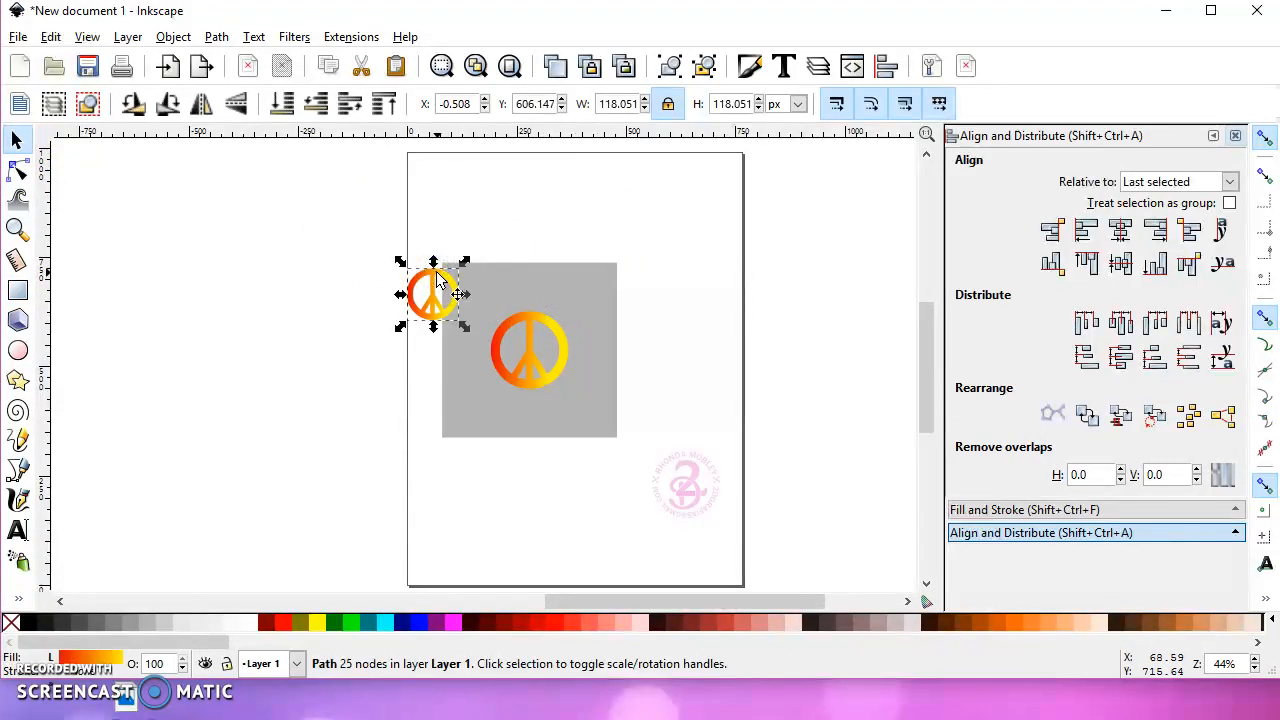
Step: Copy the peace sign on the square's left edge 400 px to the right, and add about 65 px copies near the square's upper-left and lower-left corners
key("ctrl+z")
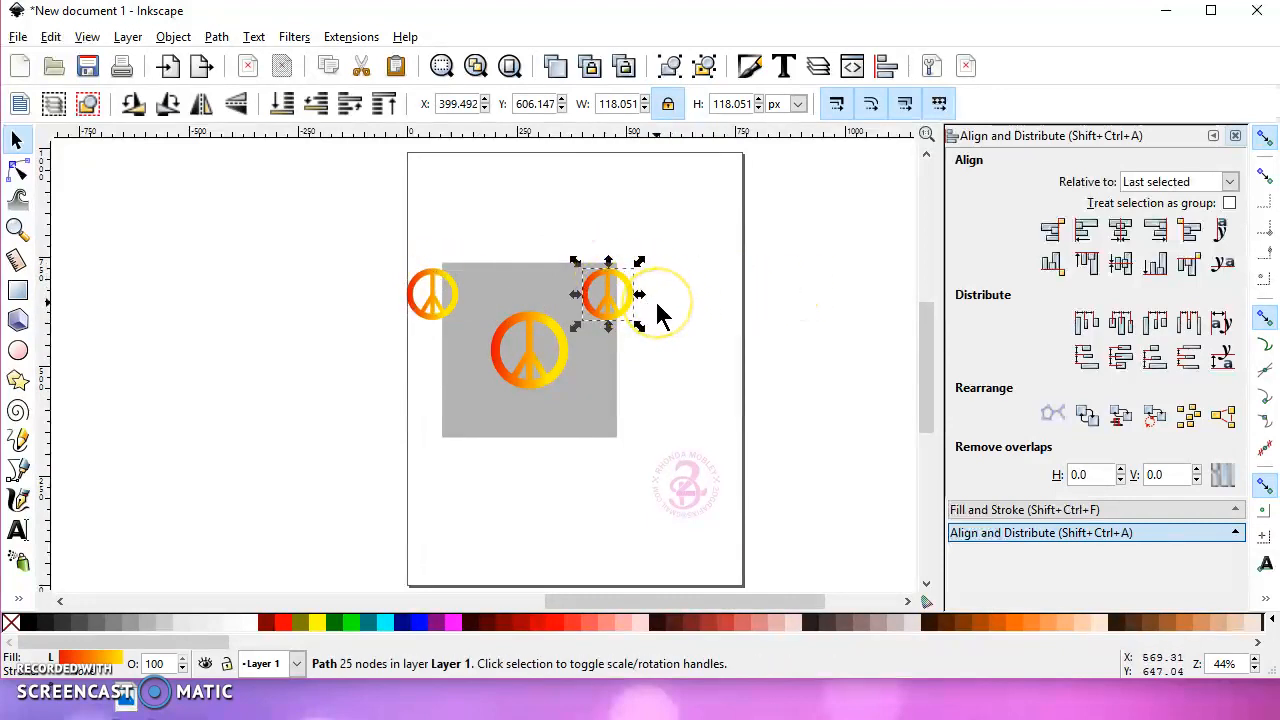
left_click_drag(638, 325, 583, 423)
key("ctrl+d")
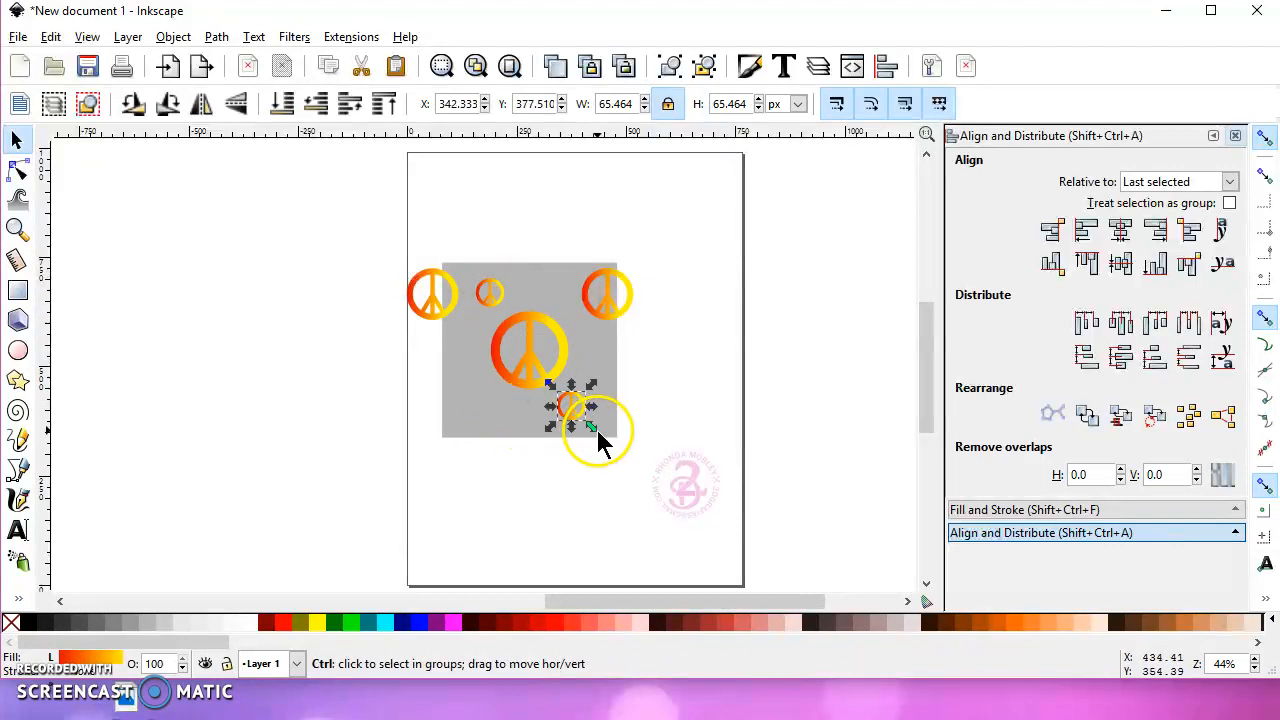
left_click_drag(591, 427, 460, 426)
Step: Place a peace sign copy about 91 px wide across the square's bottom edge and duplicate it 400 px upward
left_click_drag(534, 444, 572, 443)
left_click(580, 438)
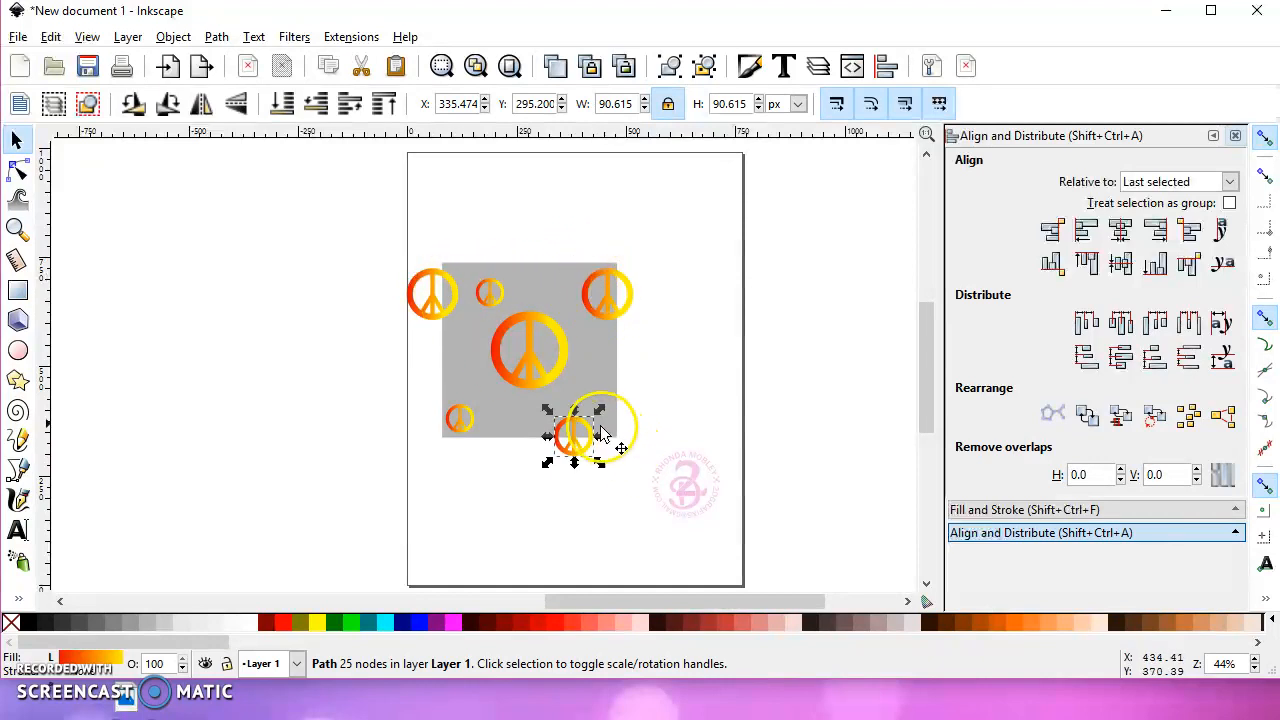
left_click_drag(578, 434, 563, 433)
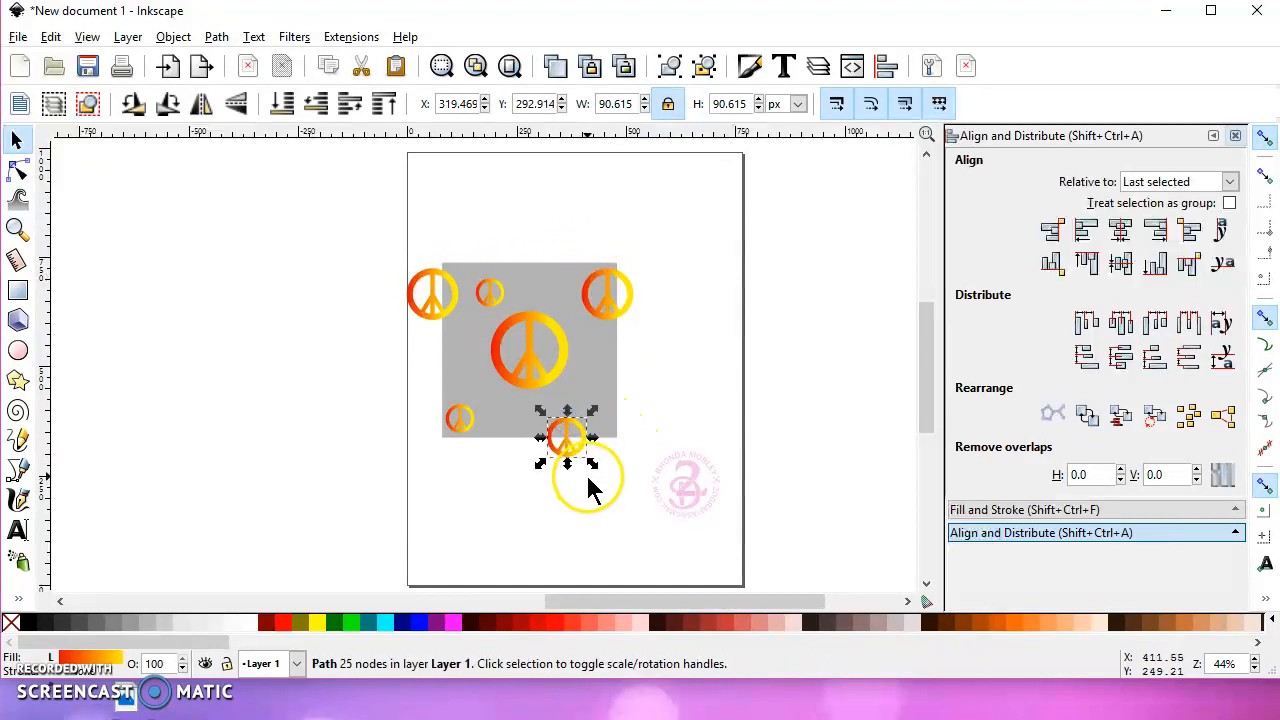
key("ctrl")
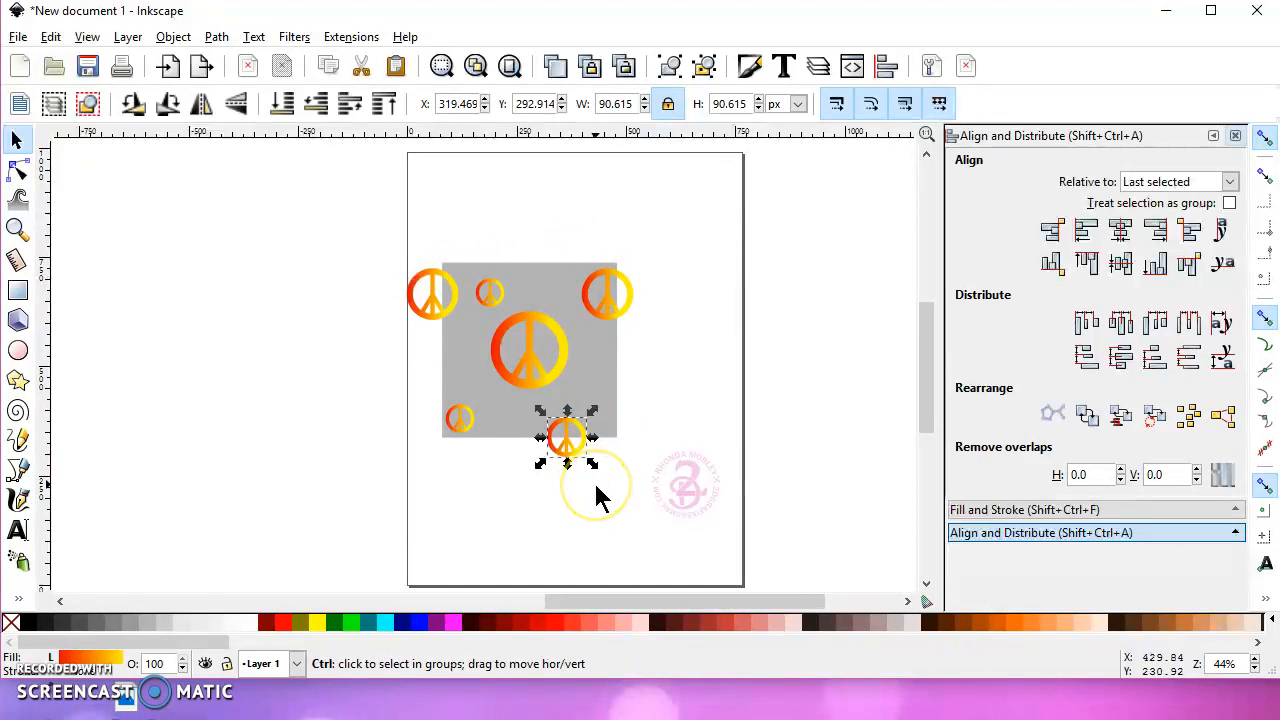
key("Up")
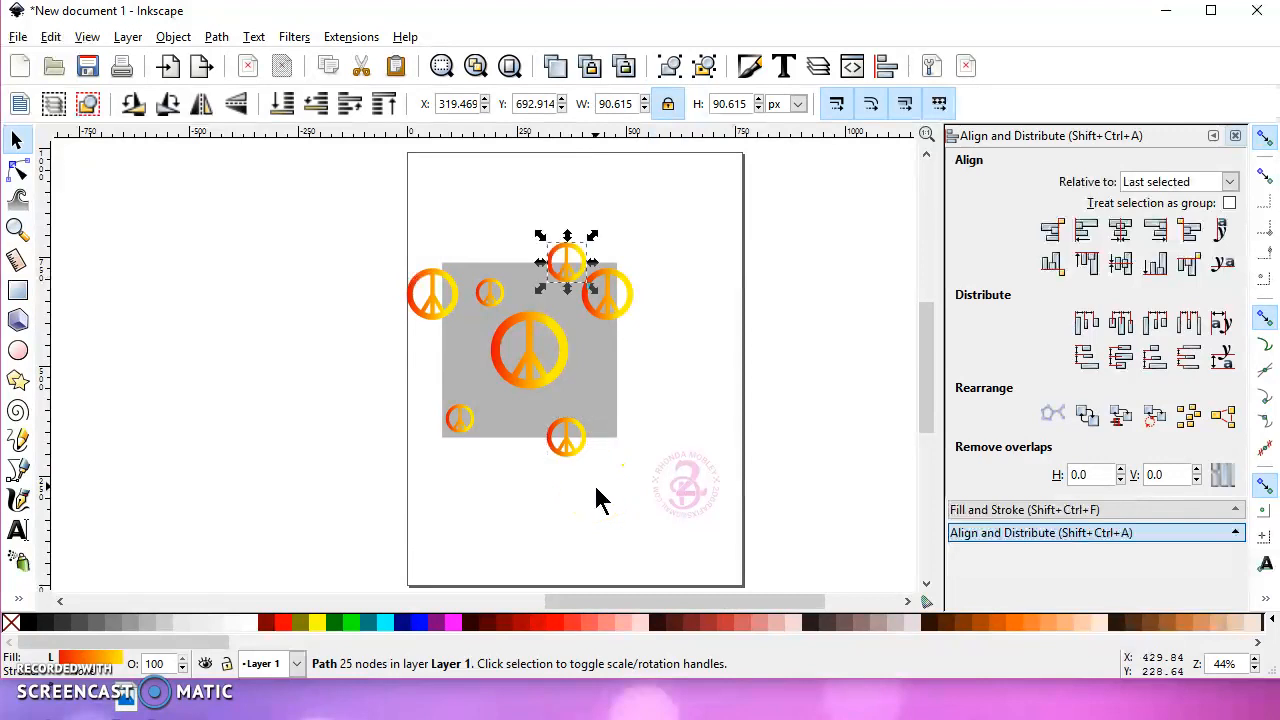
Step: Duplicate the lower-left peace sign, enlarge the copy to about 95 px across the square's left edge, and duplicate that copy 400 px to the right
left_click(462, 414)
key("ctrl")
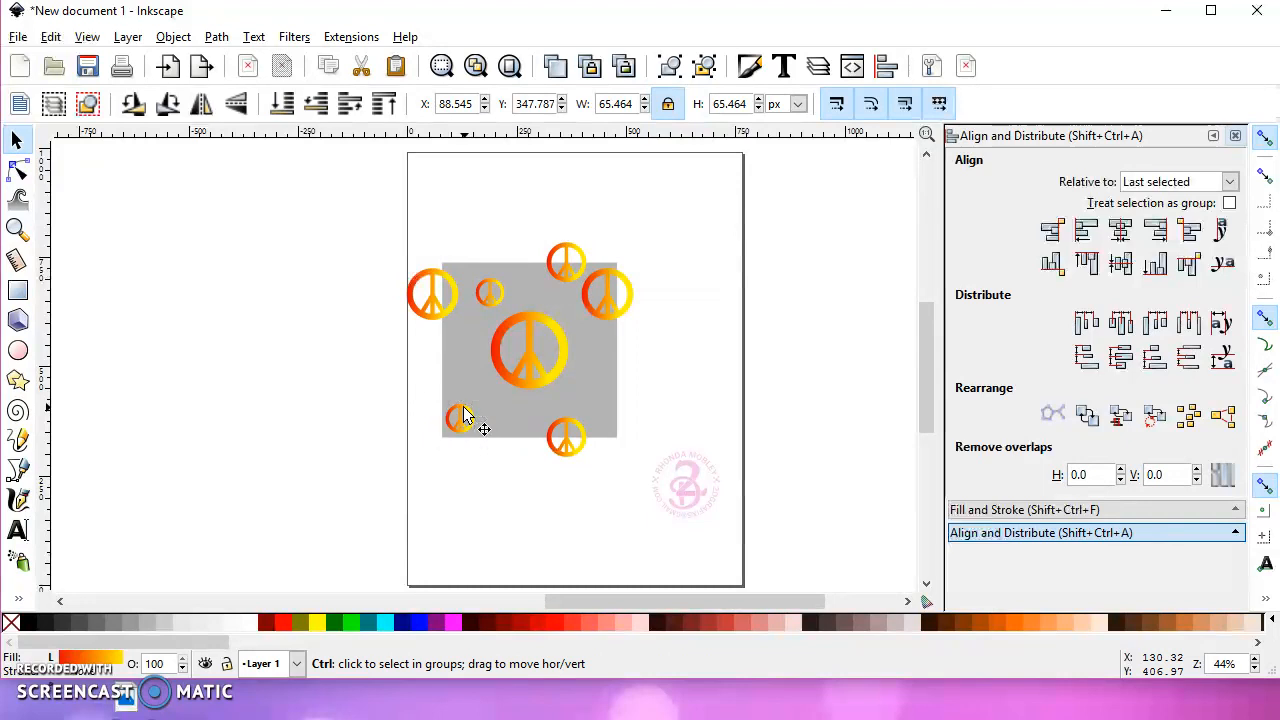
key("ctrl+d")
mouse_move(467, 412)
left_mouse_down()
mouse_move(448, 370)
mouse_move(476, 415)
mouse_move(465, 388)
left_mouse_up()
key("ctrl")
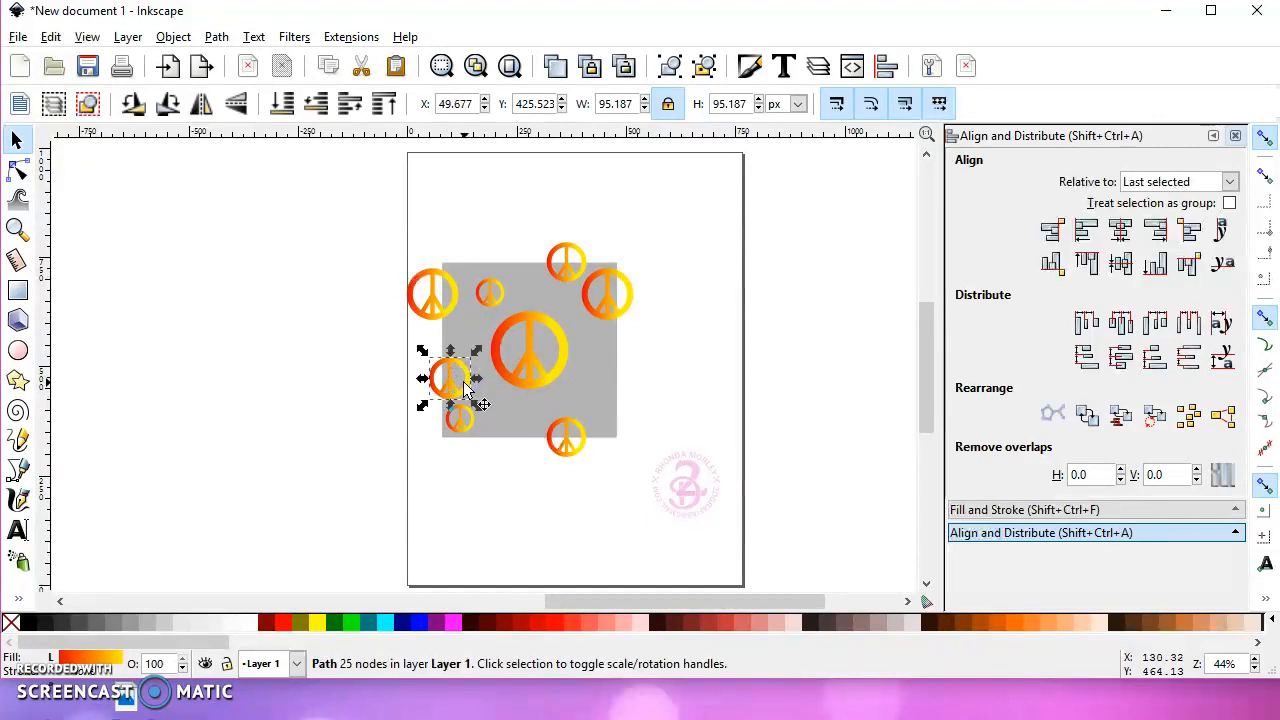
key("ctrl+d")
key("Right")
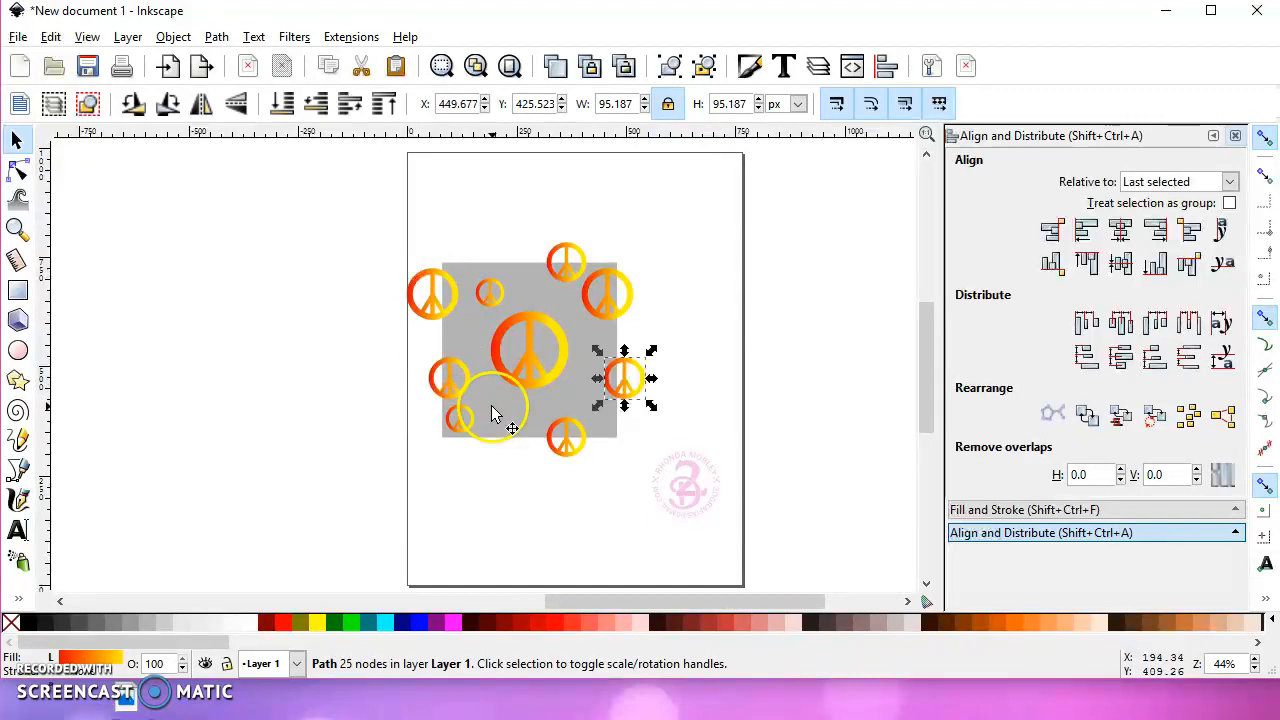
left_click(518, 300)
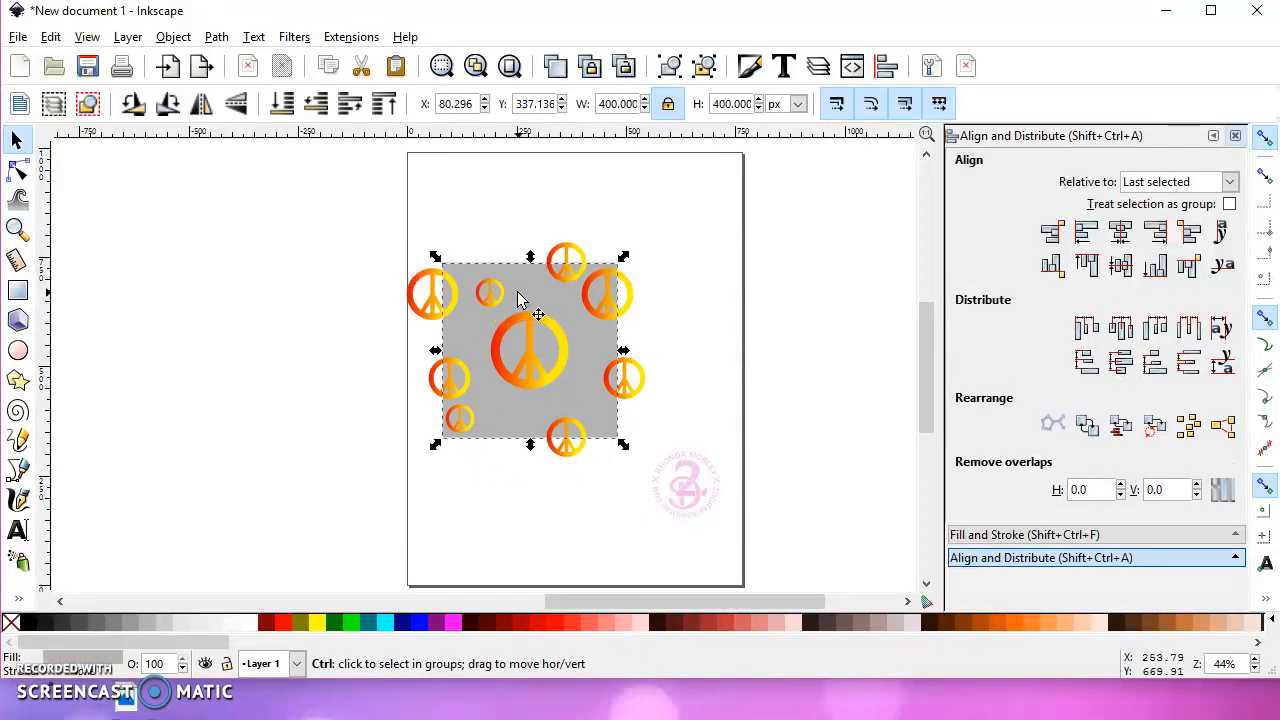
key("Home")
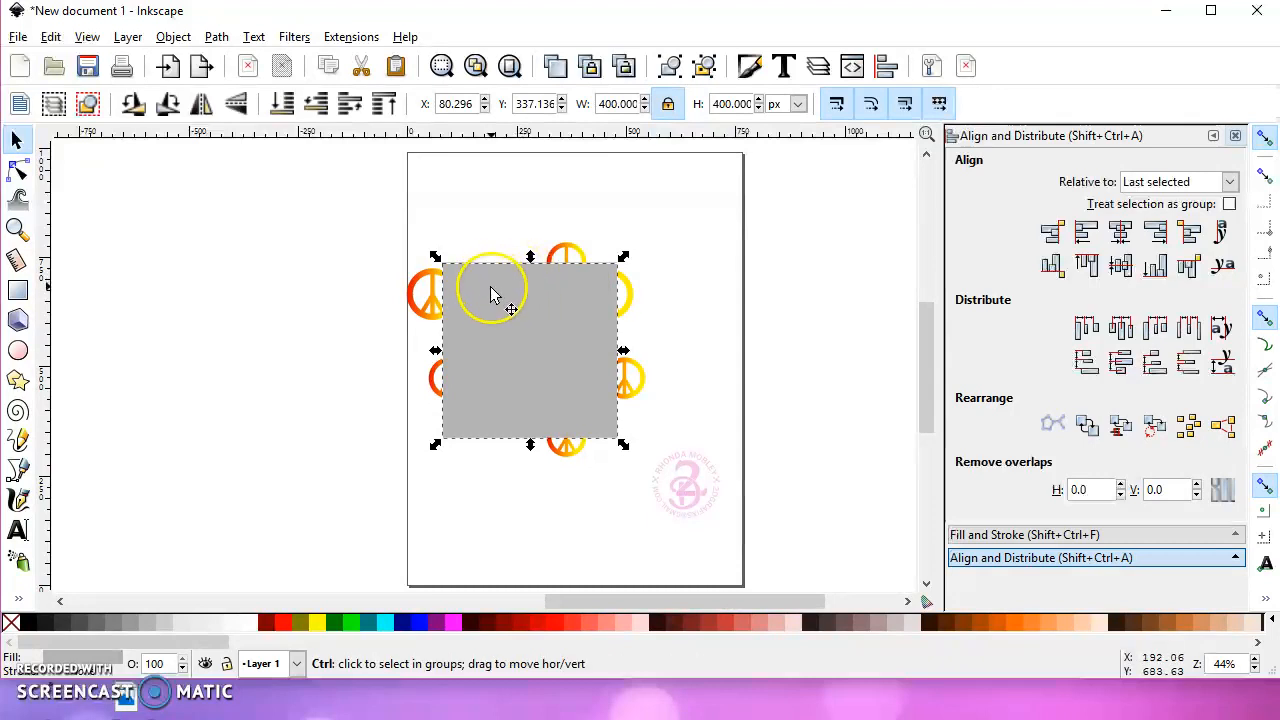
key("ctrl+z")
left_click(483, 300)
left_click_drag(367, 198, 688, 494)
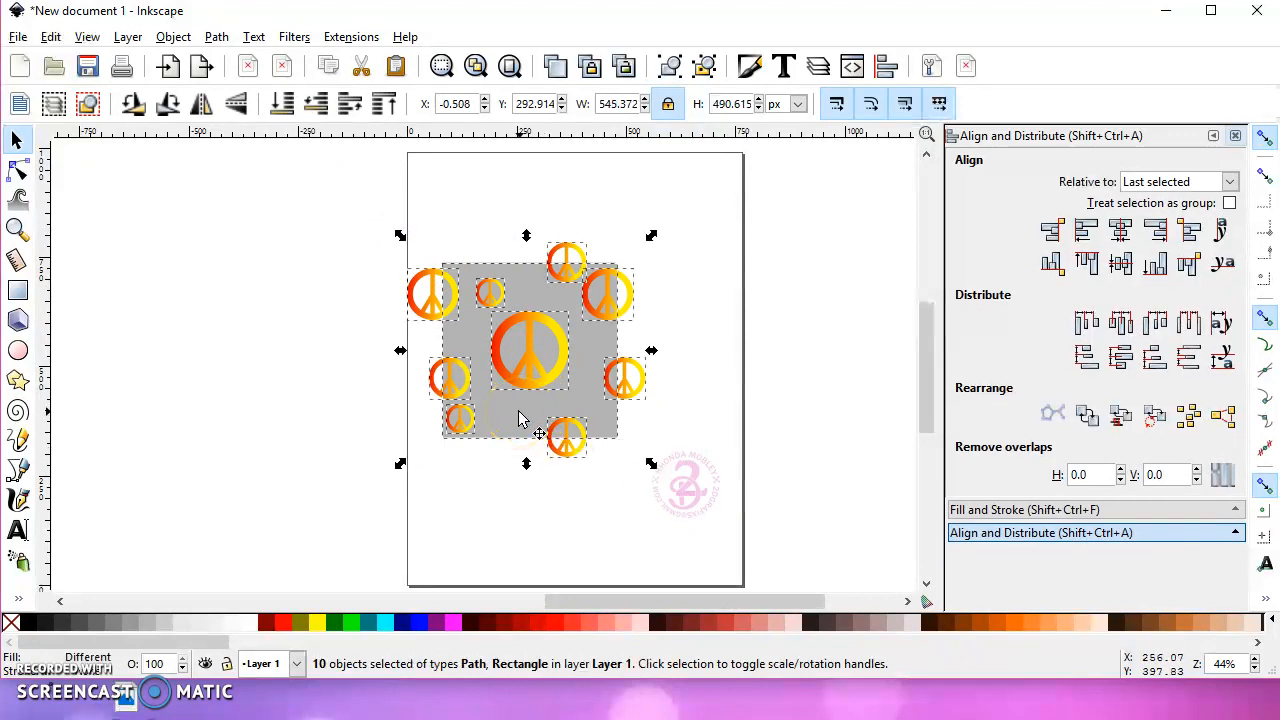
left_click(546, 506)
Step: Duplicate the gray 400 px square, raise the copy to the top, and clip all the artwork to it
left_click(594, 383)
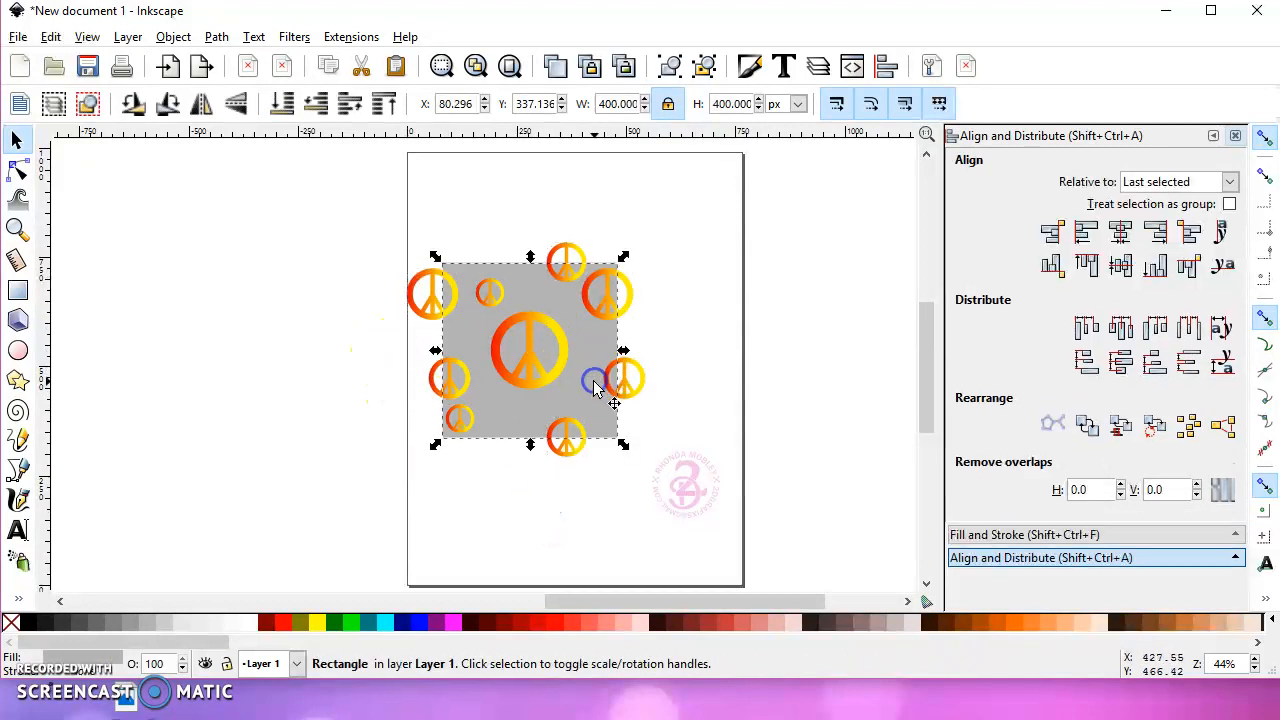
key("Home")
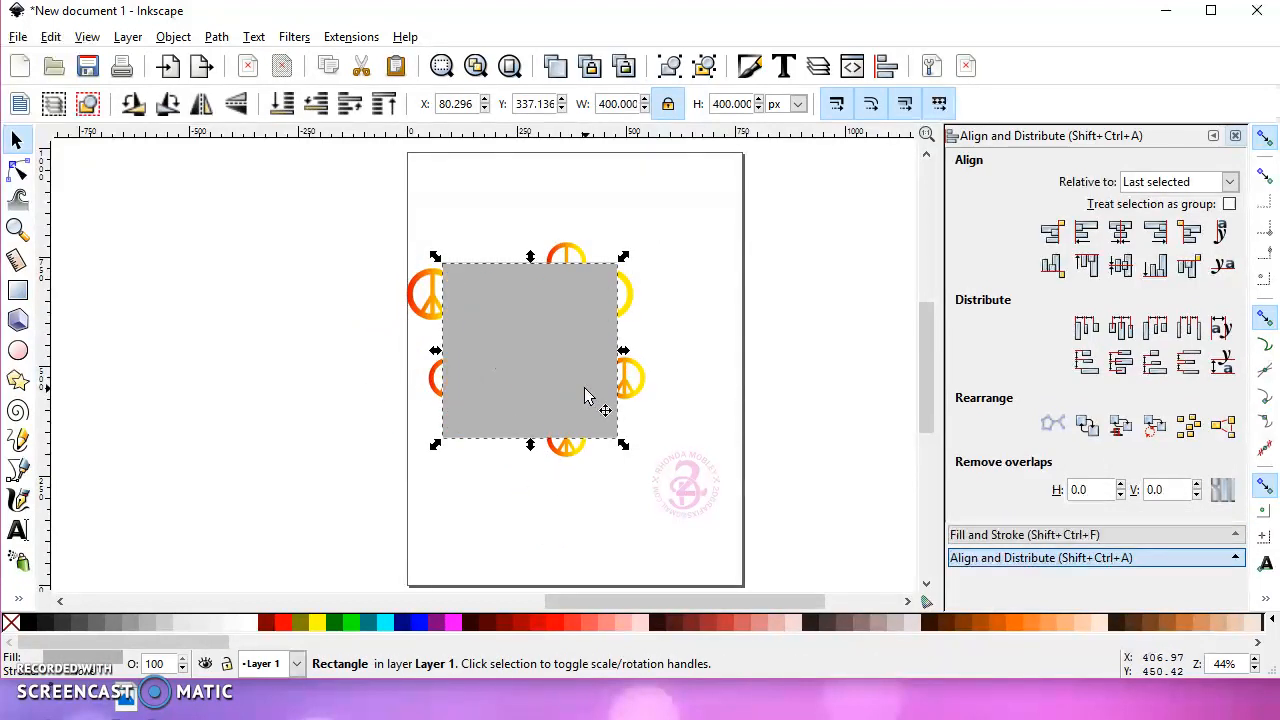
left_click_drag(349, 194, 677, 491)
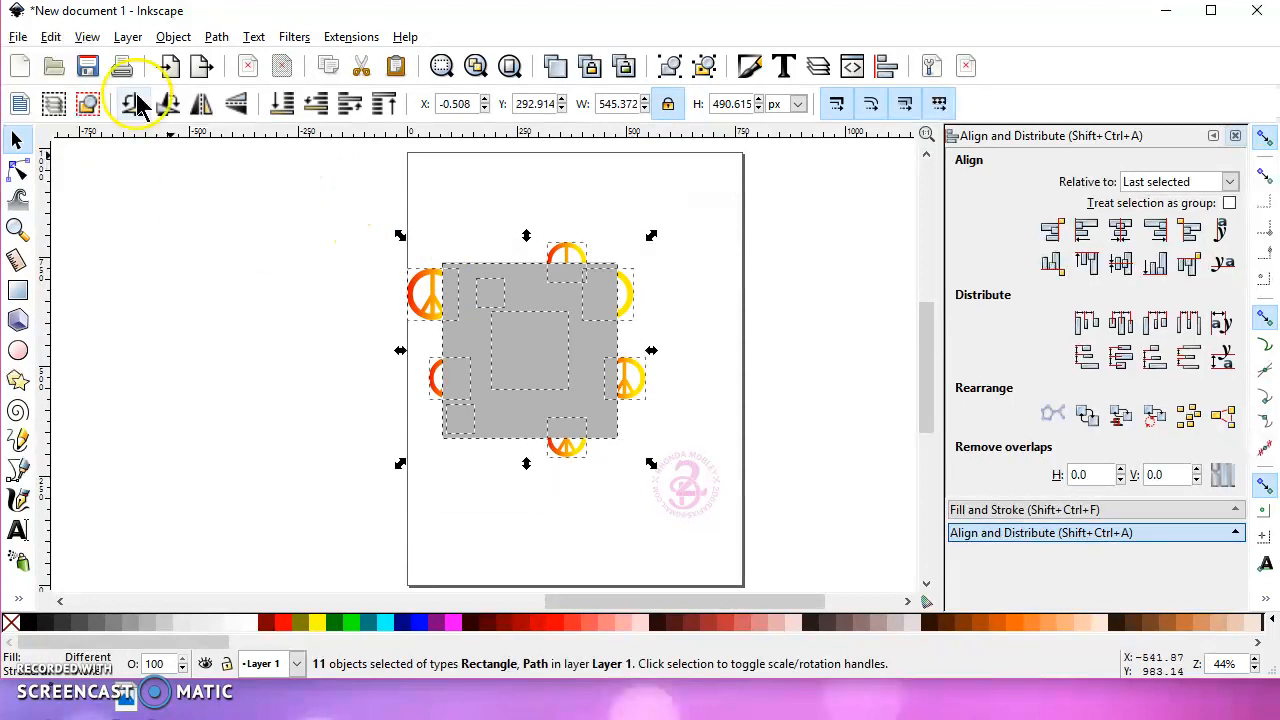
left_click(173, 37)
mouse_move(223, 194)
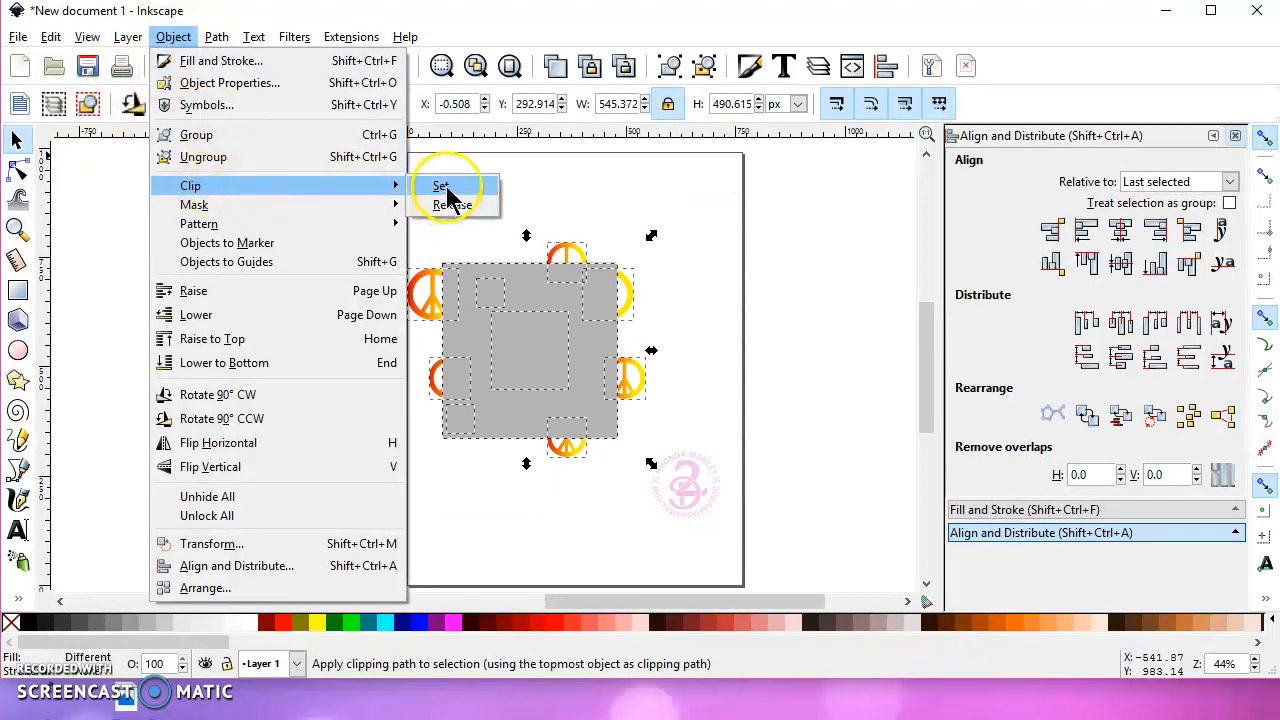
left_click(443, 191)
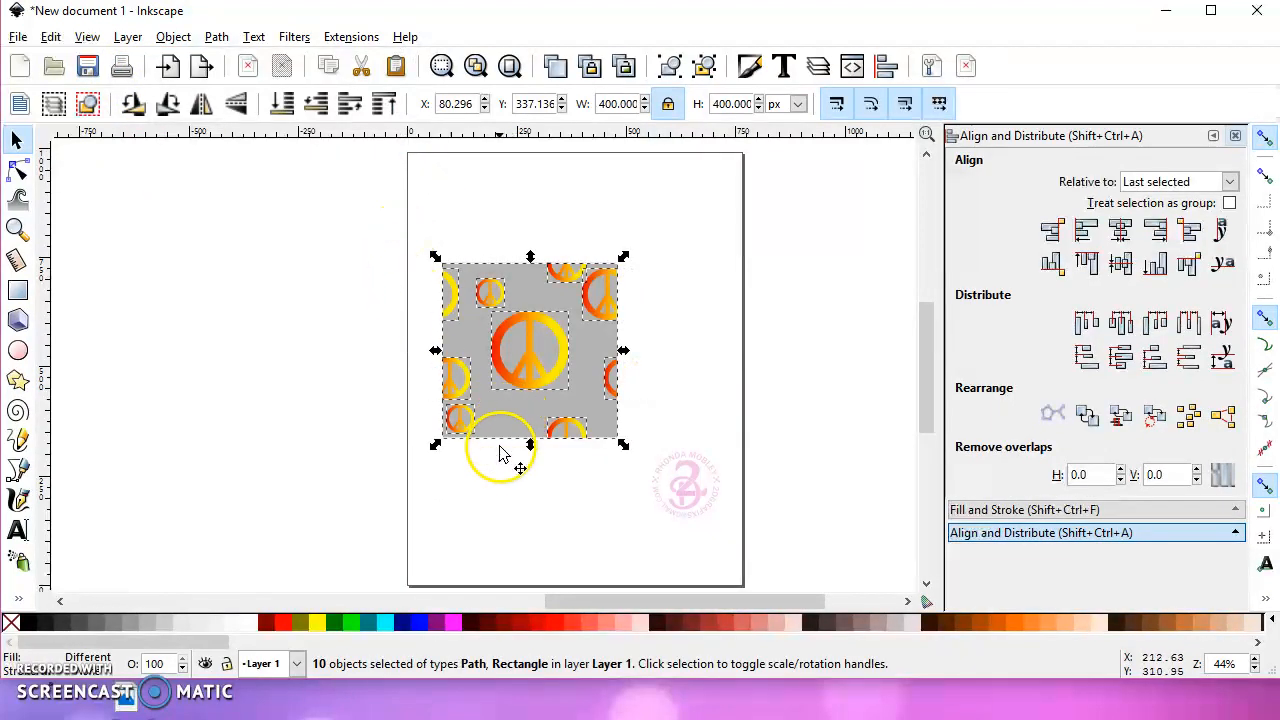
left_click(670, 66)
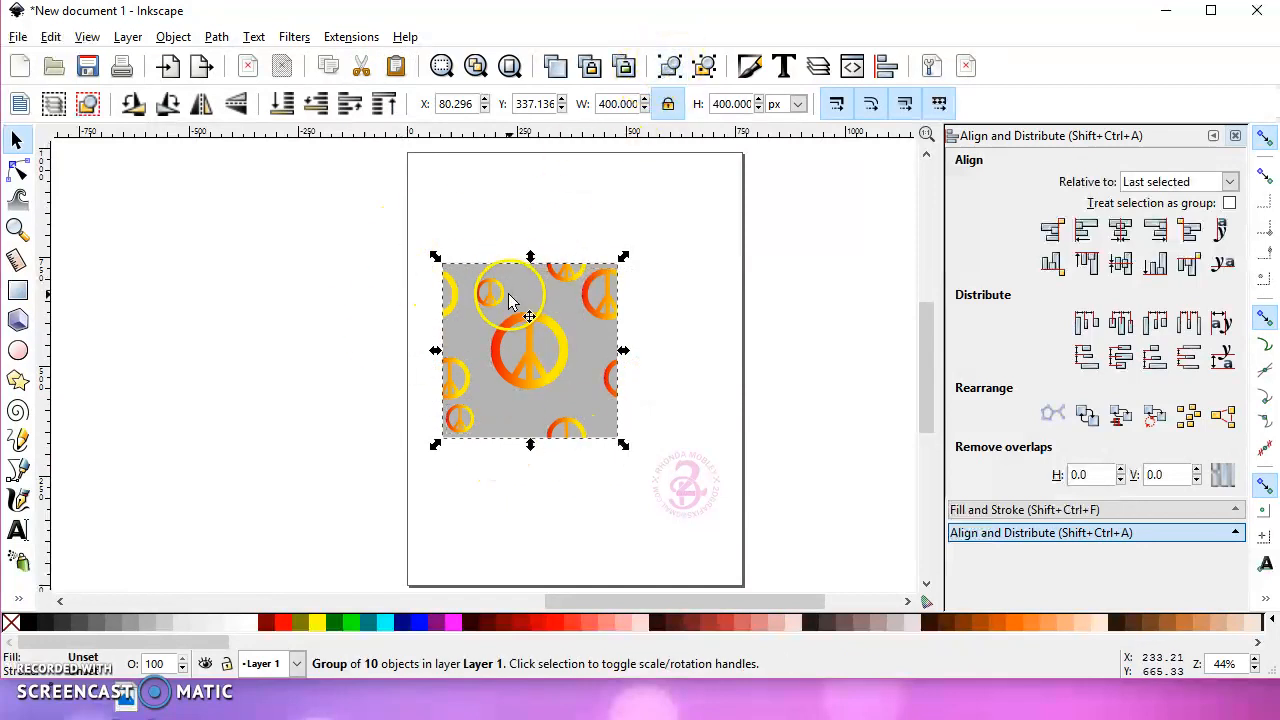
left_click(704, 66)
left_click(513, 190)
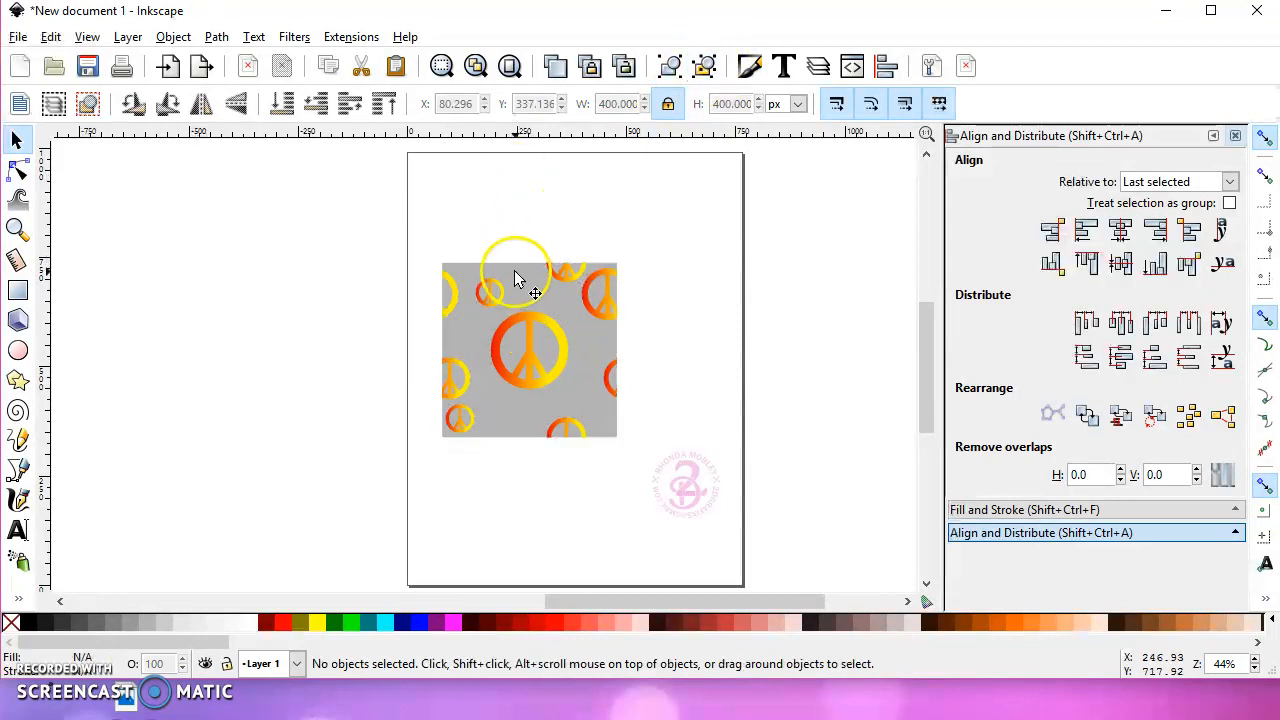
Step: Recolor the clipped background square yellow and raise the fill's blue value to about 205 for a pale yellow
left_click(524, 277)
left_click(250, 622)
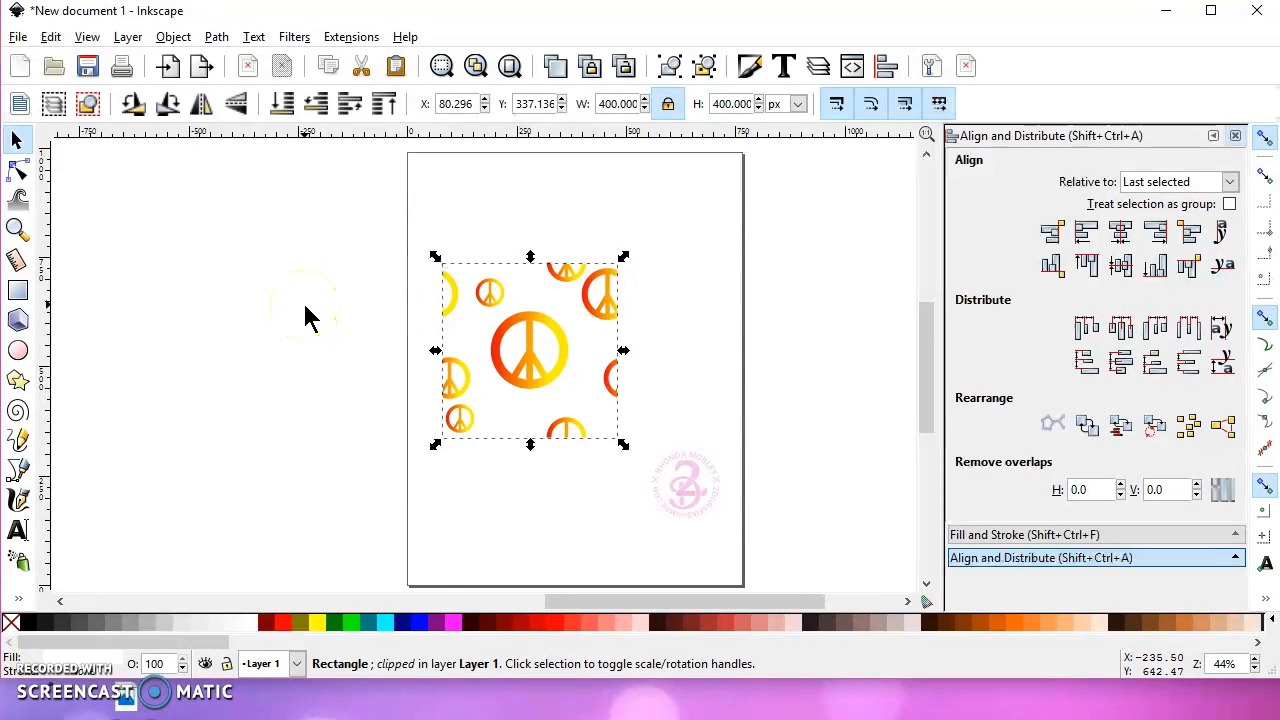
left_click(316, 622)
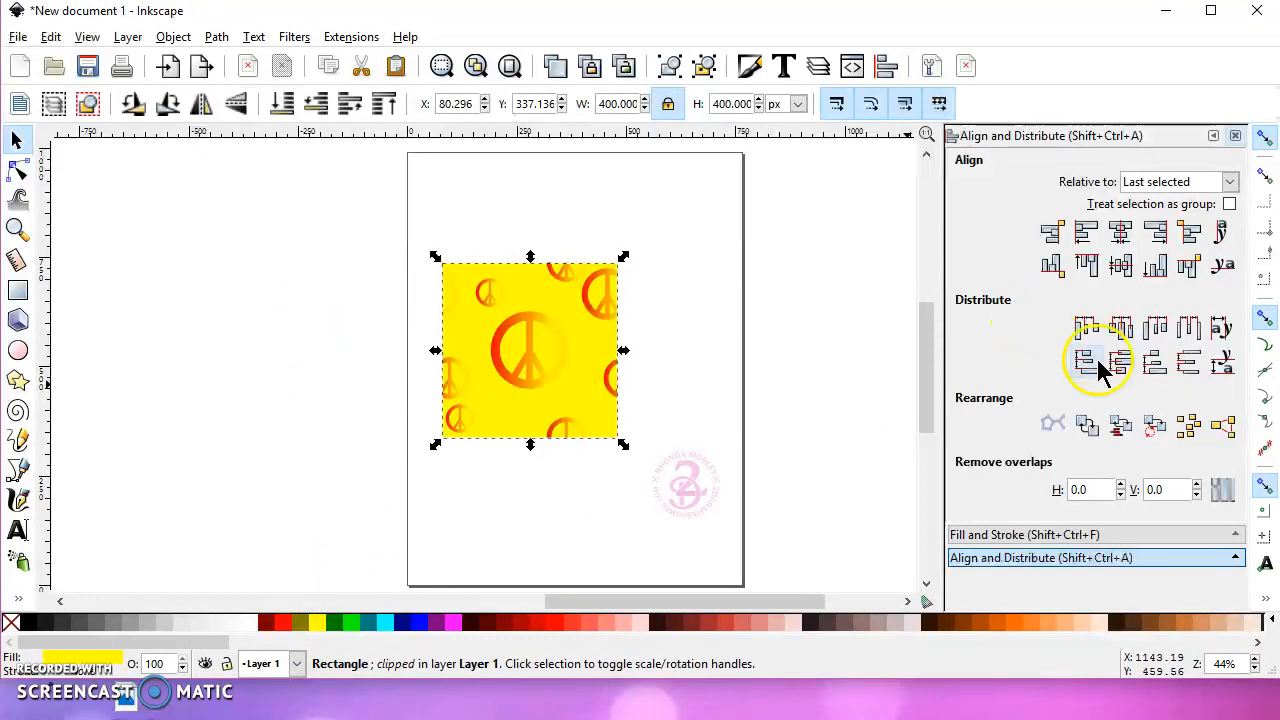
left_click(962, 534)
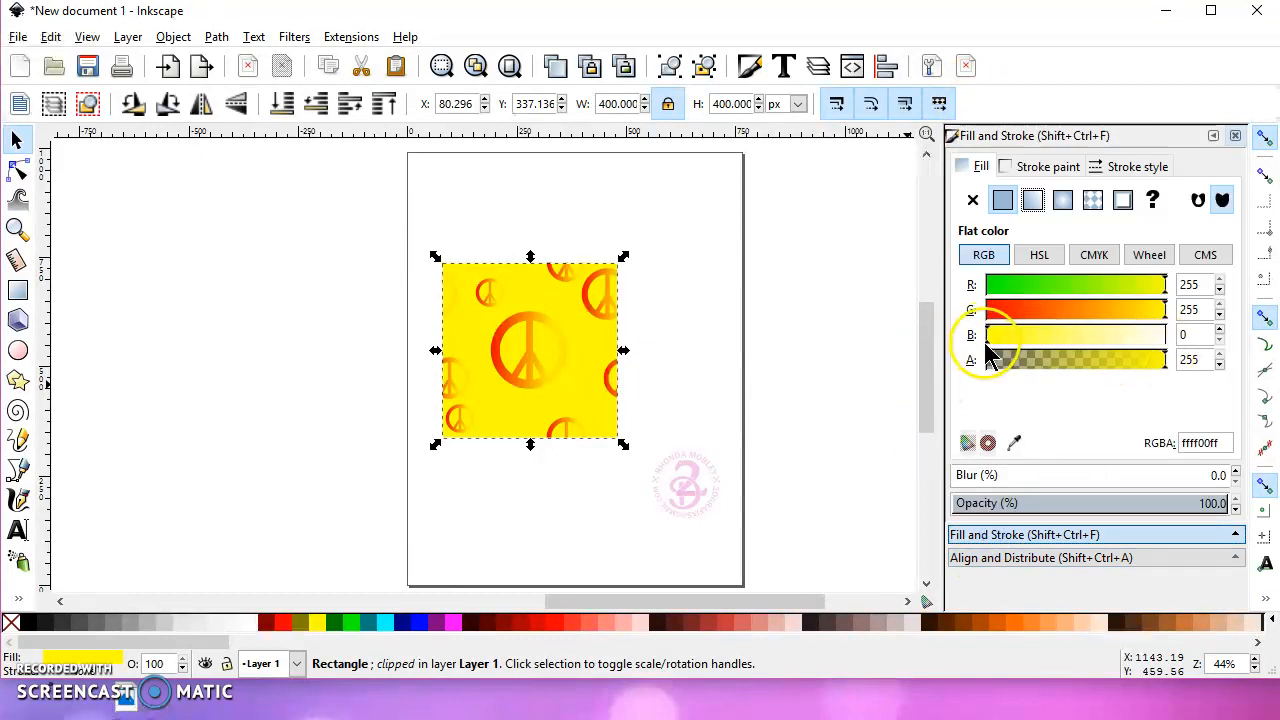
left_click_drag(988, 345, 1135, 350)
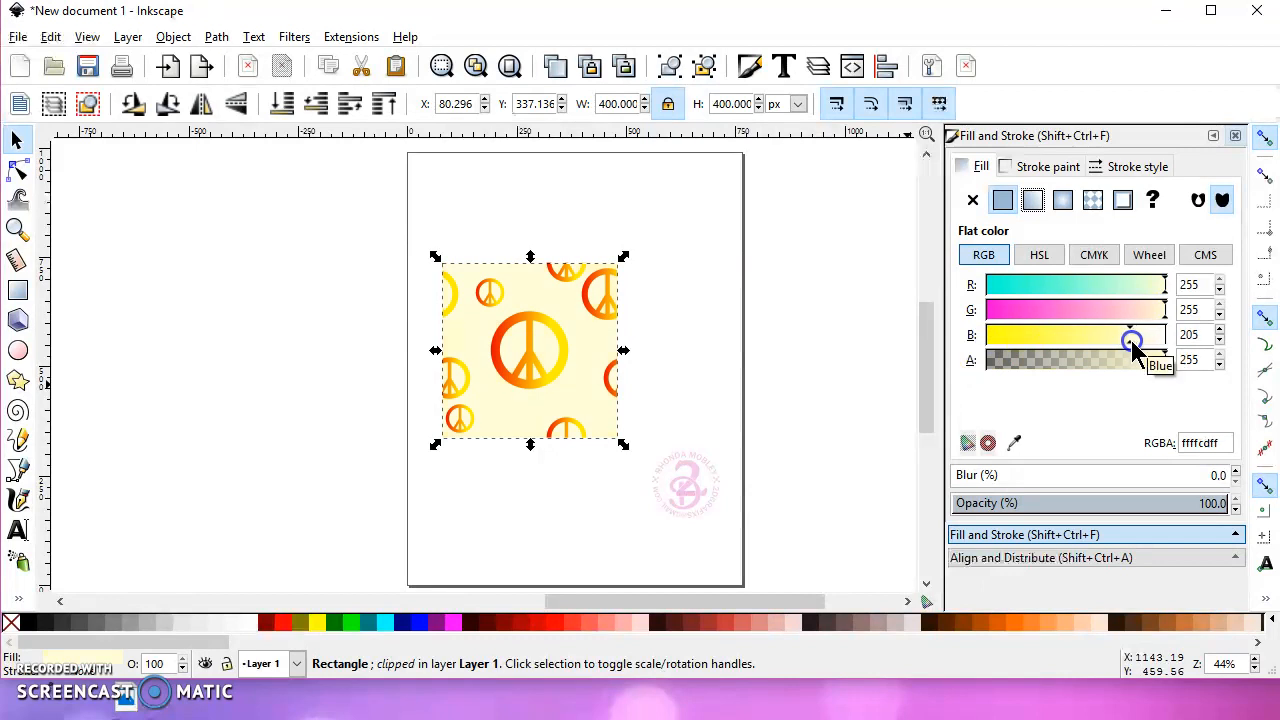
Step: Group all the clipped tile objects and move the group up near the top of the page
left_click_drag(380, 225, 660, 490)
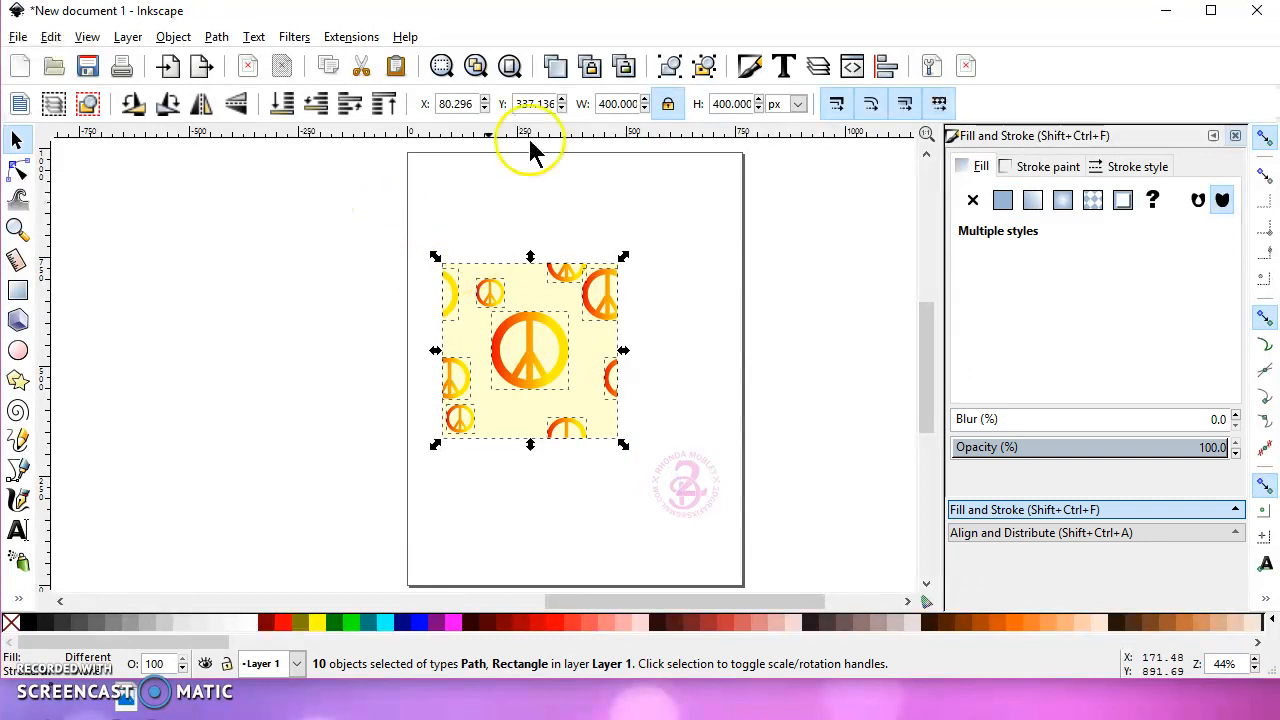
left_click(670, 66)
left_click_drag(545, 345, 556, 281)
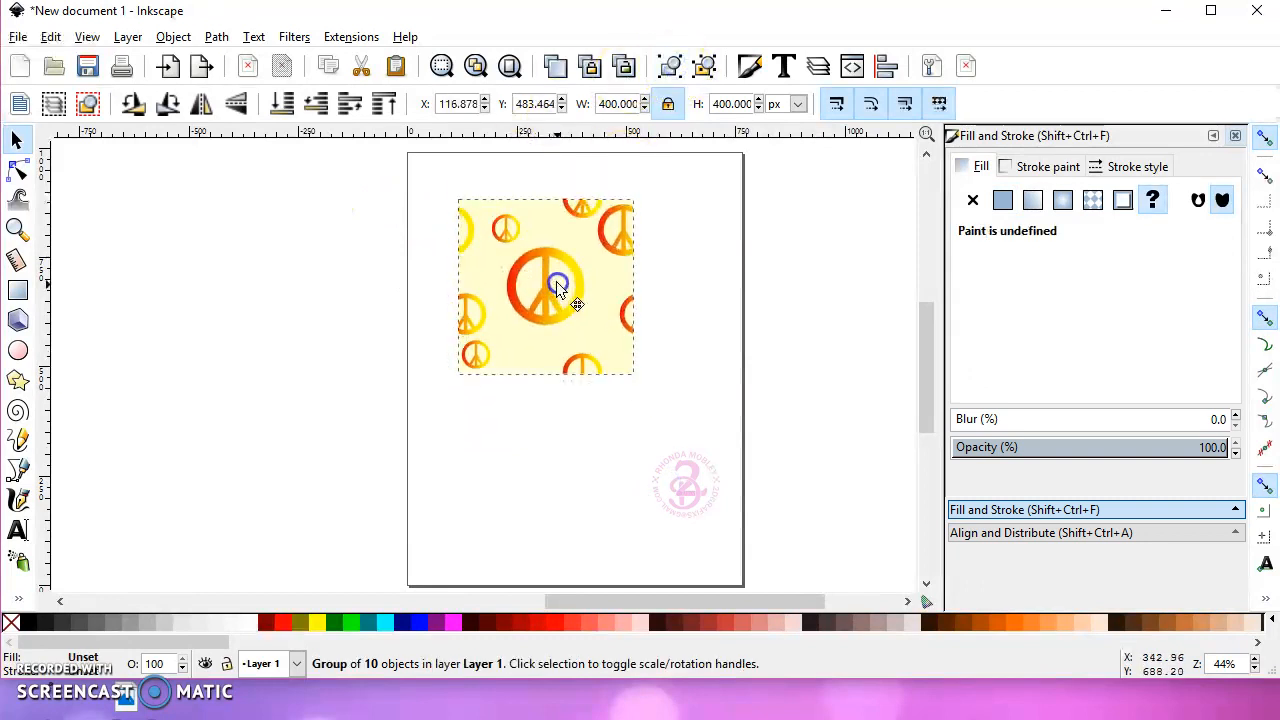
left_click(18, 37)
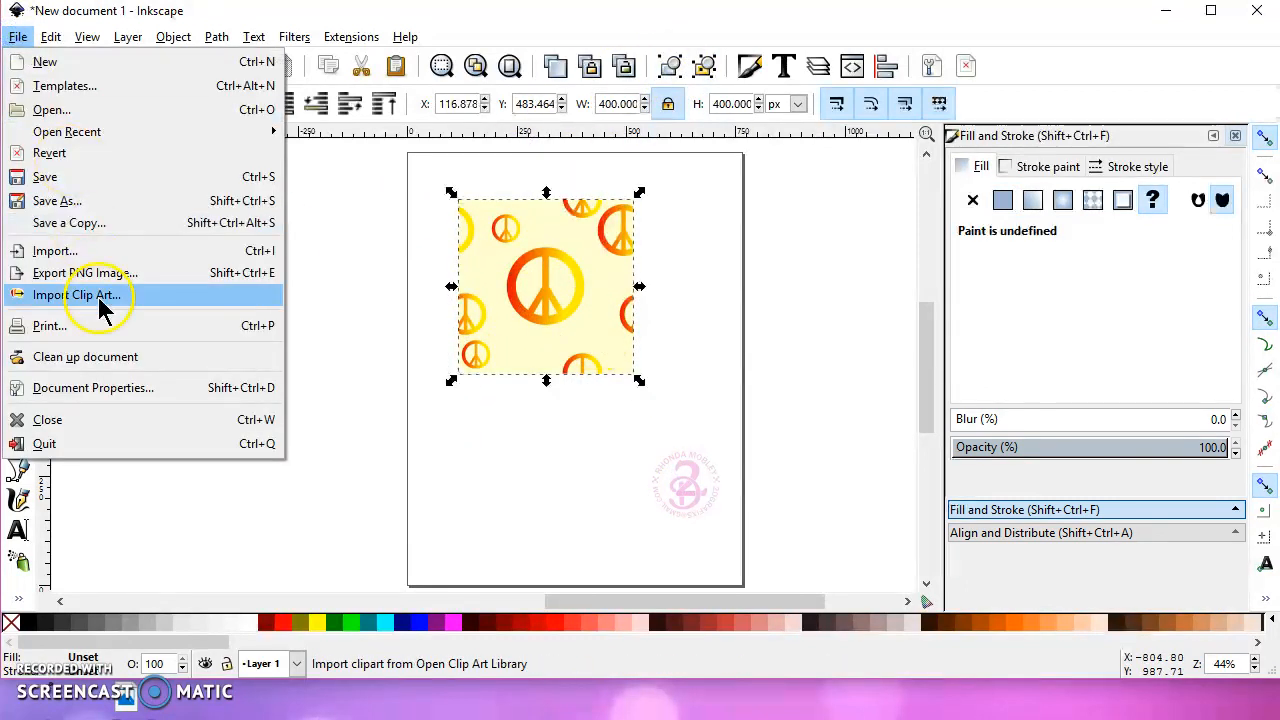
left_click(80, 200)
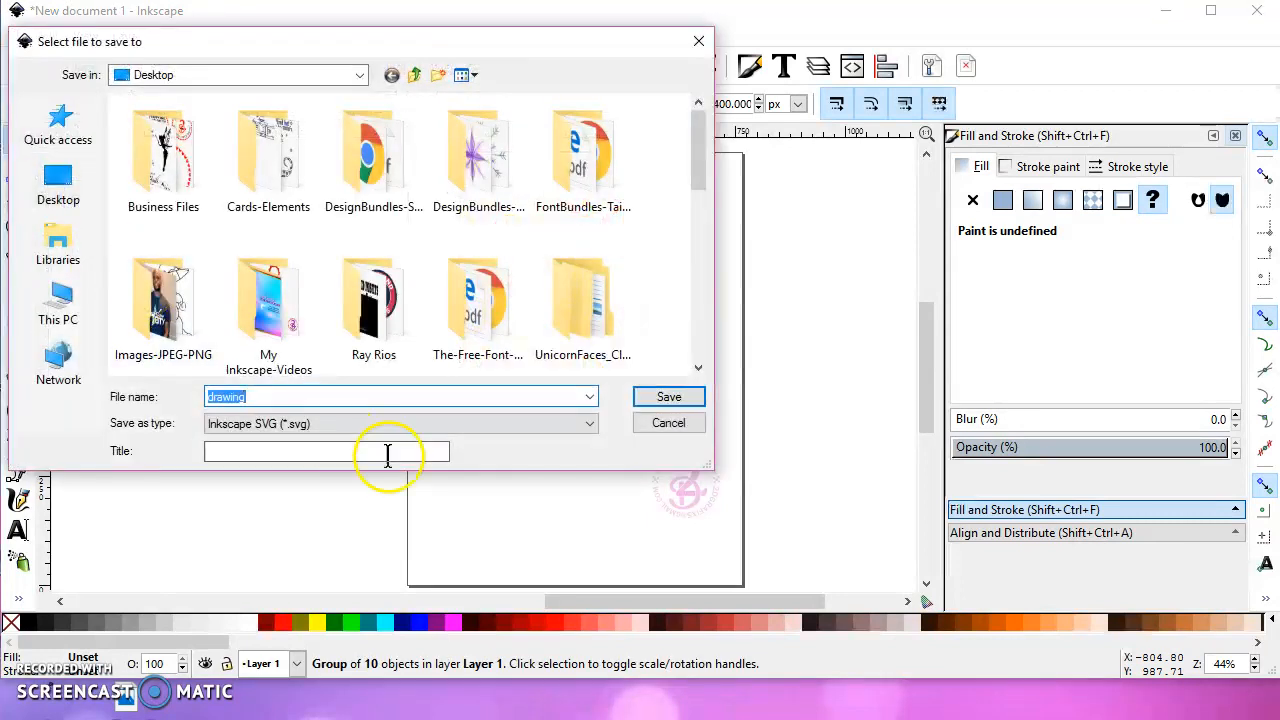
left_click(670, 426)
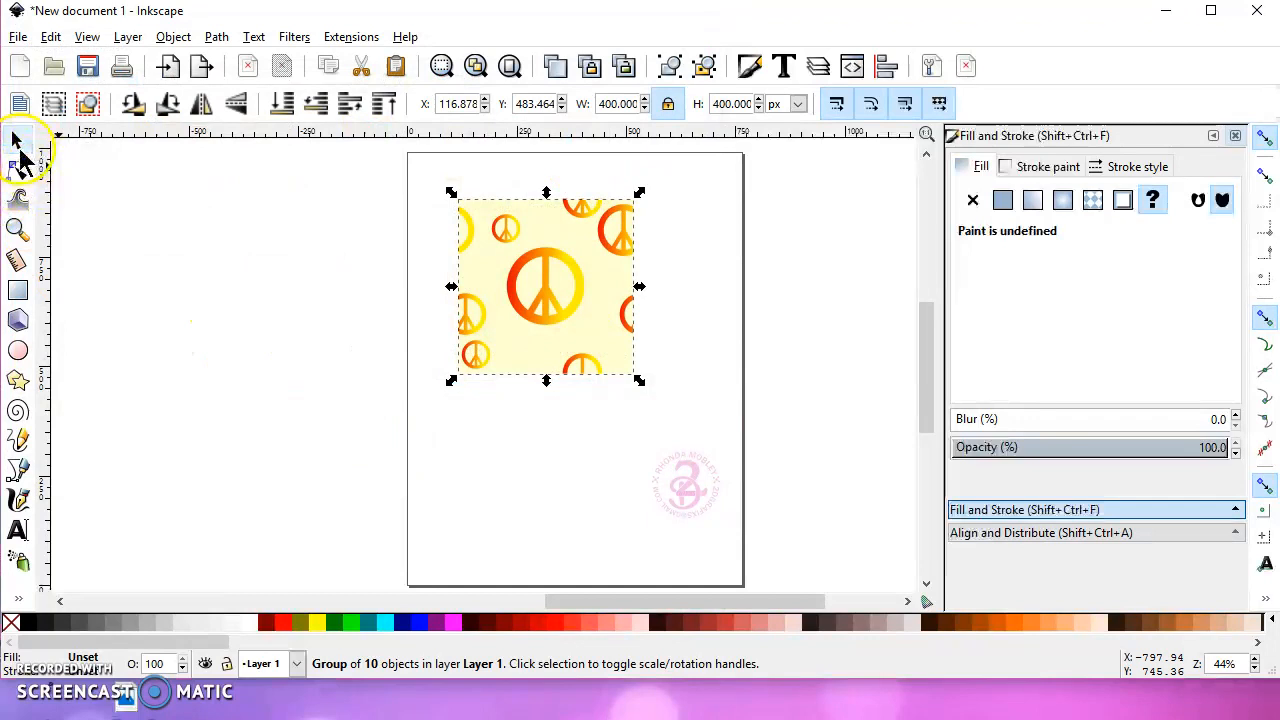
Step: Export the selected tile group as a 400 by 400 pixel PNG named tile to the Desktop
left_click(18, 37)
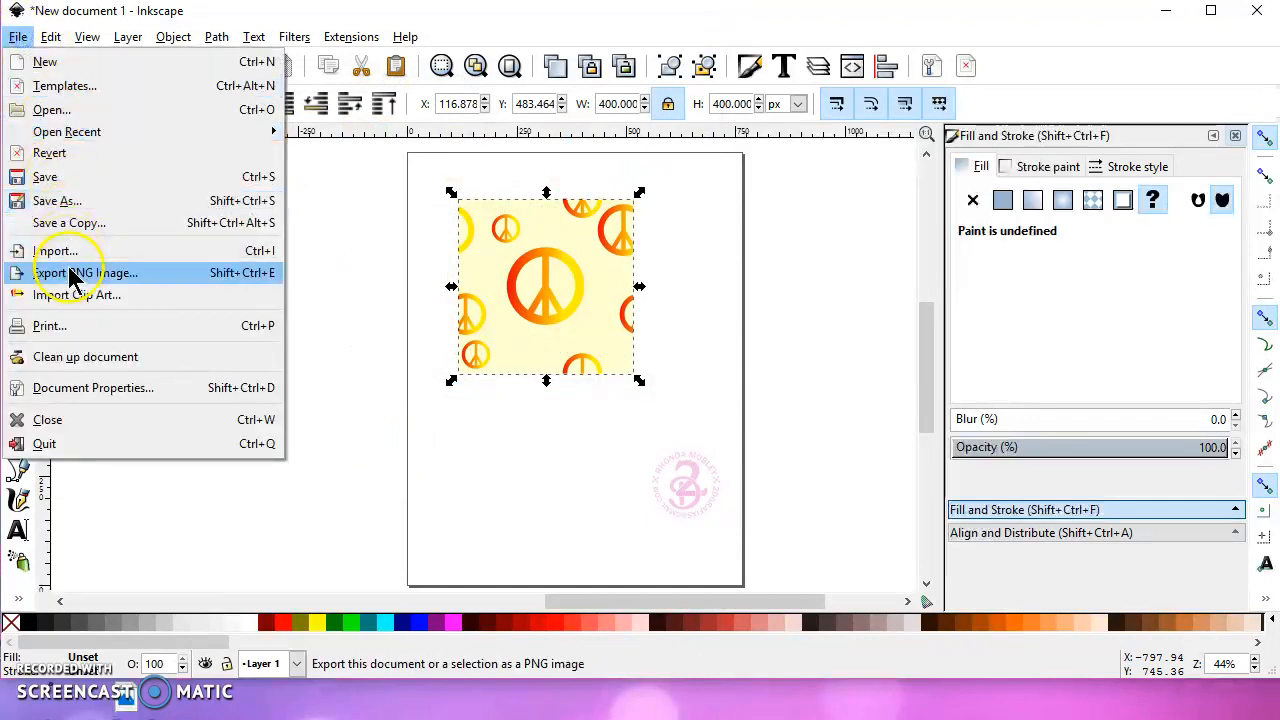
left_click(168, 274)
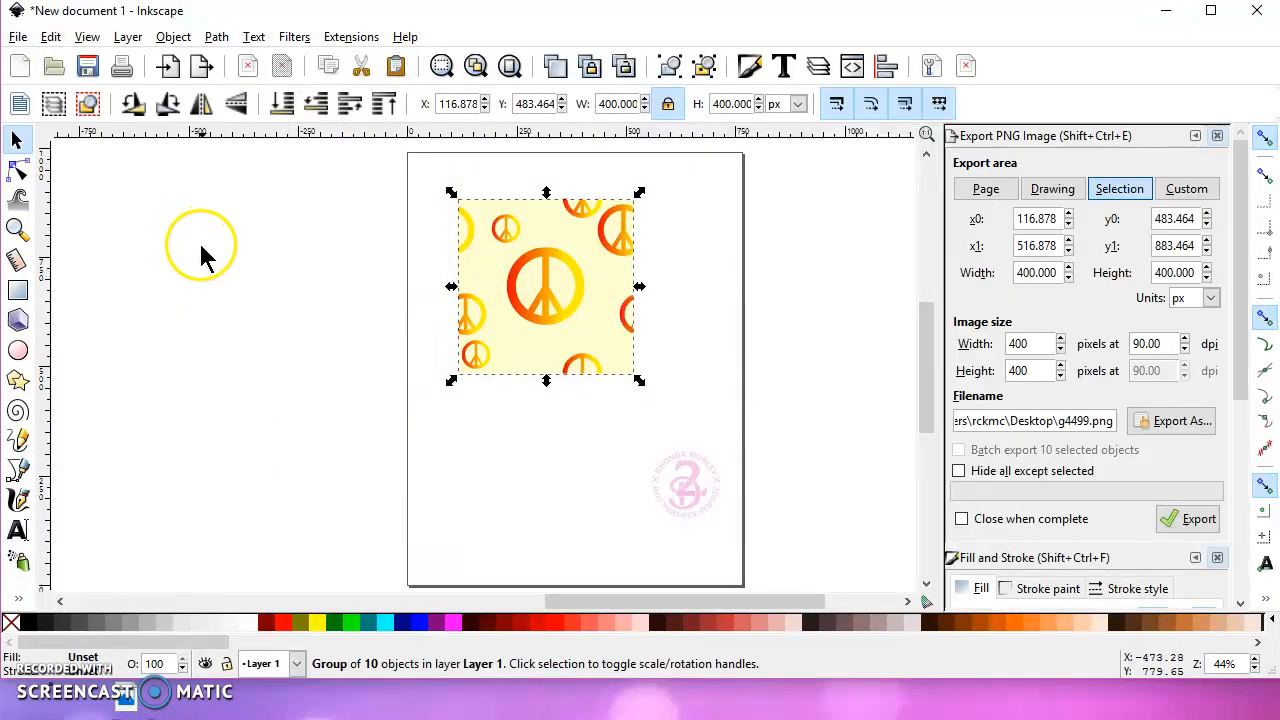
left_click(1163, 423)
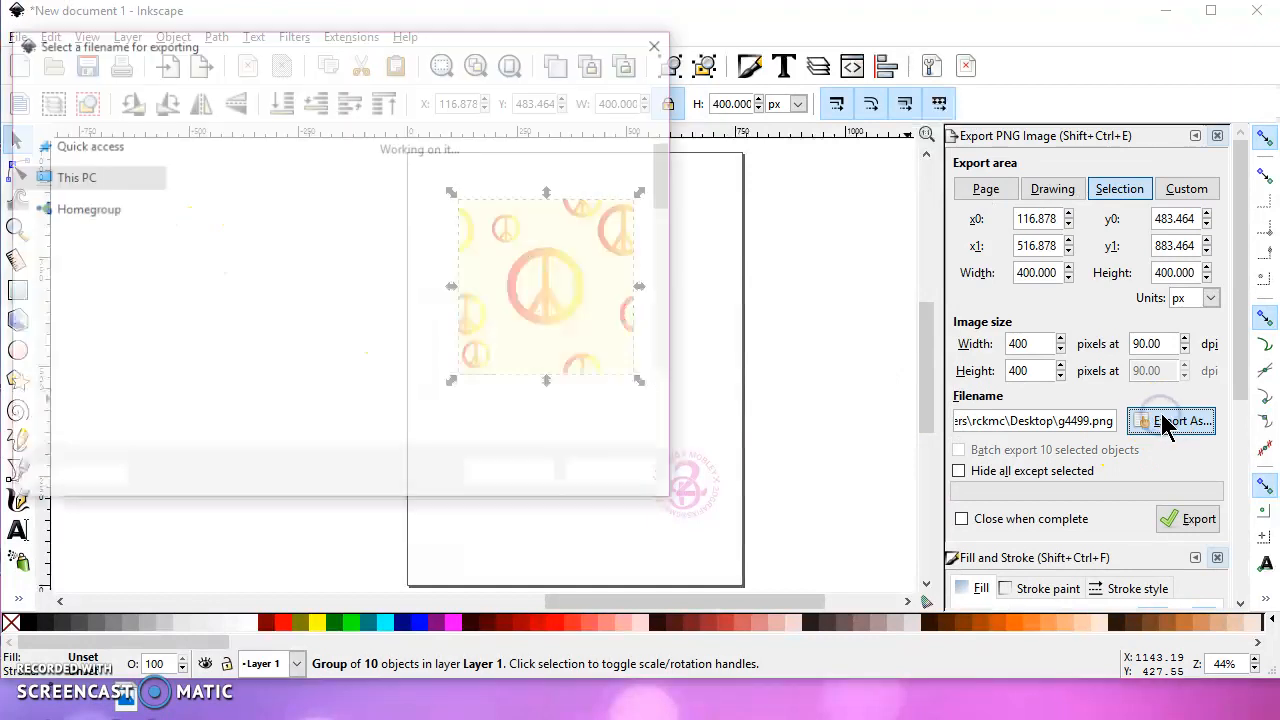
left_click(162, 405)
double_click(162, 405)
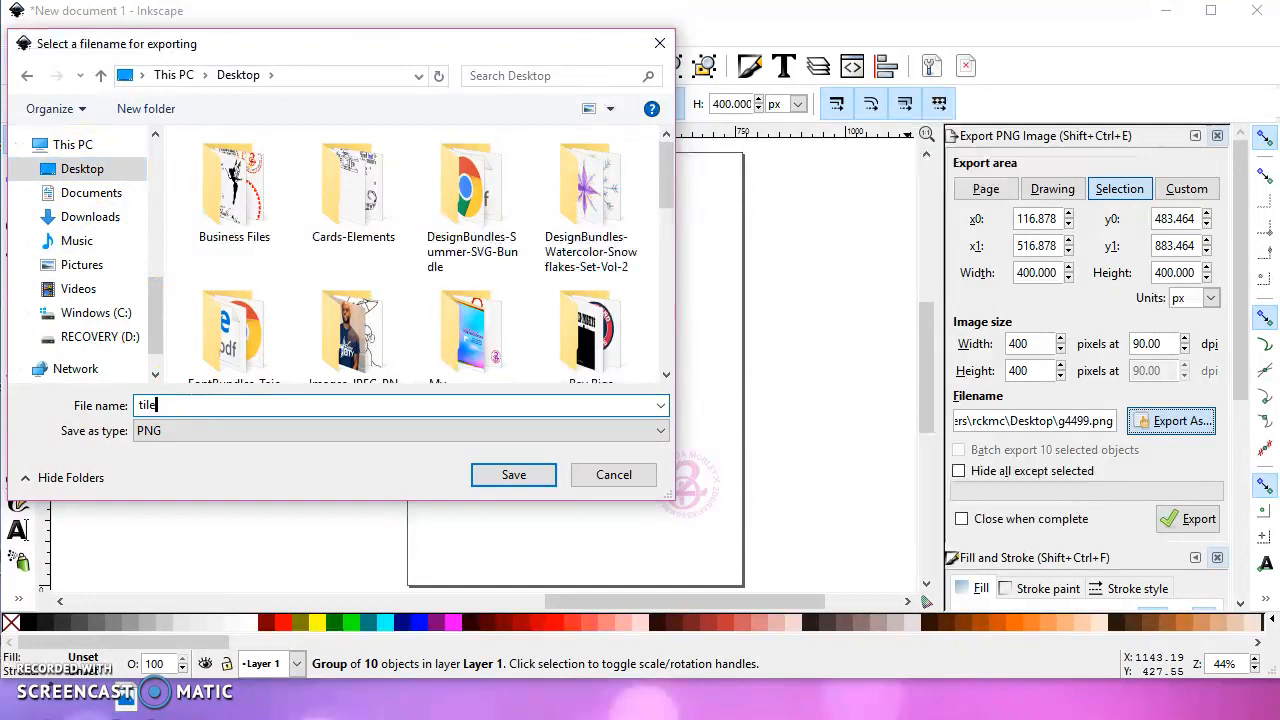
left_click(540, 480)
left_click(1190, 524)
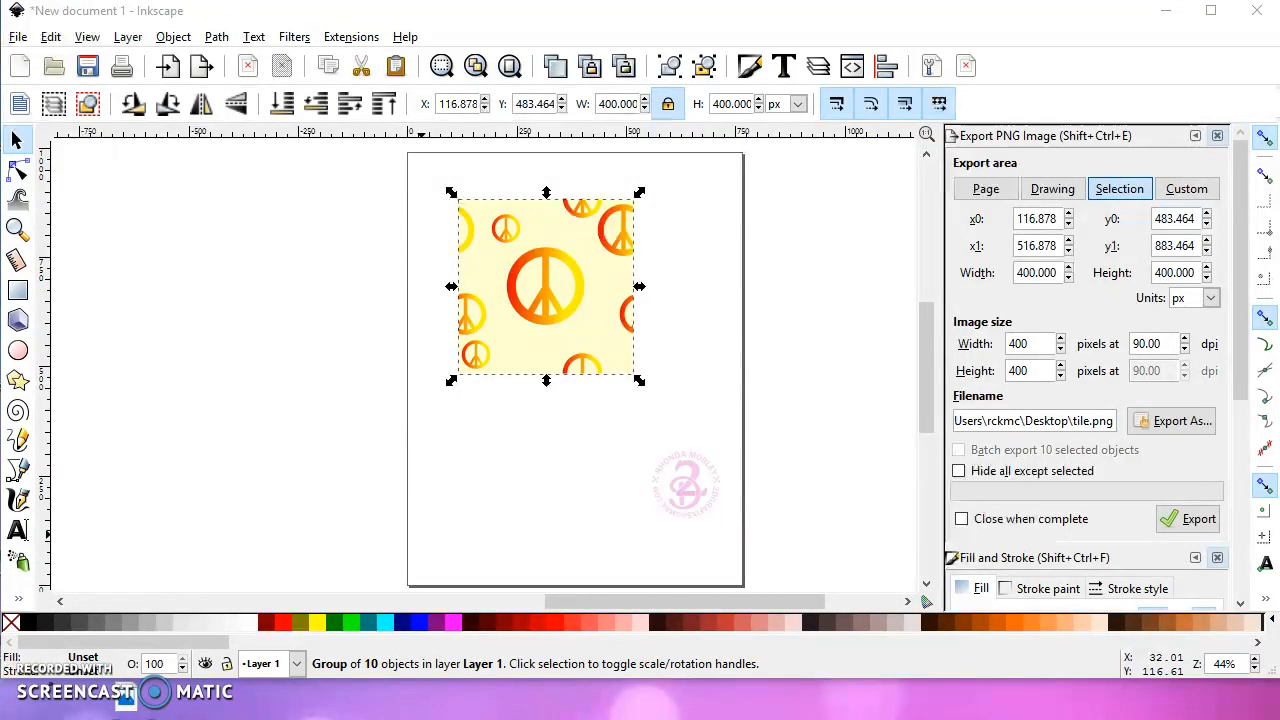
Step: Switch to Cricut Design Space and start a pattern fill upload, browsing the computer for the pattern file
left_click(390, 714)
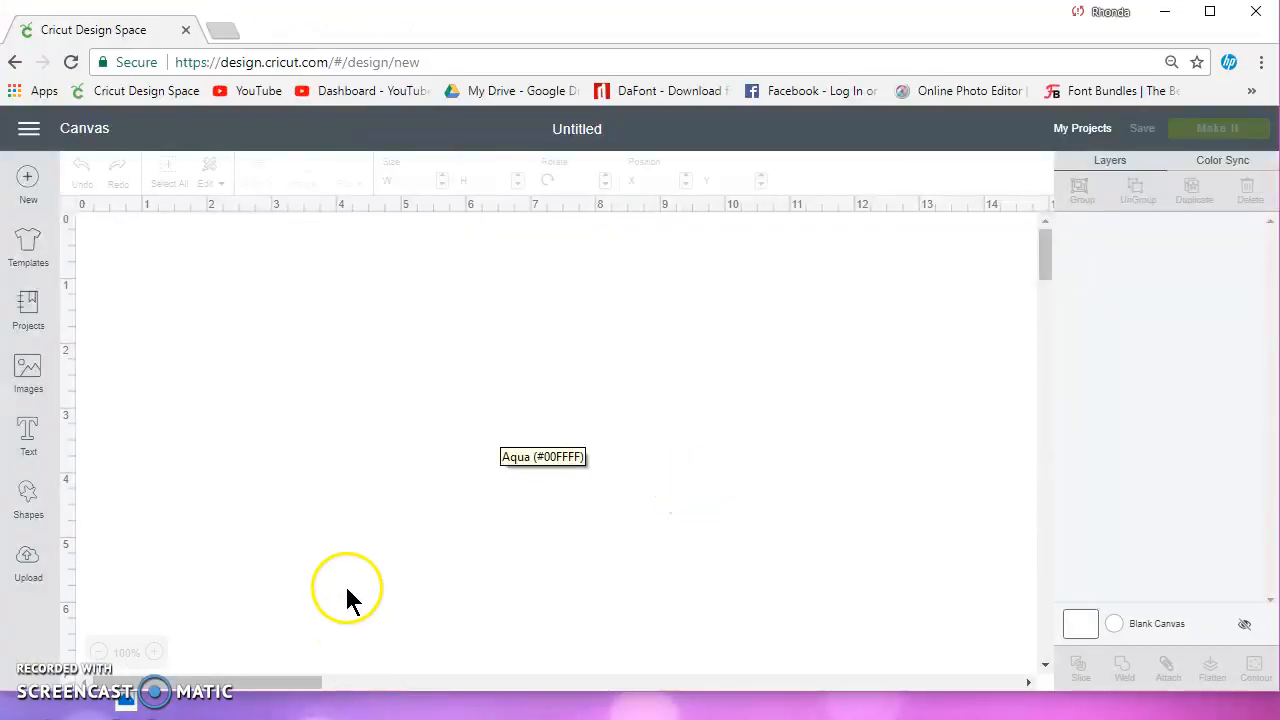
left_click(27, 567)
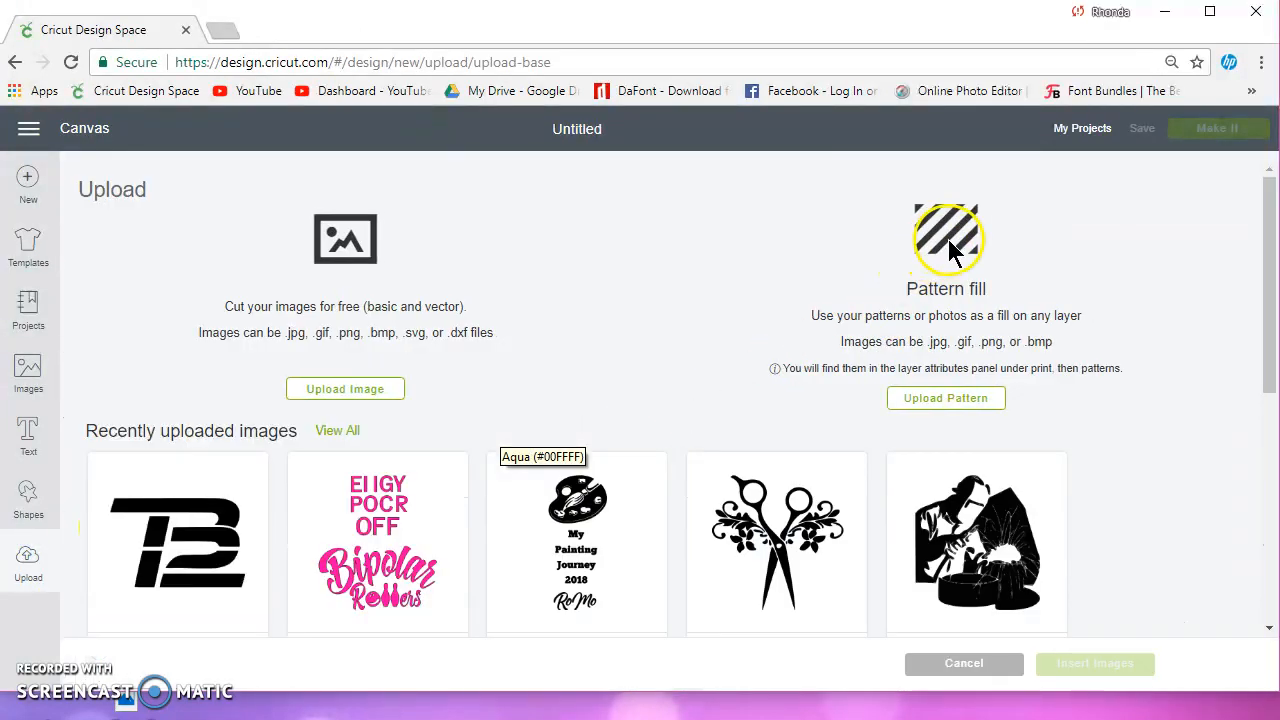
left_click(948, 398)
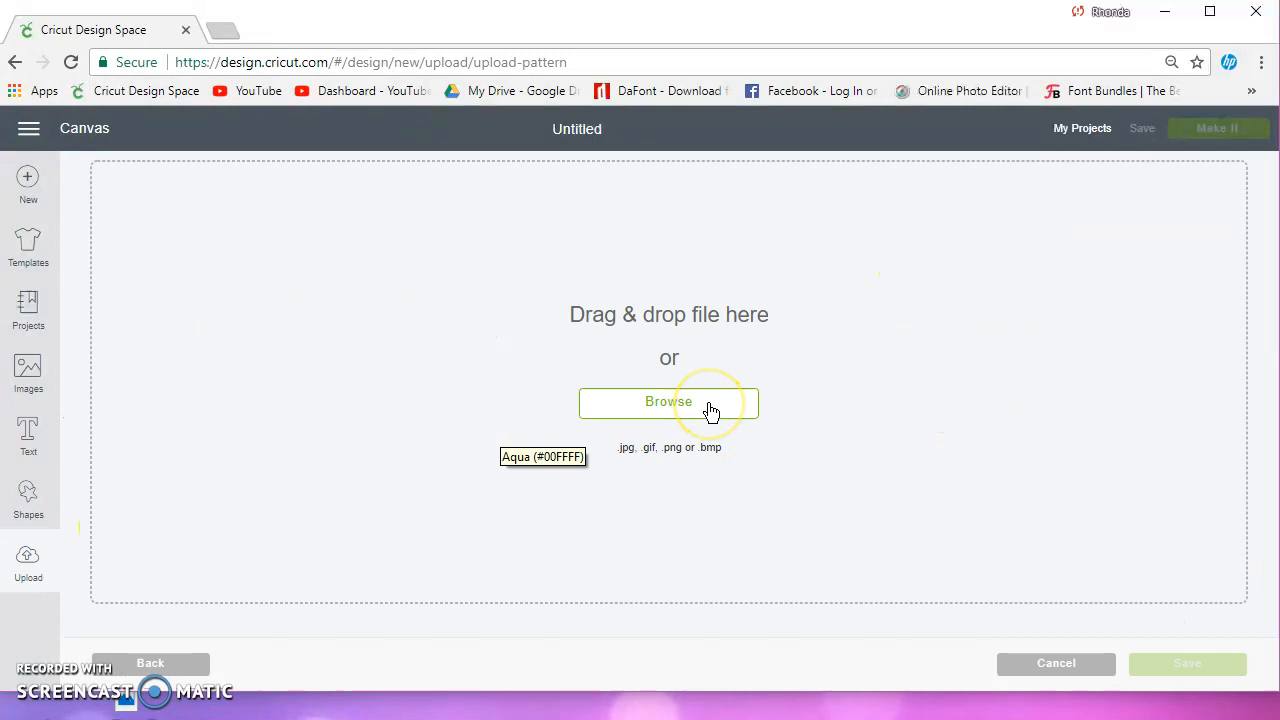
left_click(705, 405)
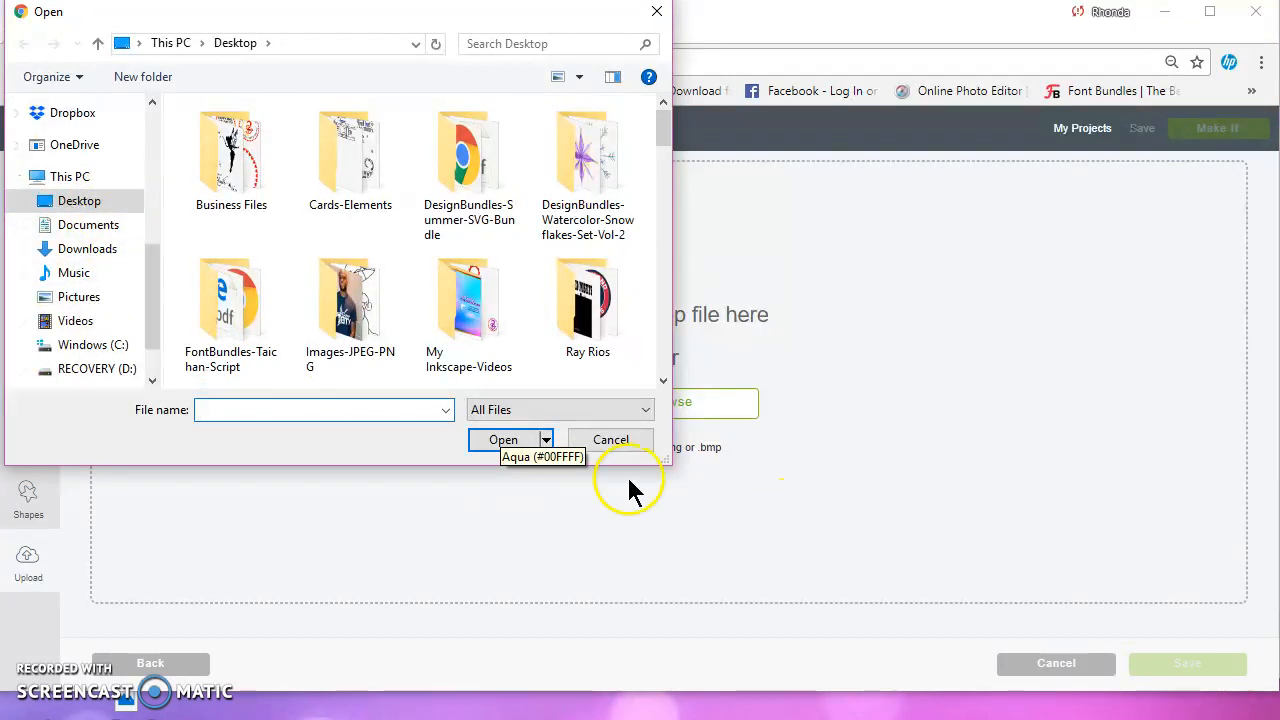
Step: Upload tile.png from the Desktop, save it as a pattern named tile, and return to the canvas
left_click(315, 400)
type("t")
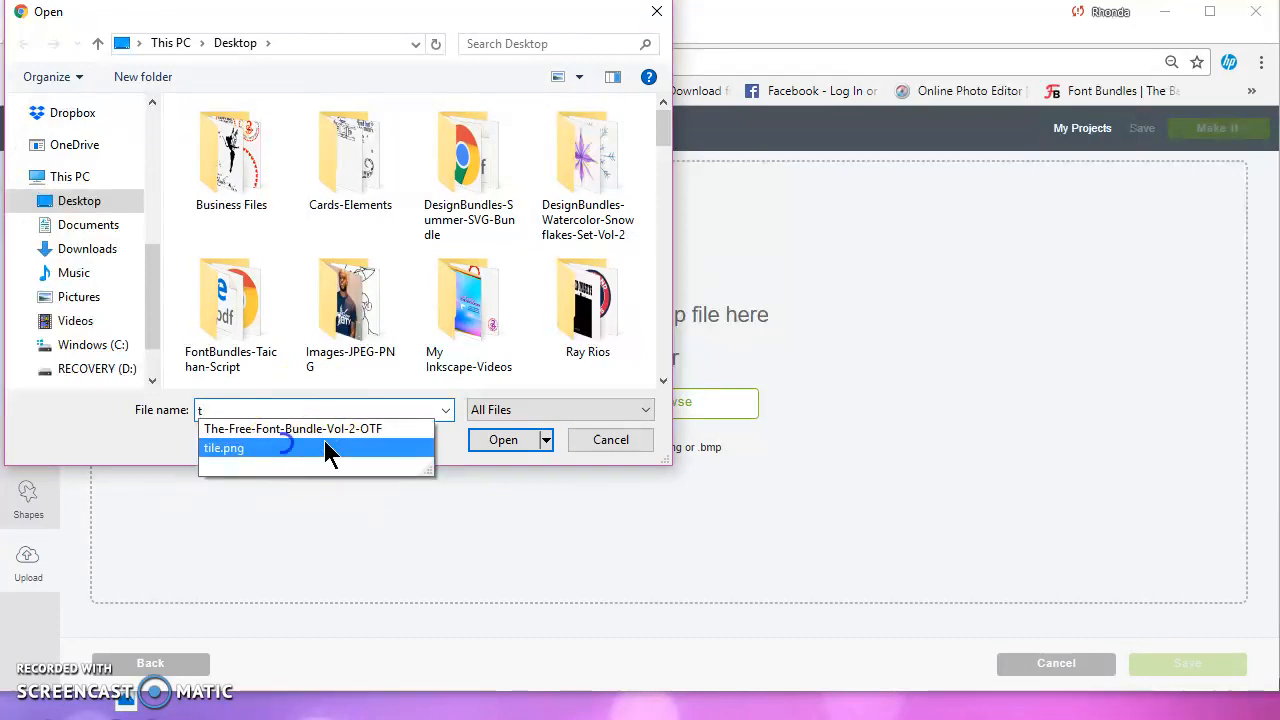
left_click(516, 436)
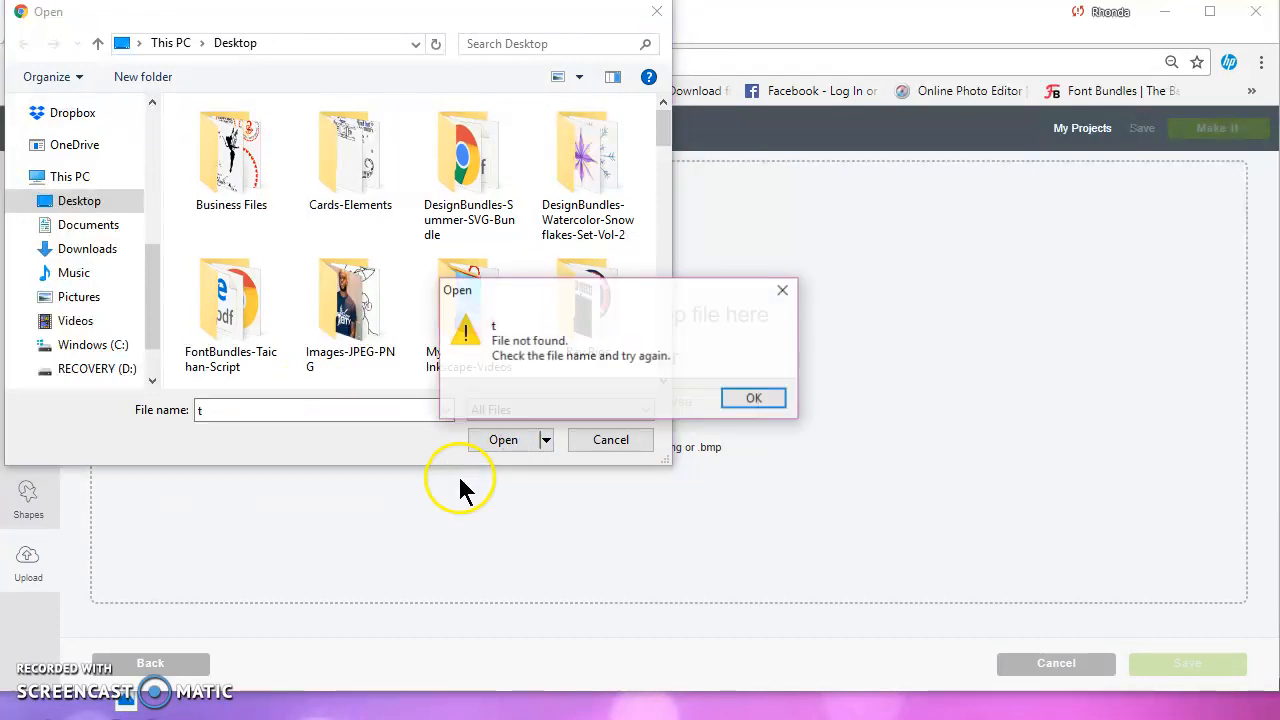
left_click(757, 395)
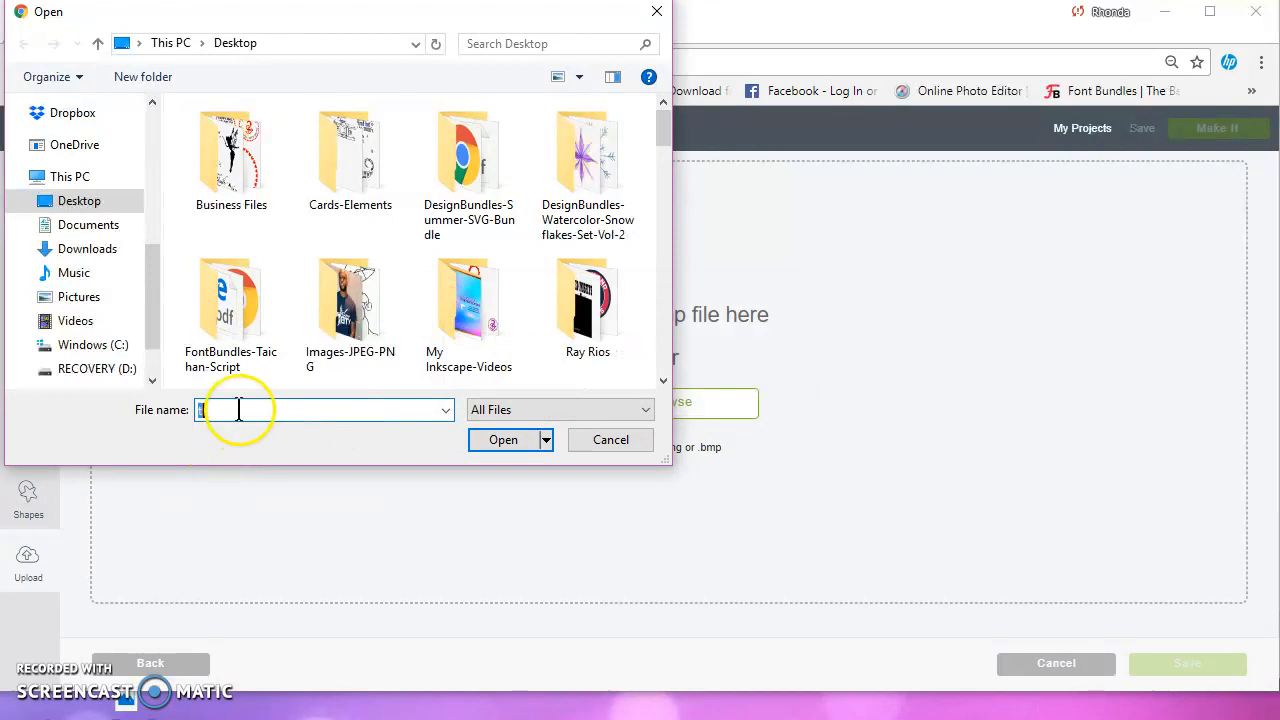
type("i")
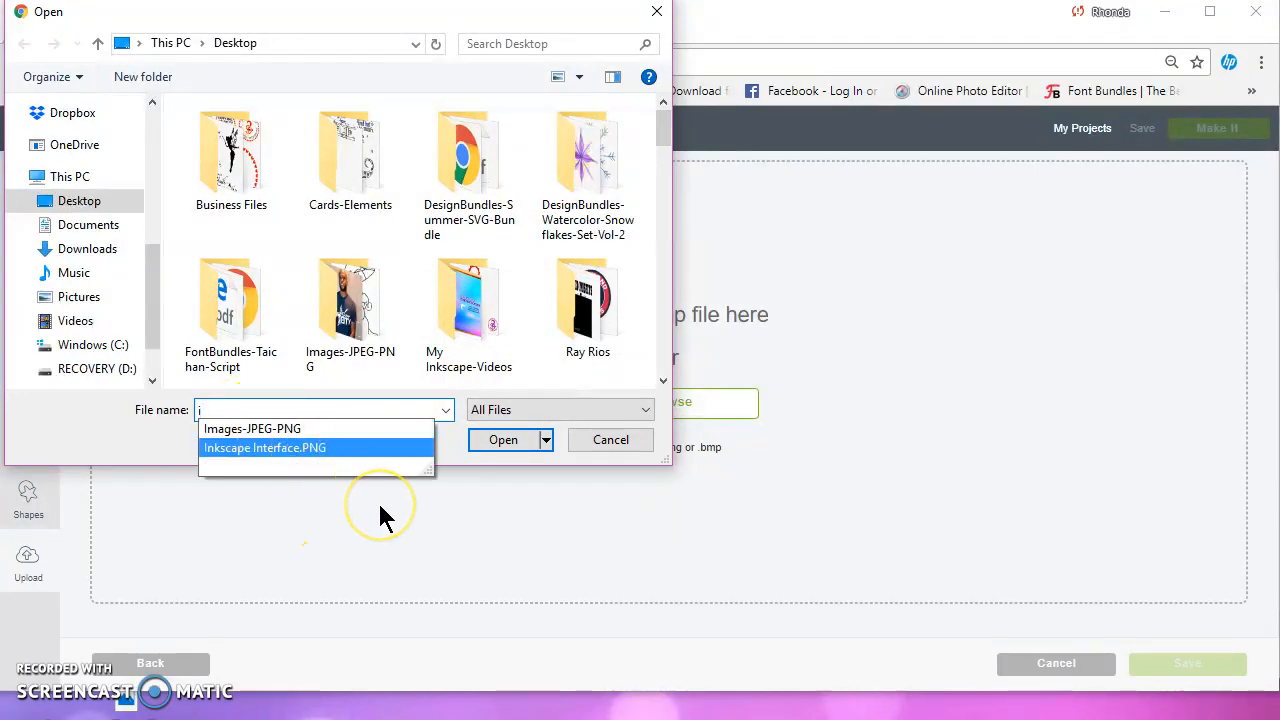
key("BackSpace")
type("ti")
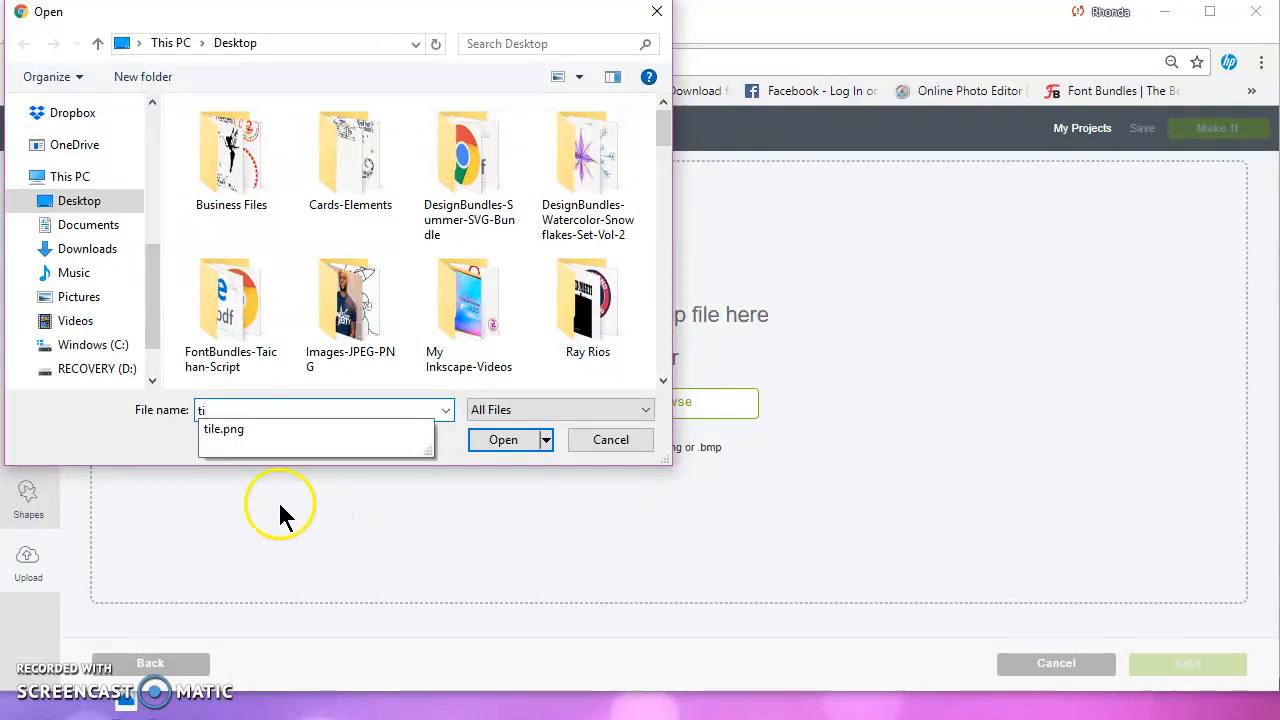
left_click(250, 428)
left_click(504, 440)
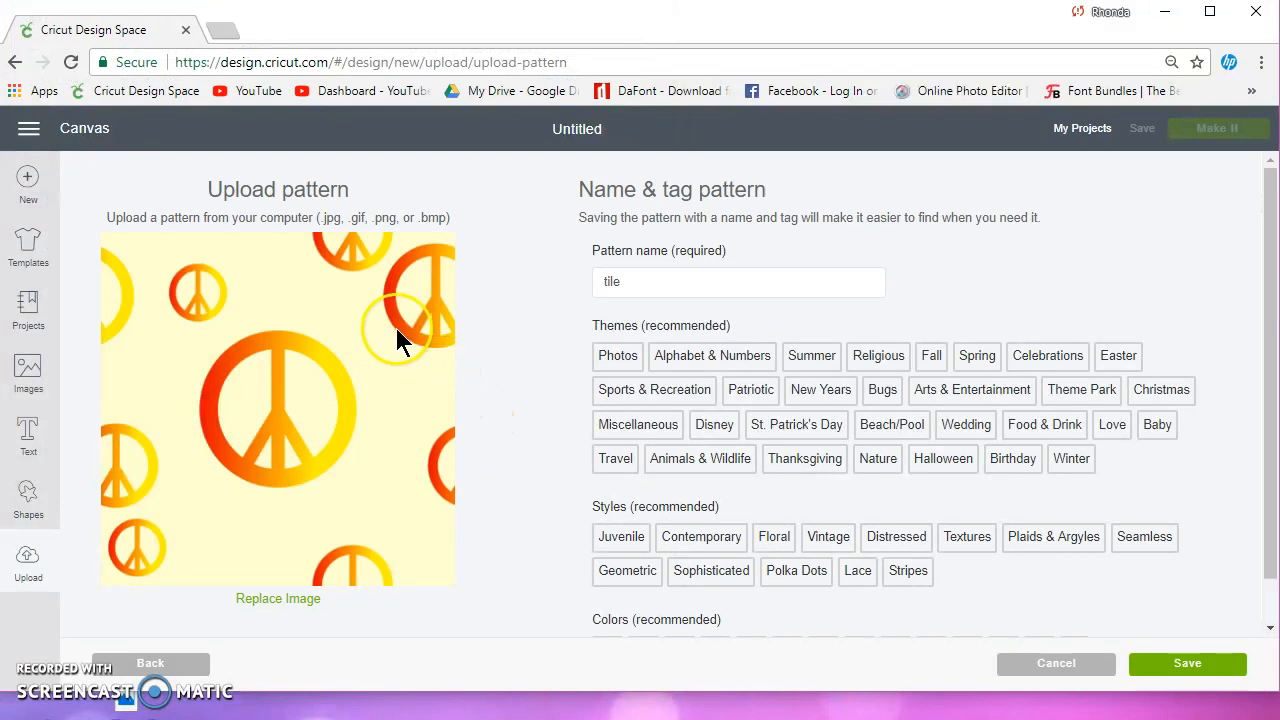
left_click(1187, 663)
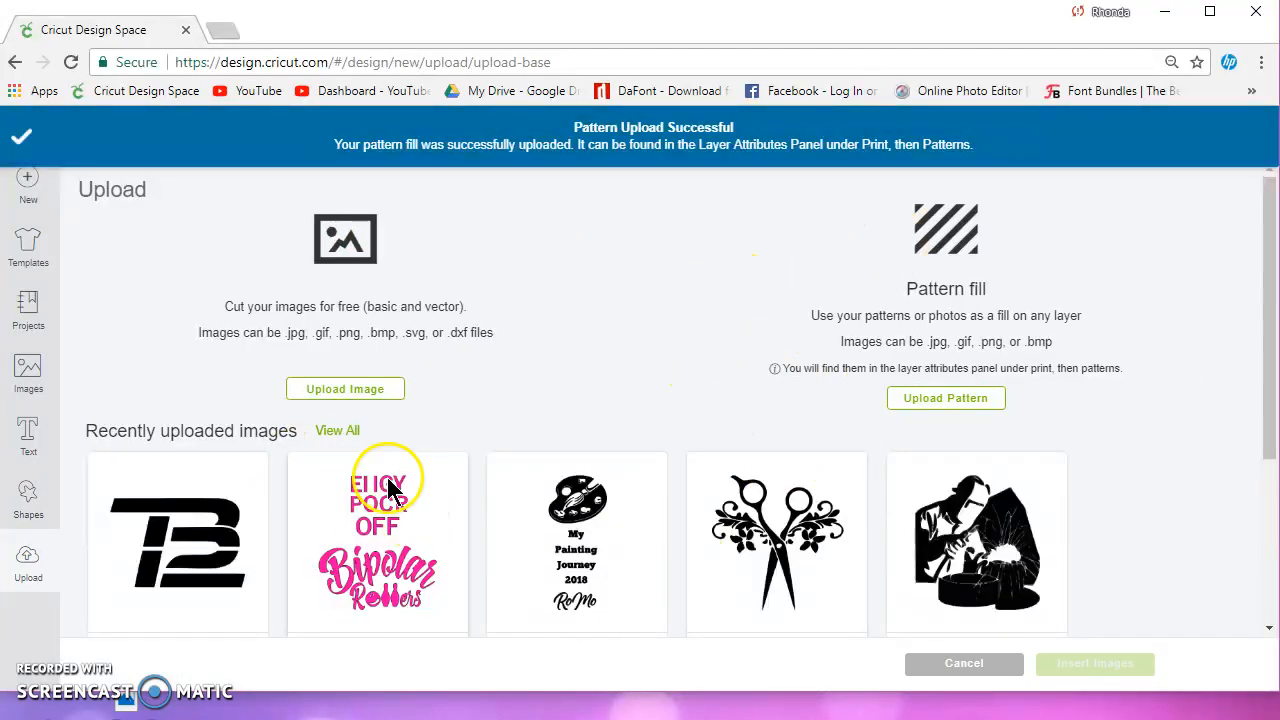
left_click(962, 665)
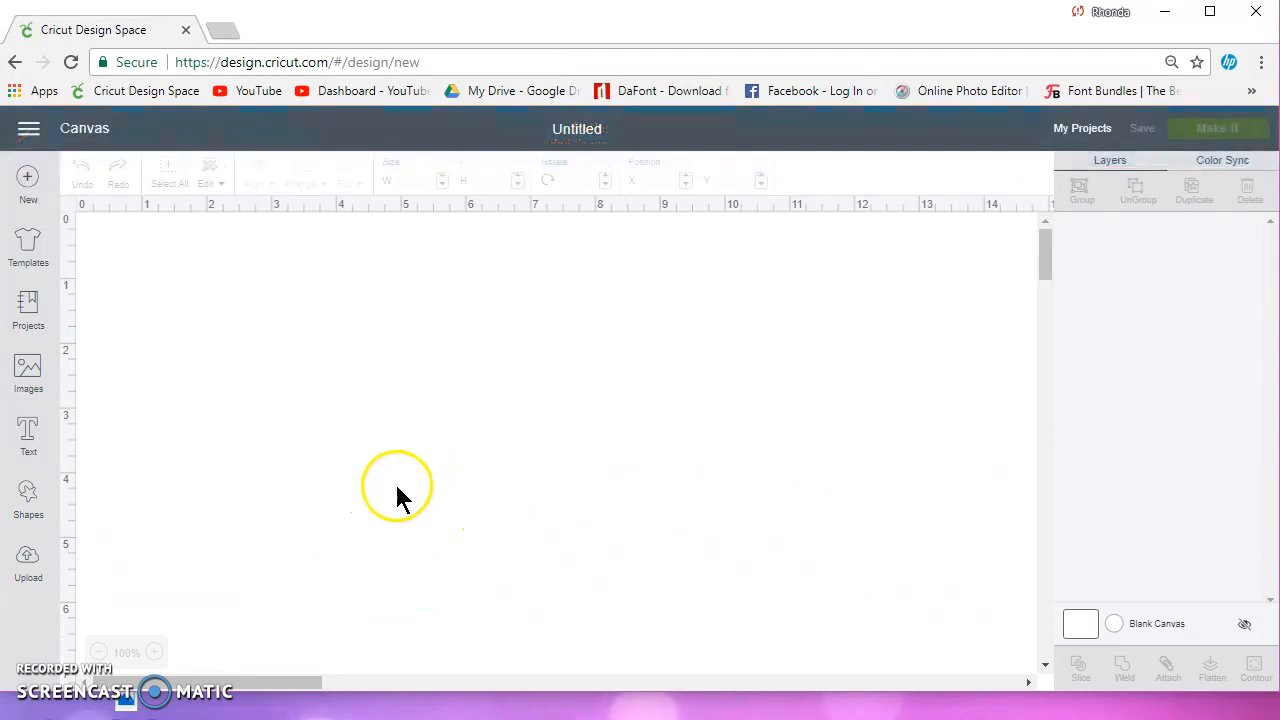
Step: Insert a star shape, enlarge it to about 5.78 by 5.5 inches and place it mid-canvas
left_click(29, 495)
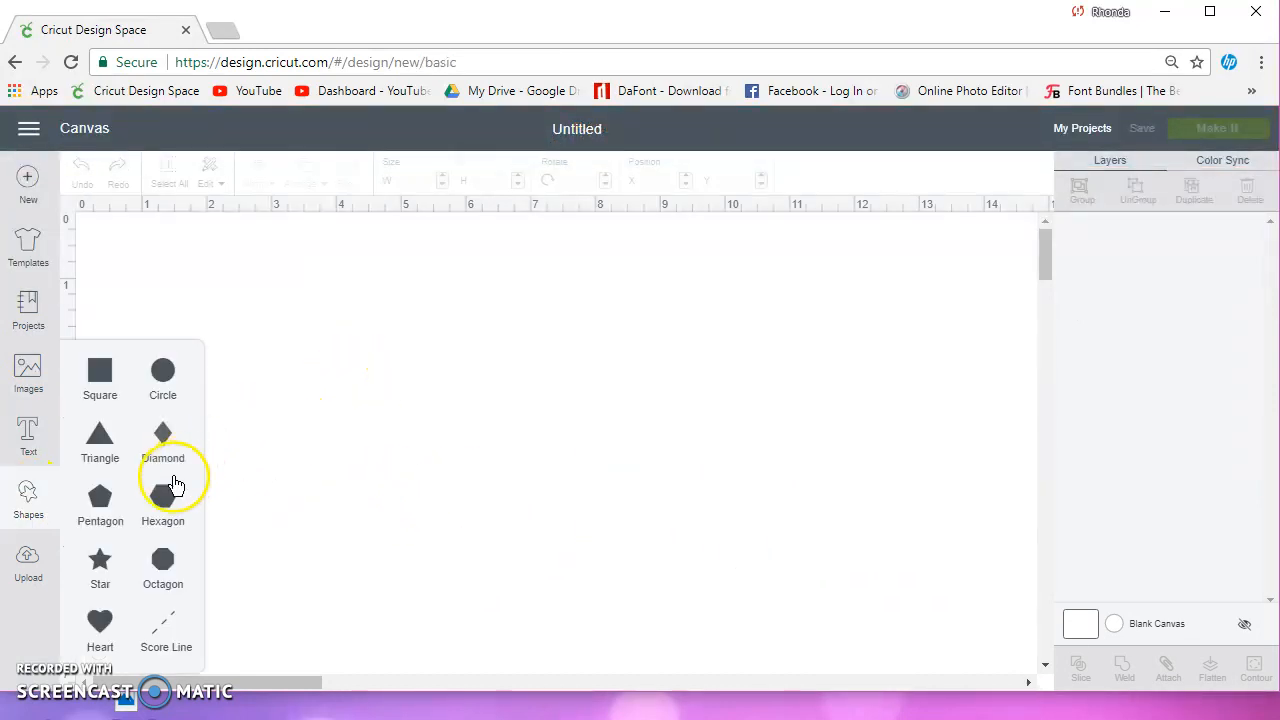
left_click(101, 561)
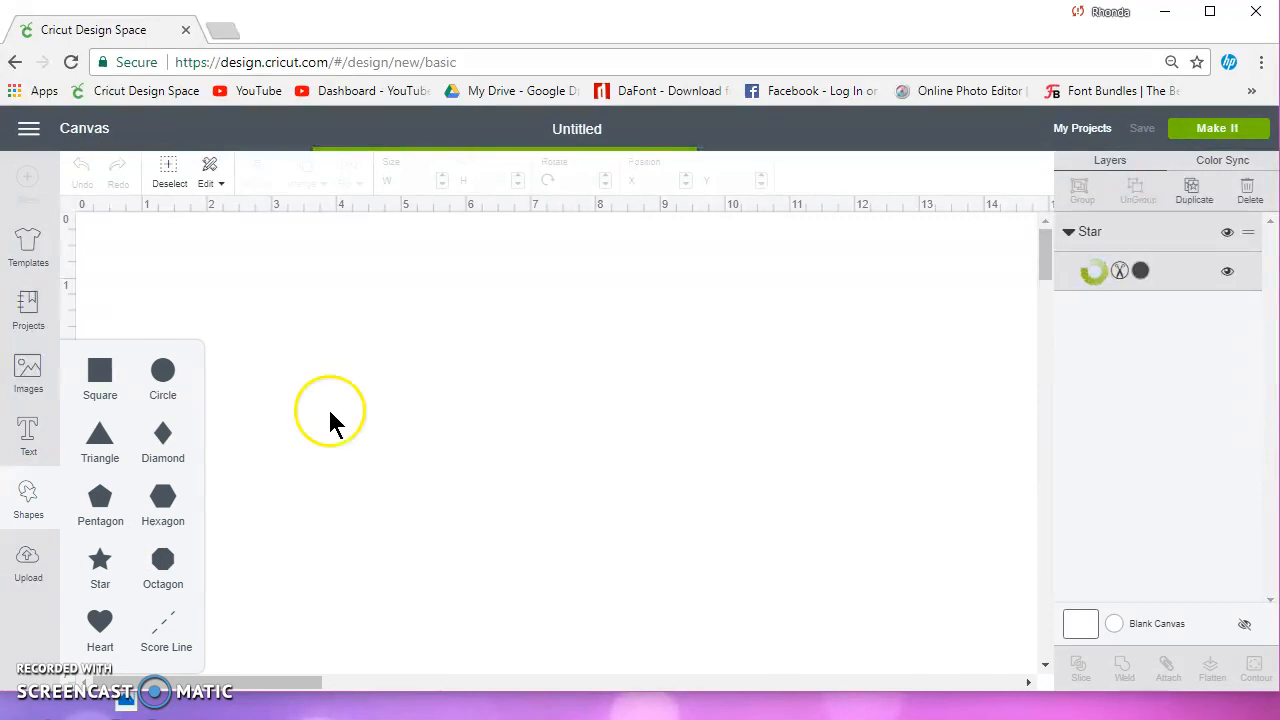
left_click_drag(330, 412, 400, 398)
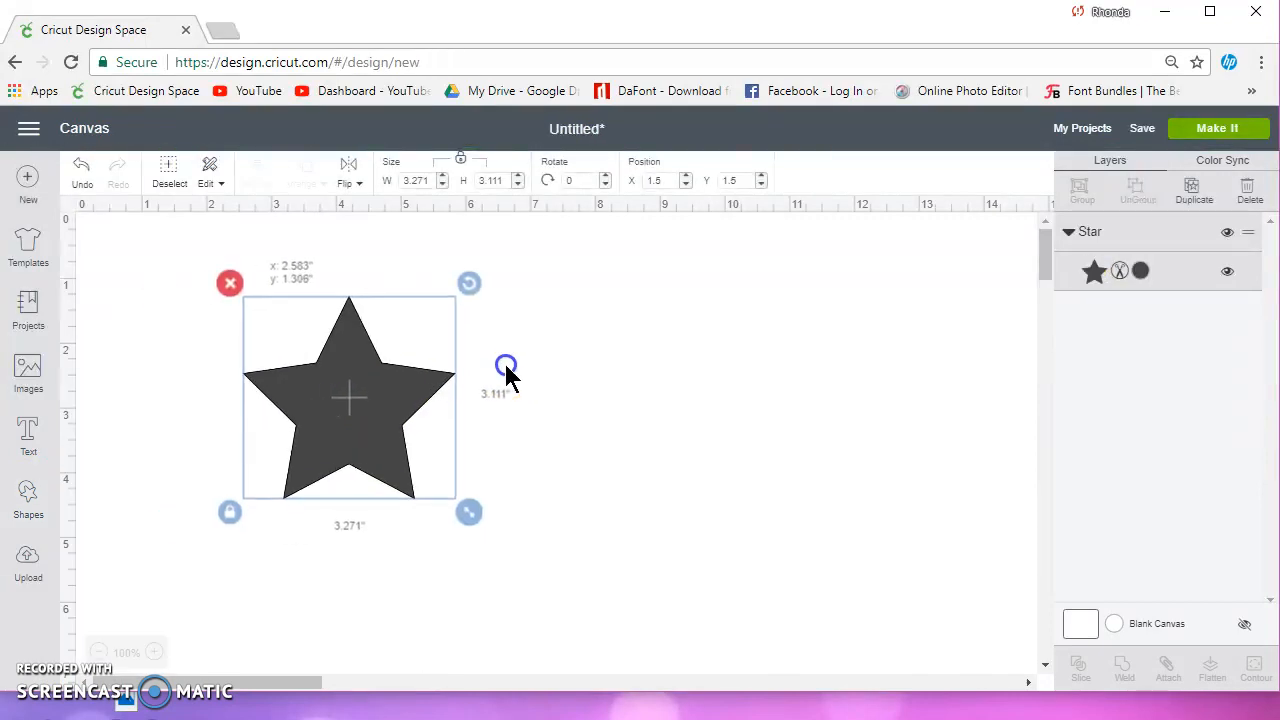
left_click_drag(588, 595, 609, 614)
left_click_drag(514, 471, 616, 422)
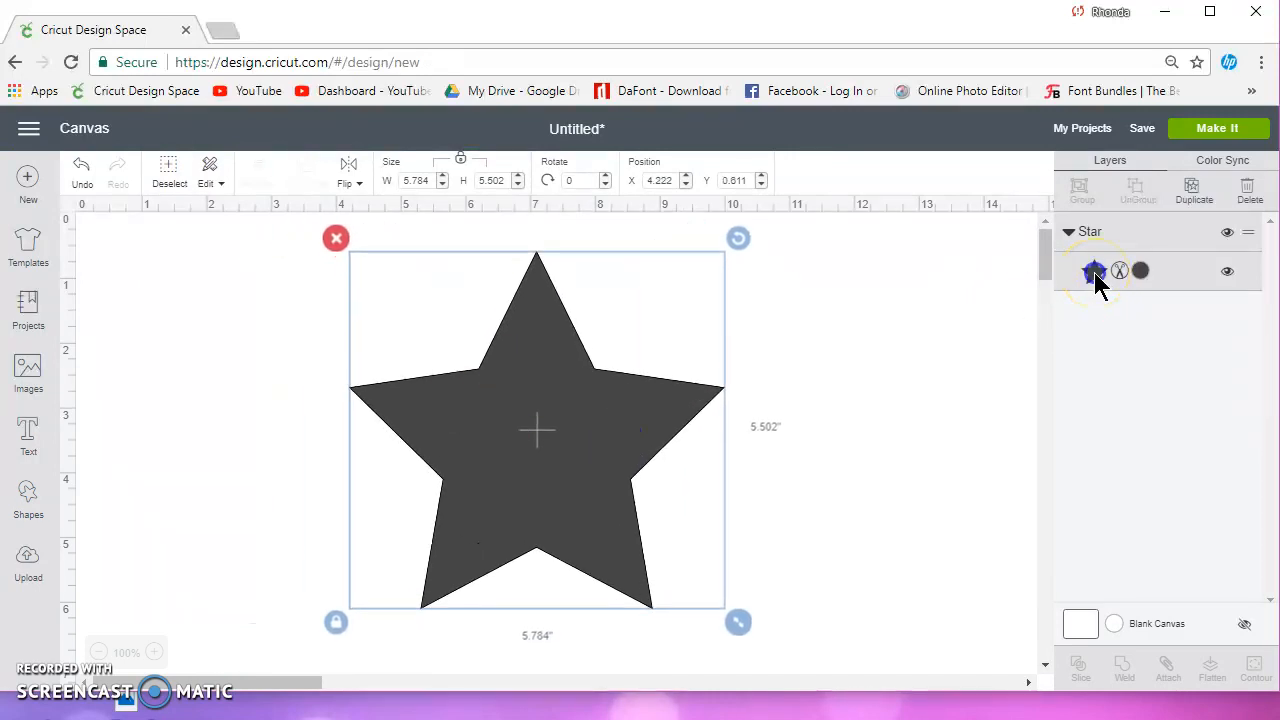
Step: Change the star layer to Print and fill it with the uploaded pale yellow peace sign pattern
left_click(1094, 272)
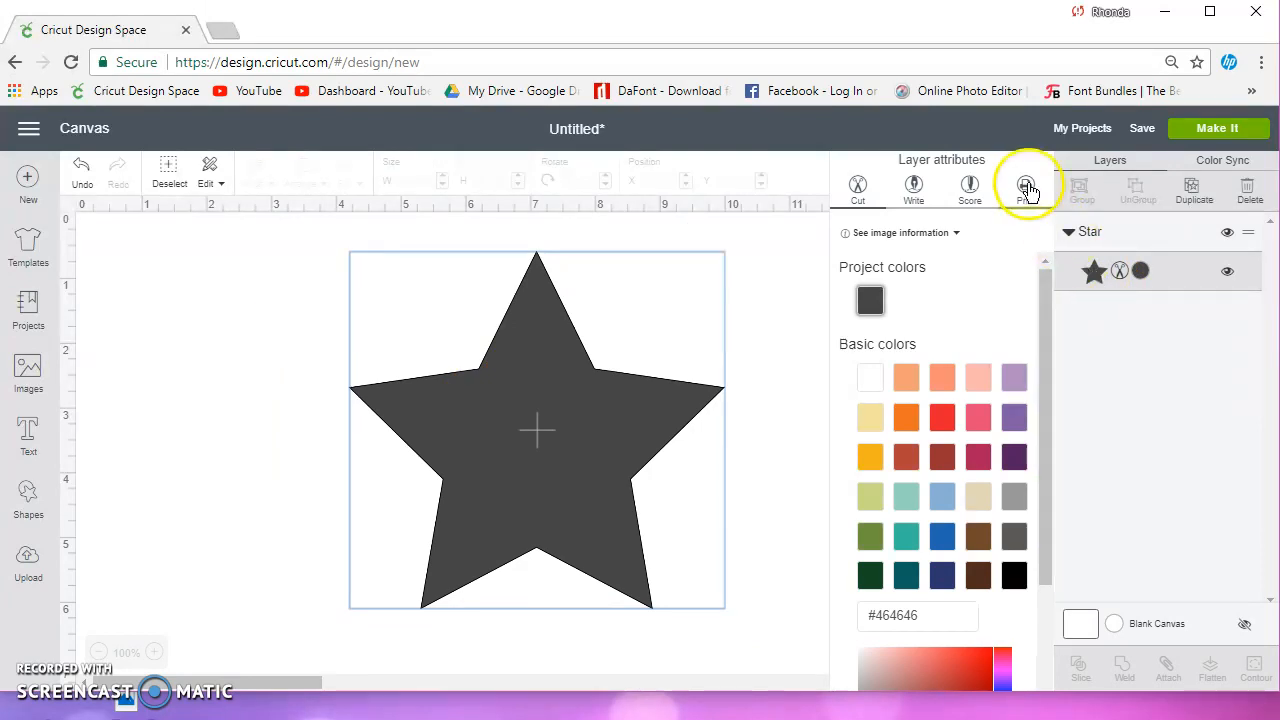
left_click(1026, 188)
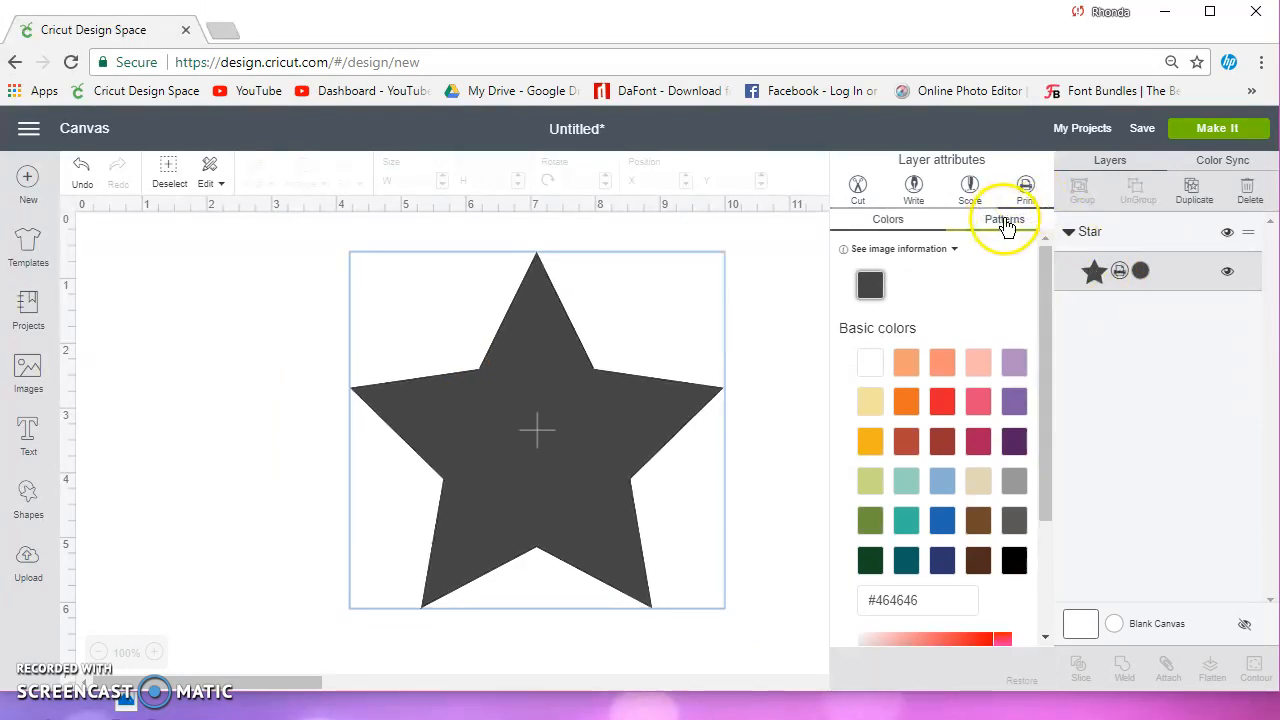
left_click(1006, 222)
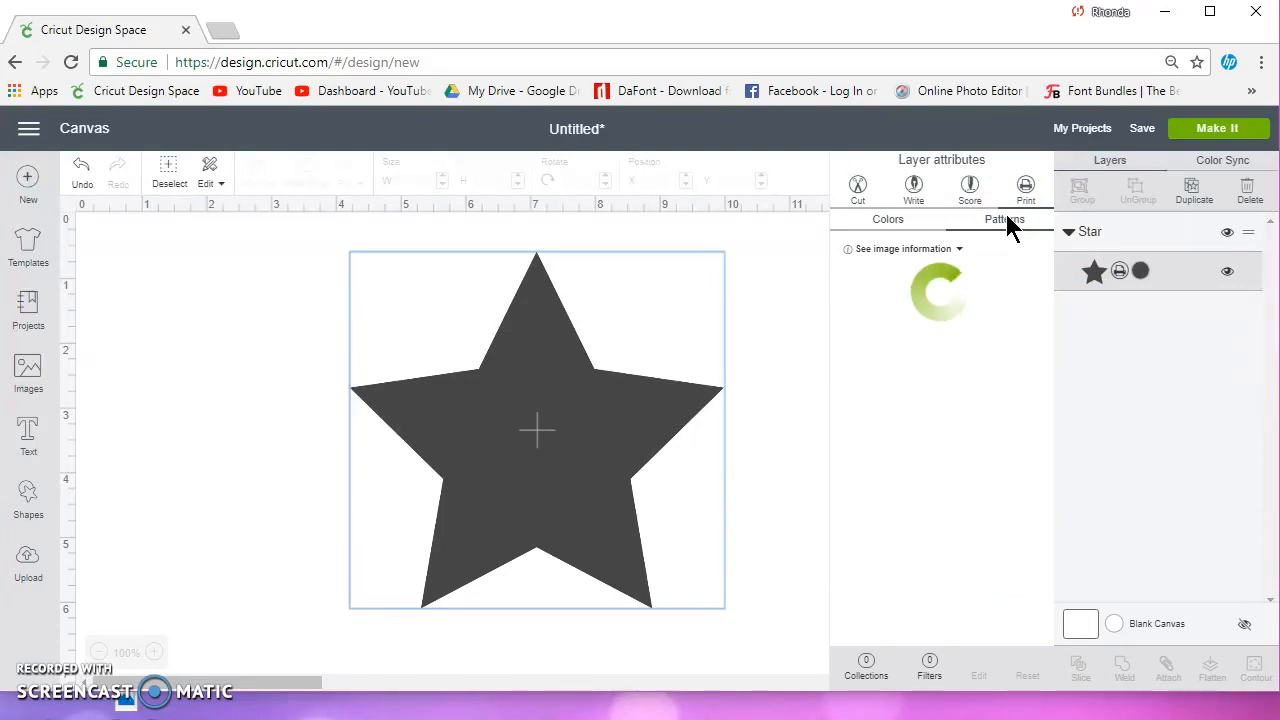
left_click(913, 302)
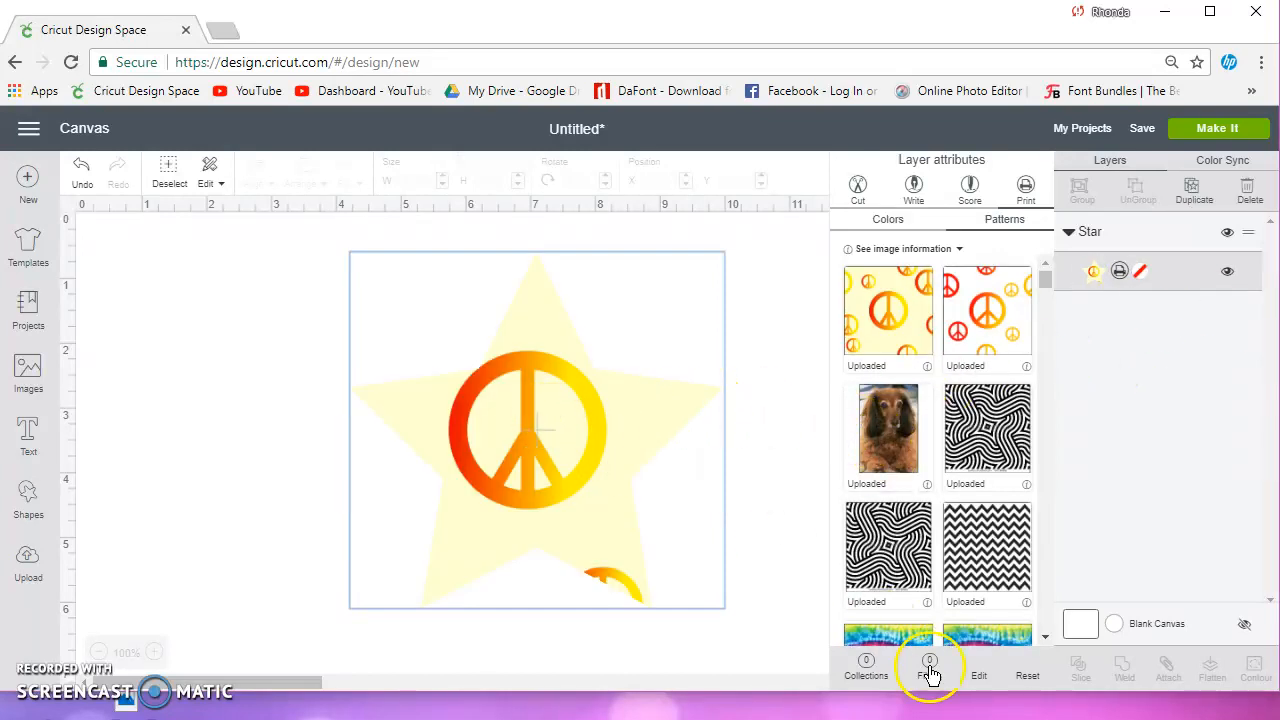
Step: Edit the star's pattern fill, trying a scale of 50 before setting the scale to 40, and close the layer attributes
left_click(979, 676)
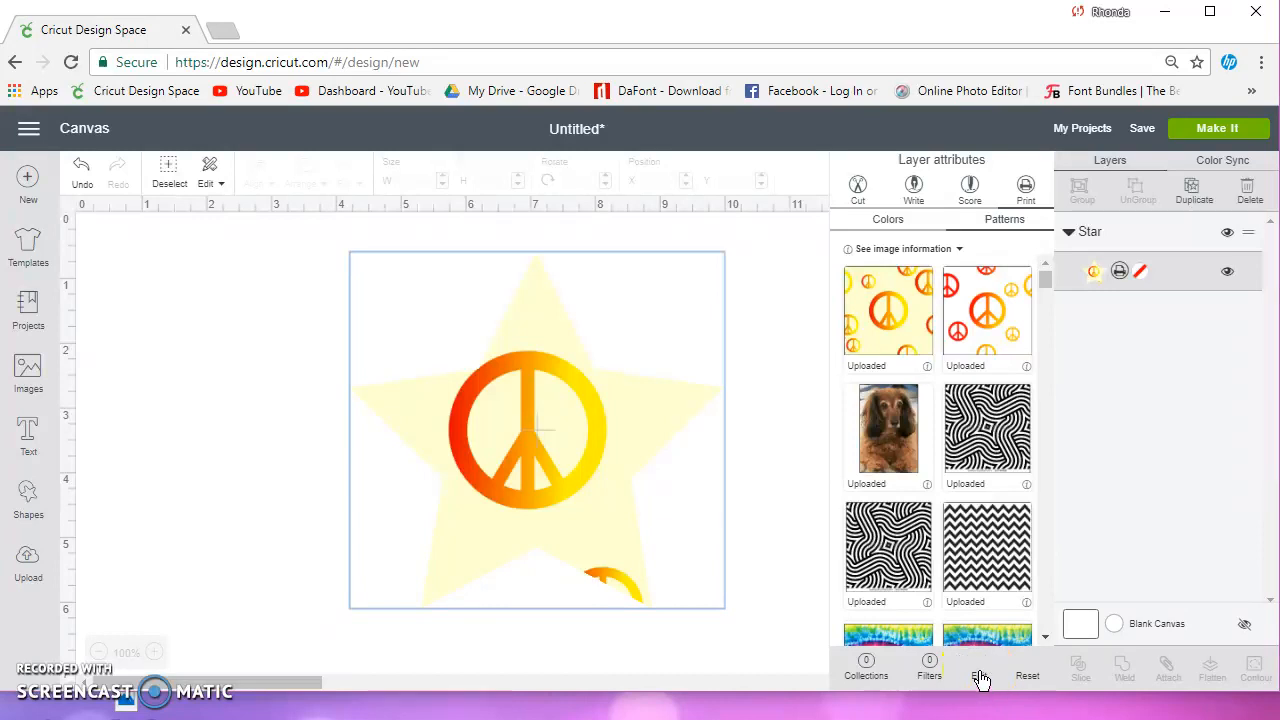
left_click(979, 677)
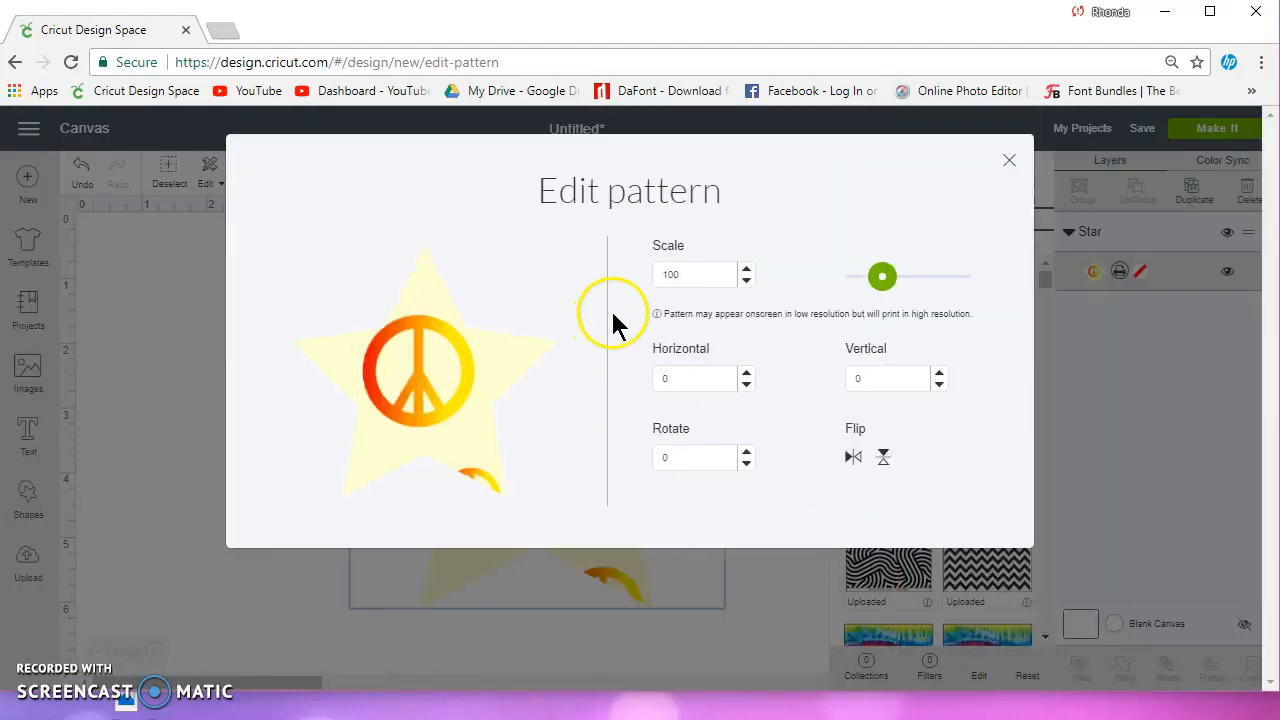
left_click_drag(697, 277, 633, 285)
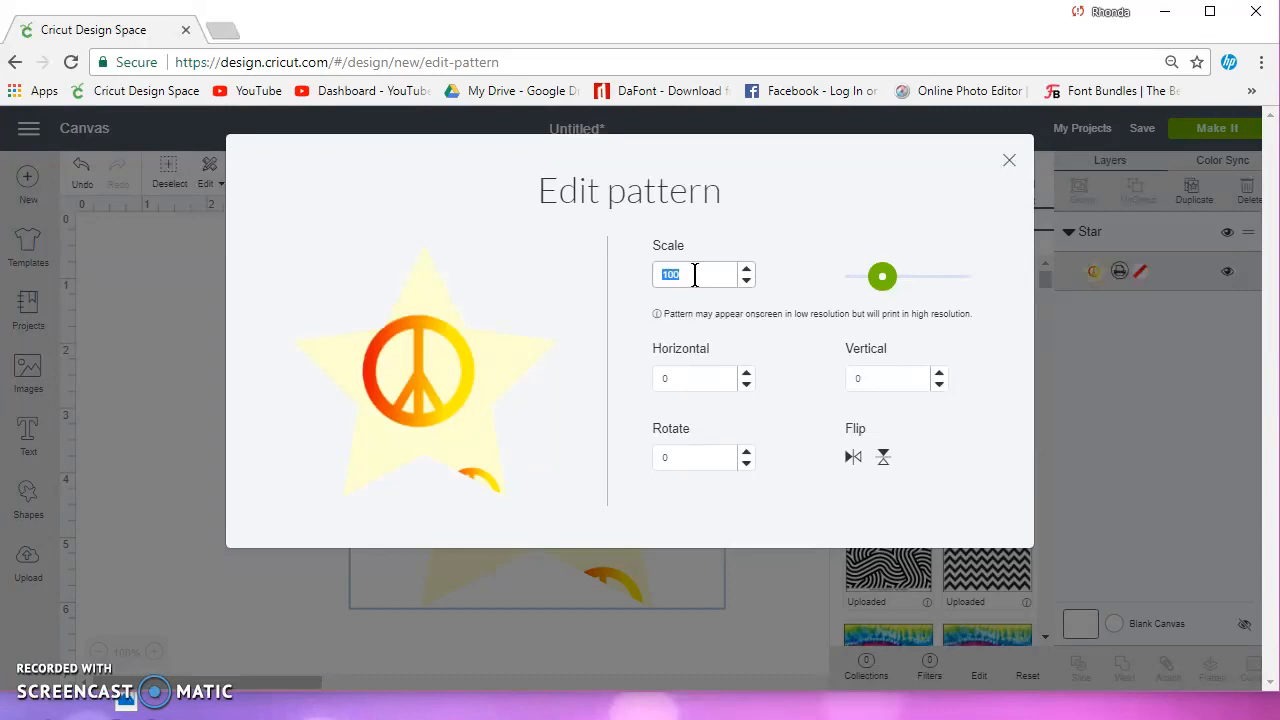
type("50")
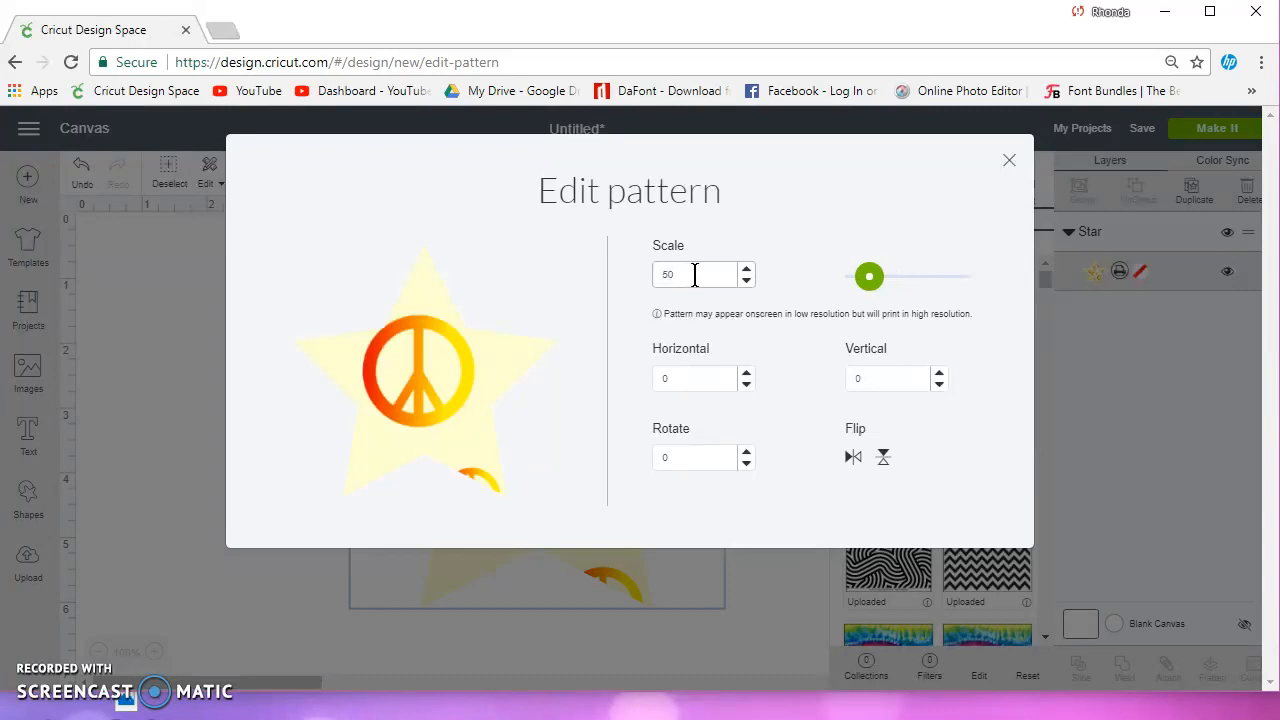
left_click(680, 350)
left_click(474, 367)
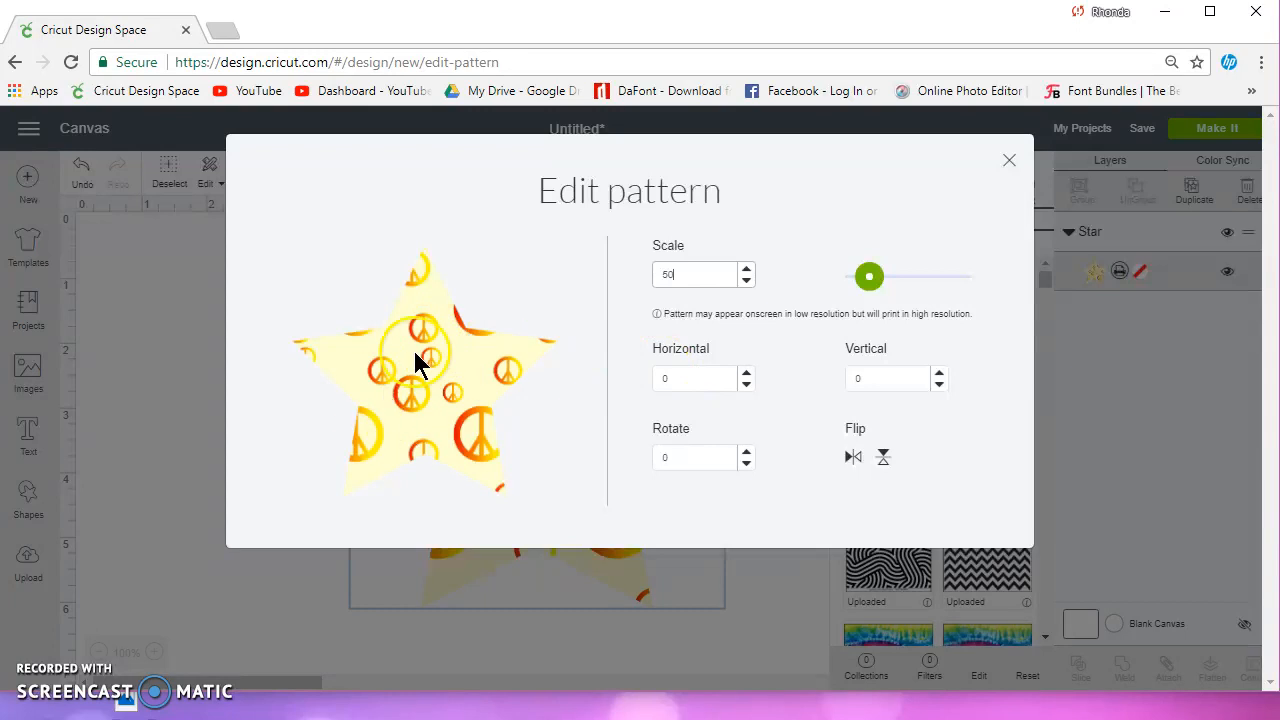
left_click_drag(700, 276, 648, 276)
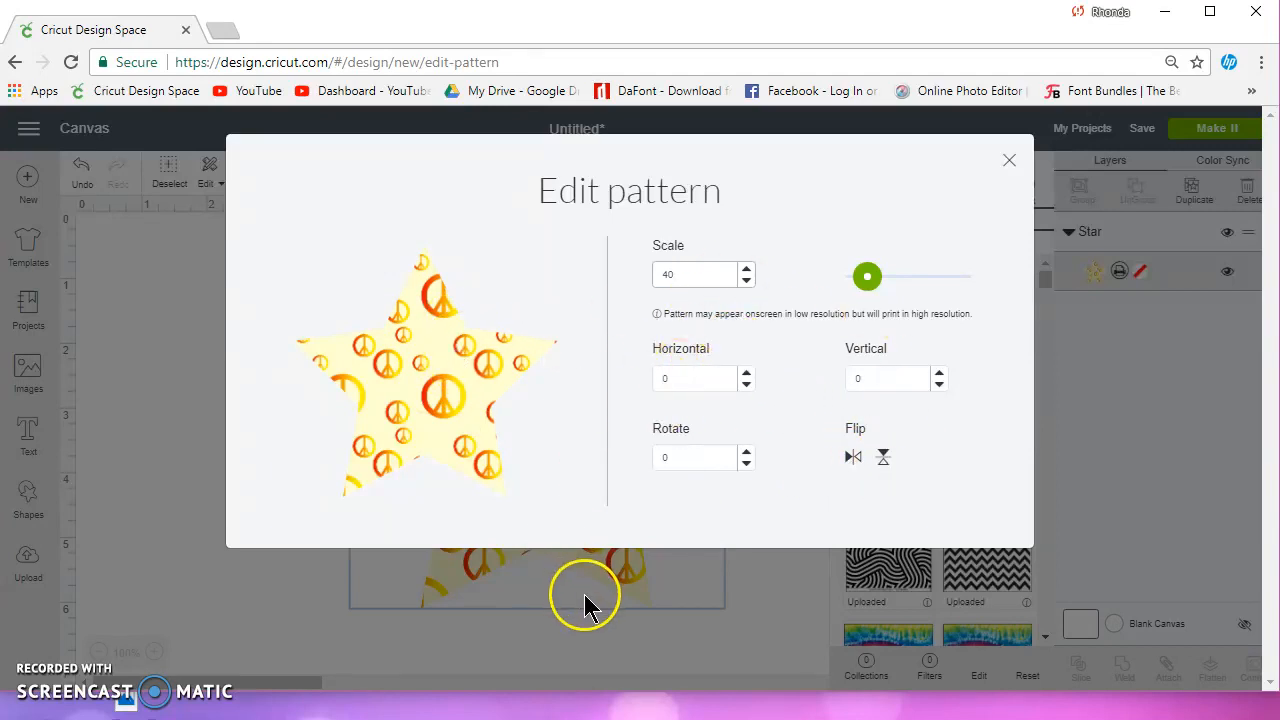
left_click(655, 617)
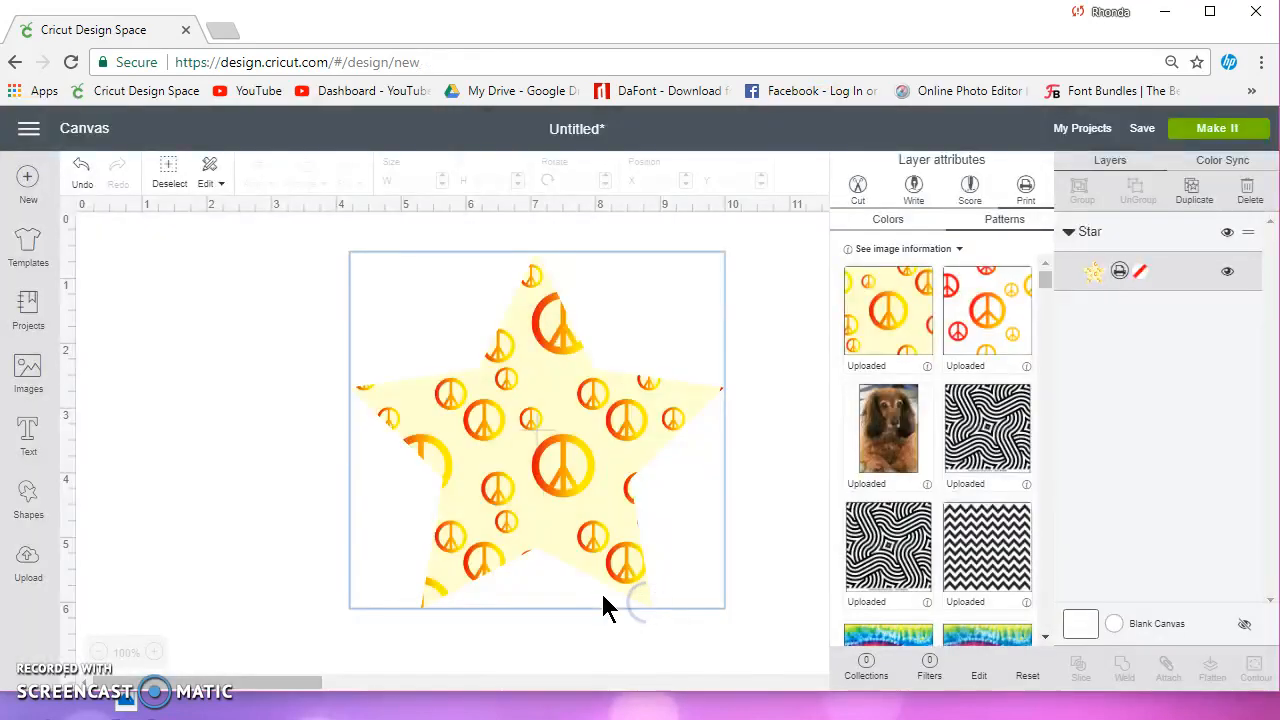
left_click(600, 445)
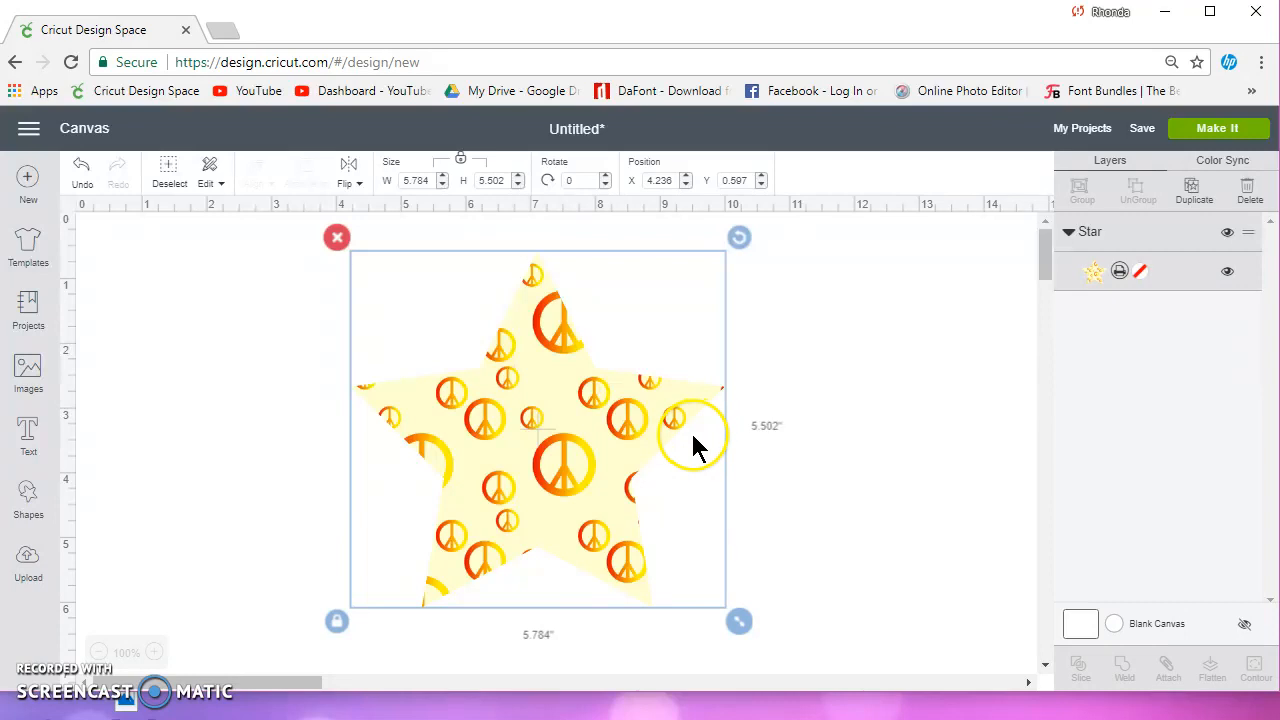
Step: Scale the patterned star down proportionally to about 2.87 by 2.73 inches
left_click(1215, 128)
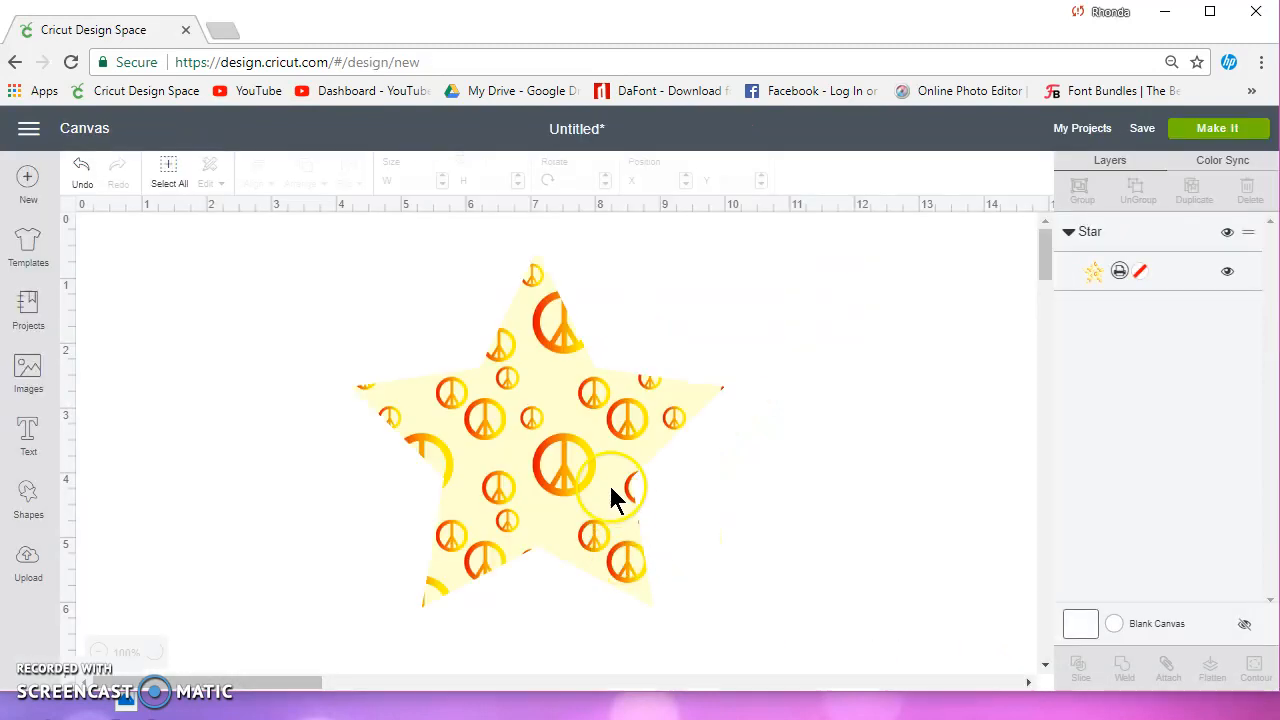
left_click(710, 612)
left_click_drag(743, 617, 550, 441)
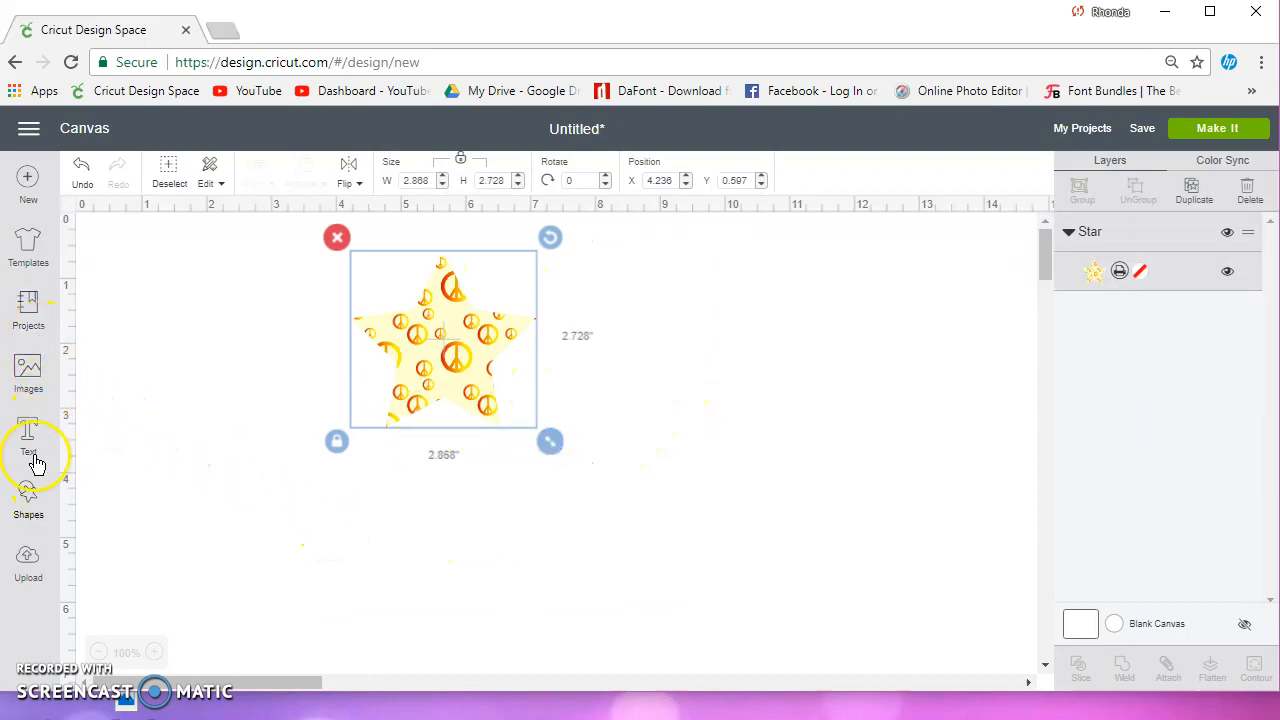
Step: Insert a square shape and place it beside the star, at about X 8.39 and Y 1.19 inches
left_click(28, 494)
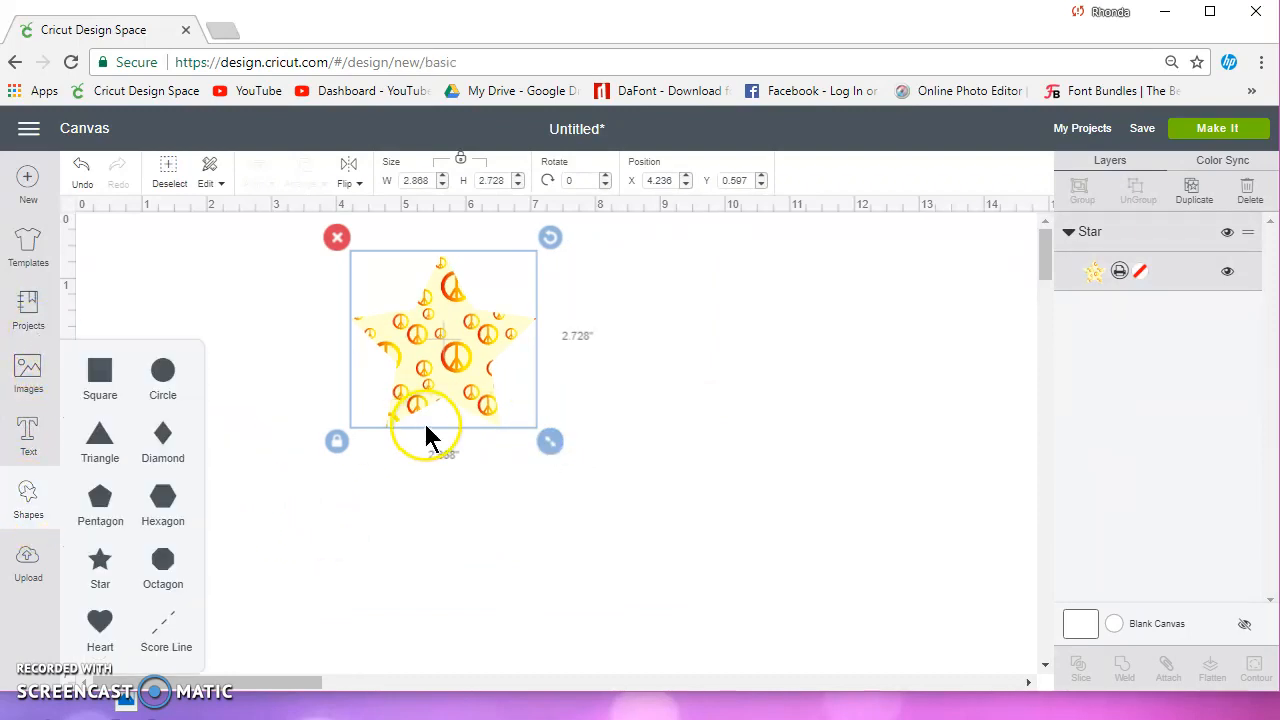
left_click(96, 374)
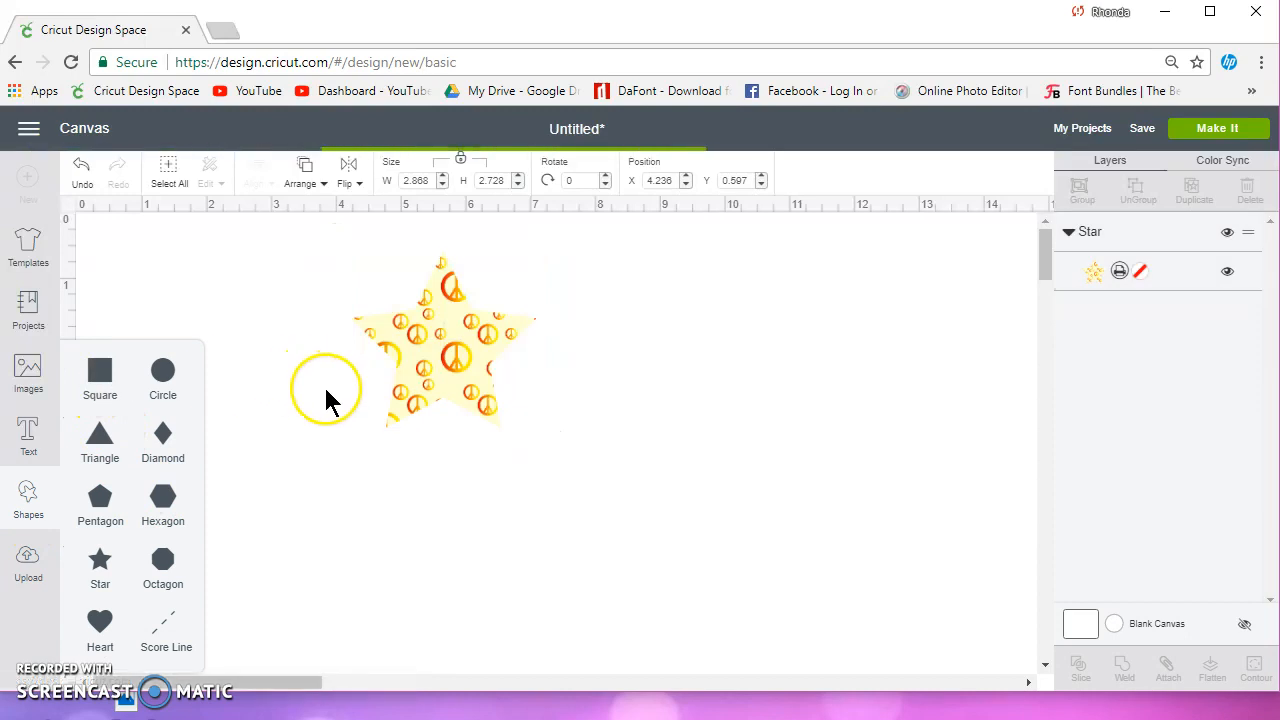
left_click_drag(286, 392, 741, 337)
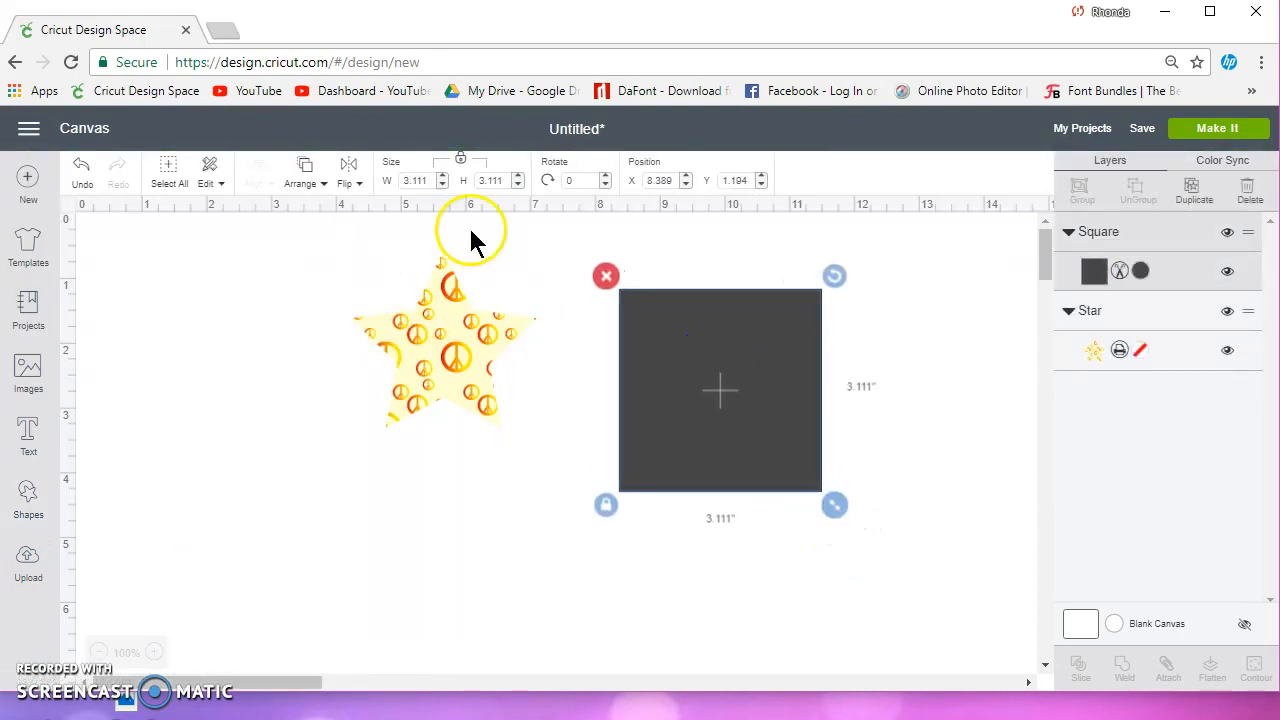
Step: Unlock the square's proportions and resize it, trying 8.5 by 11 inches before setting 6.25 inches wide by 9.75 inches high
left_click(459, 158)
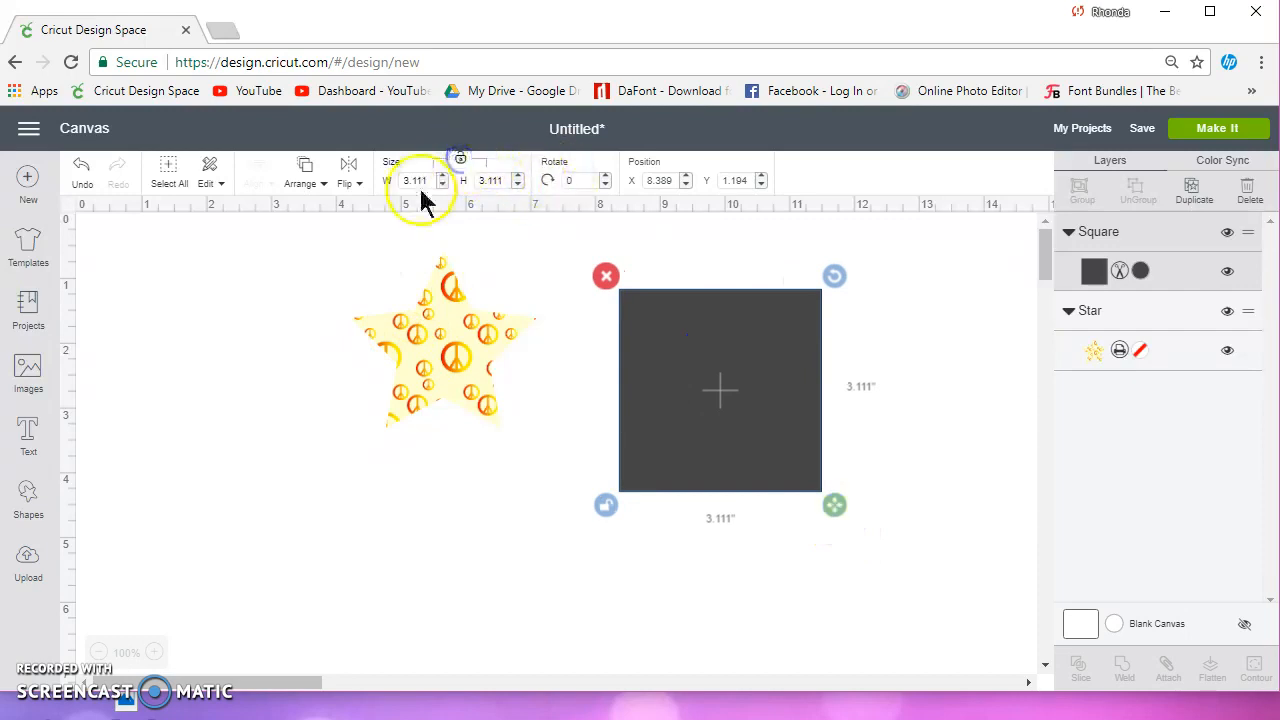
left_click_drag(430, 181, 397, 182)
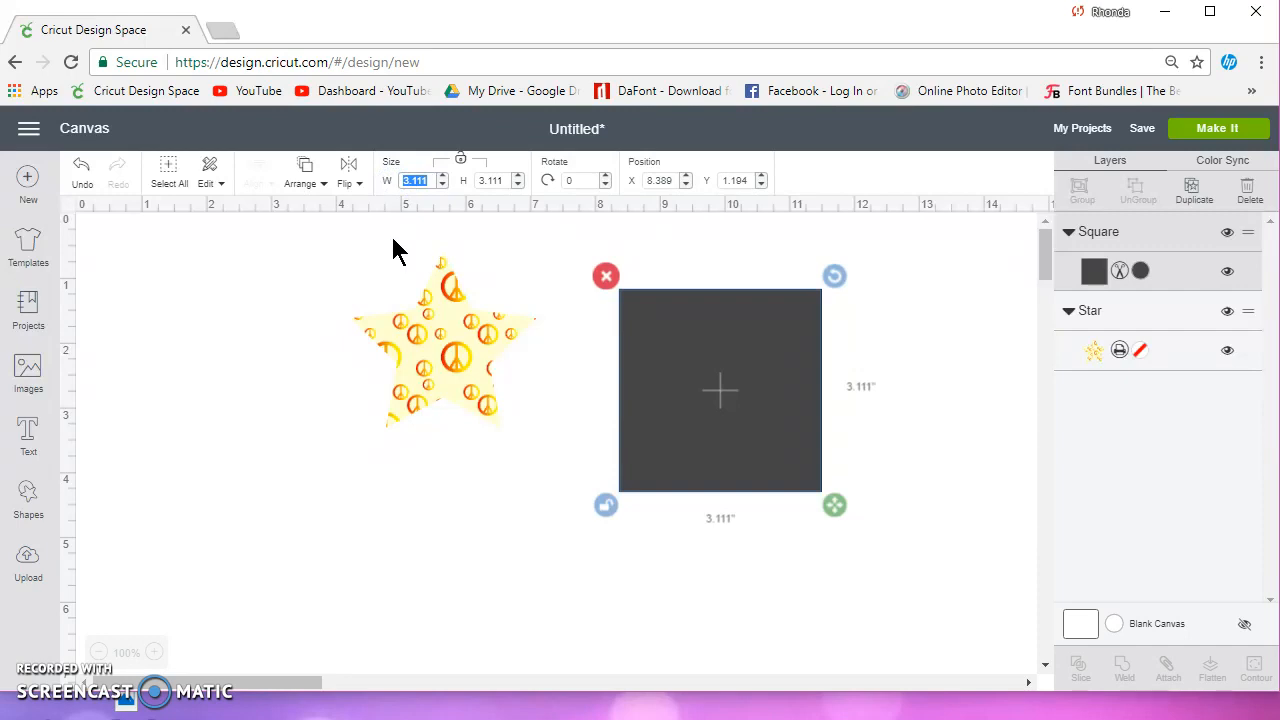
type("8.5")
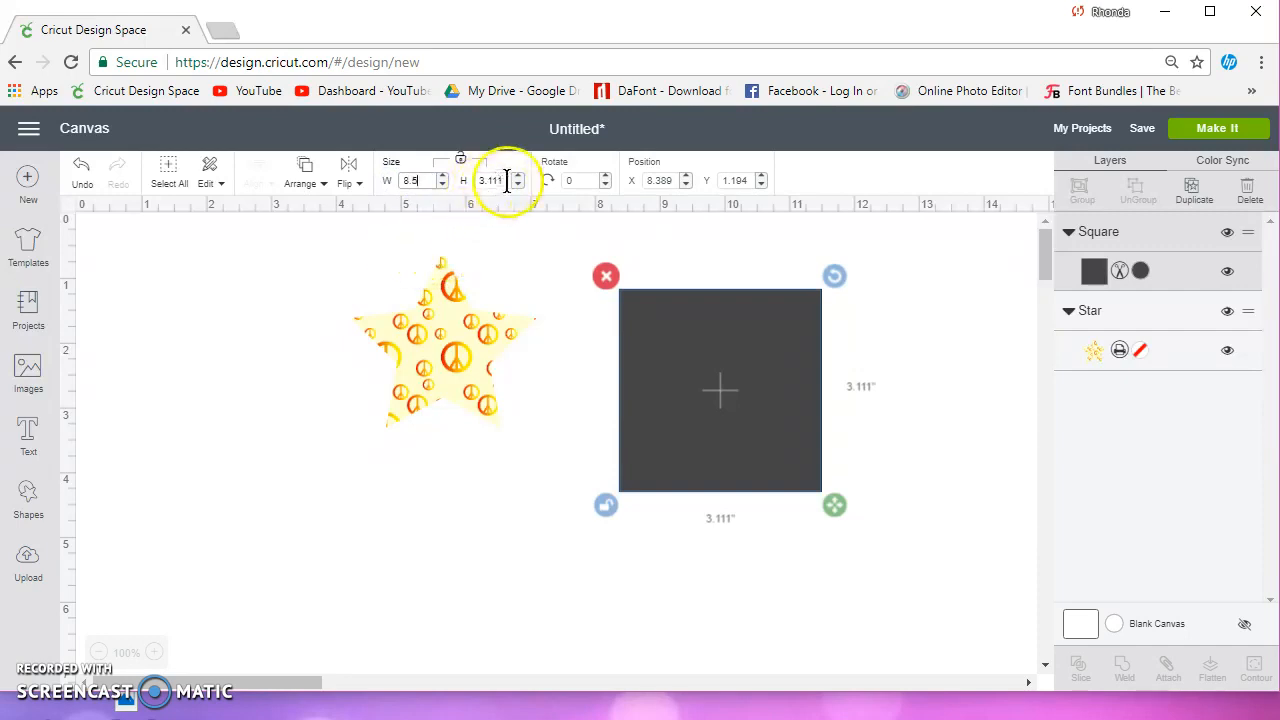
left_click_drag(506, 181, 465, 187)
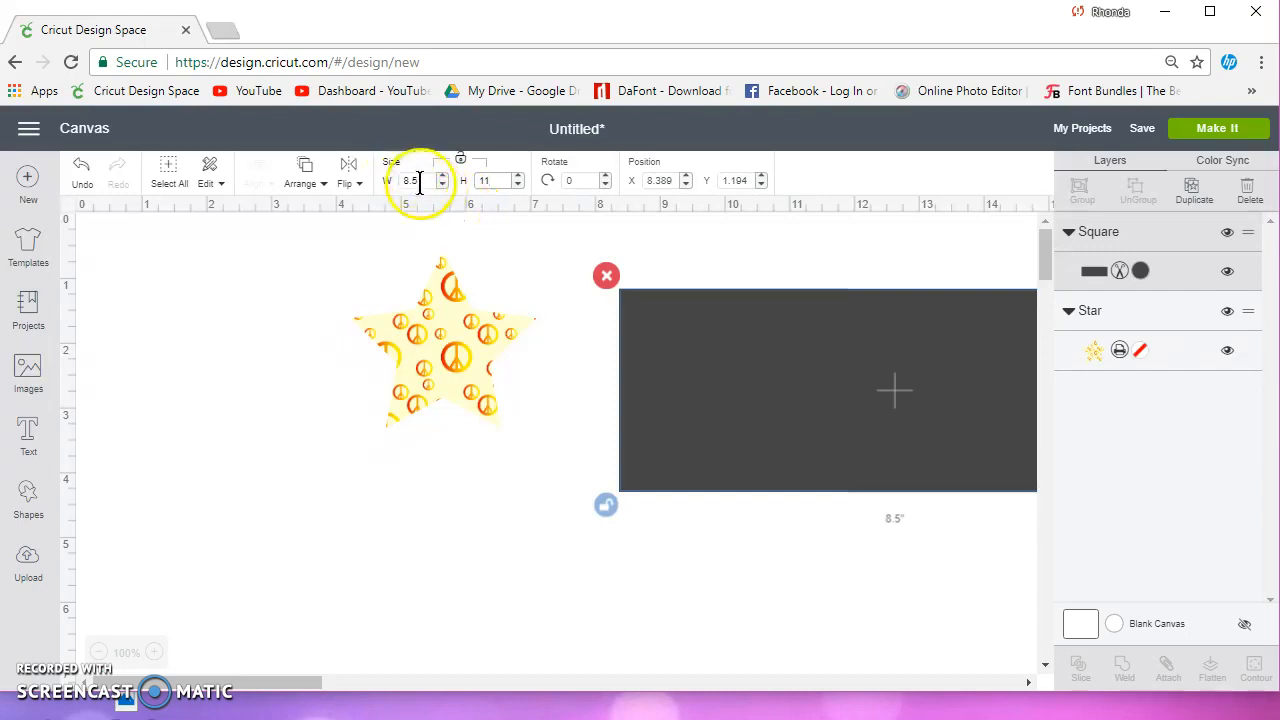
left_click(422, 181)
left_click_drag(422, 181, 386, 178)
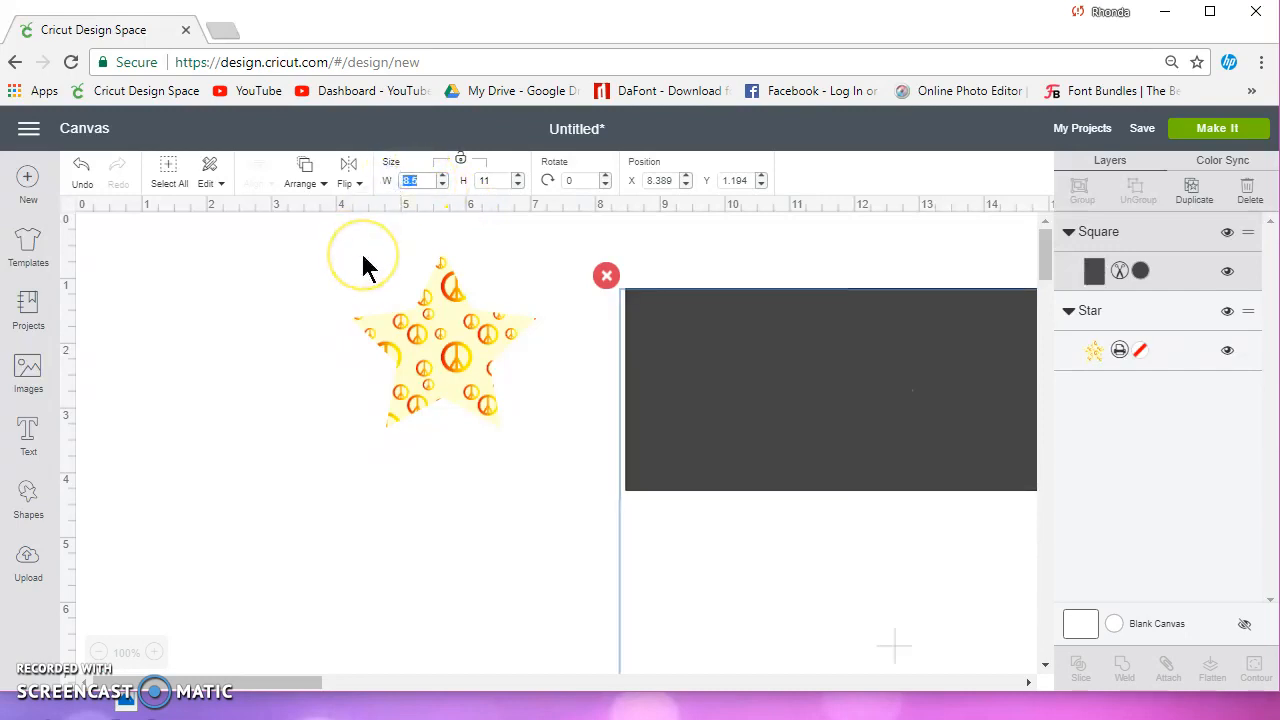
type("6")
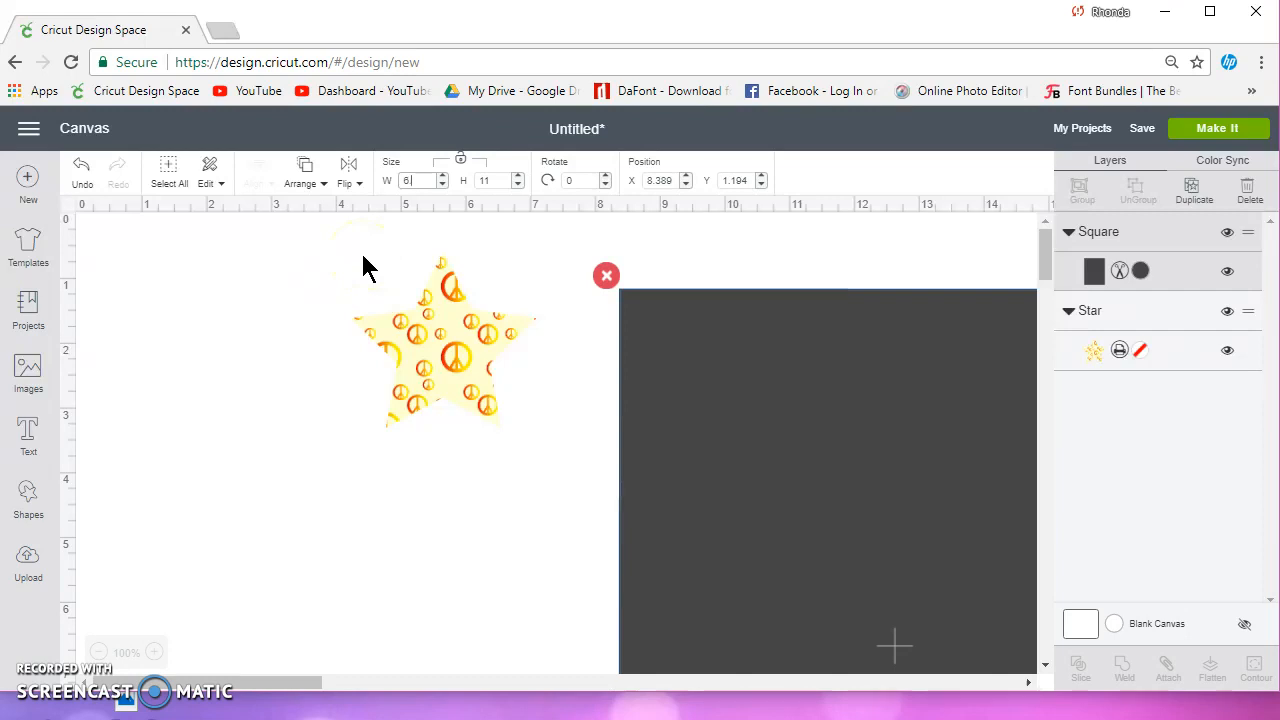
type(".25")
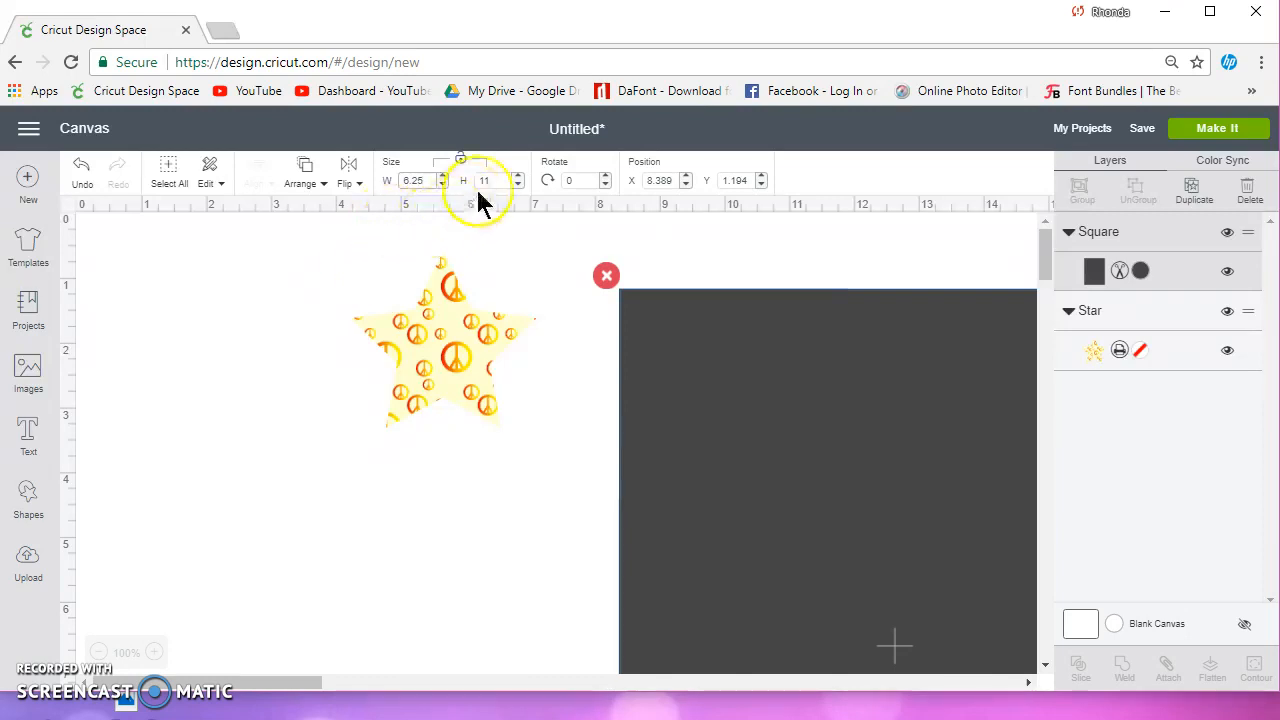
left_click_drag(490, 181, 460, 183)
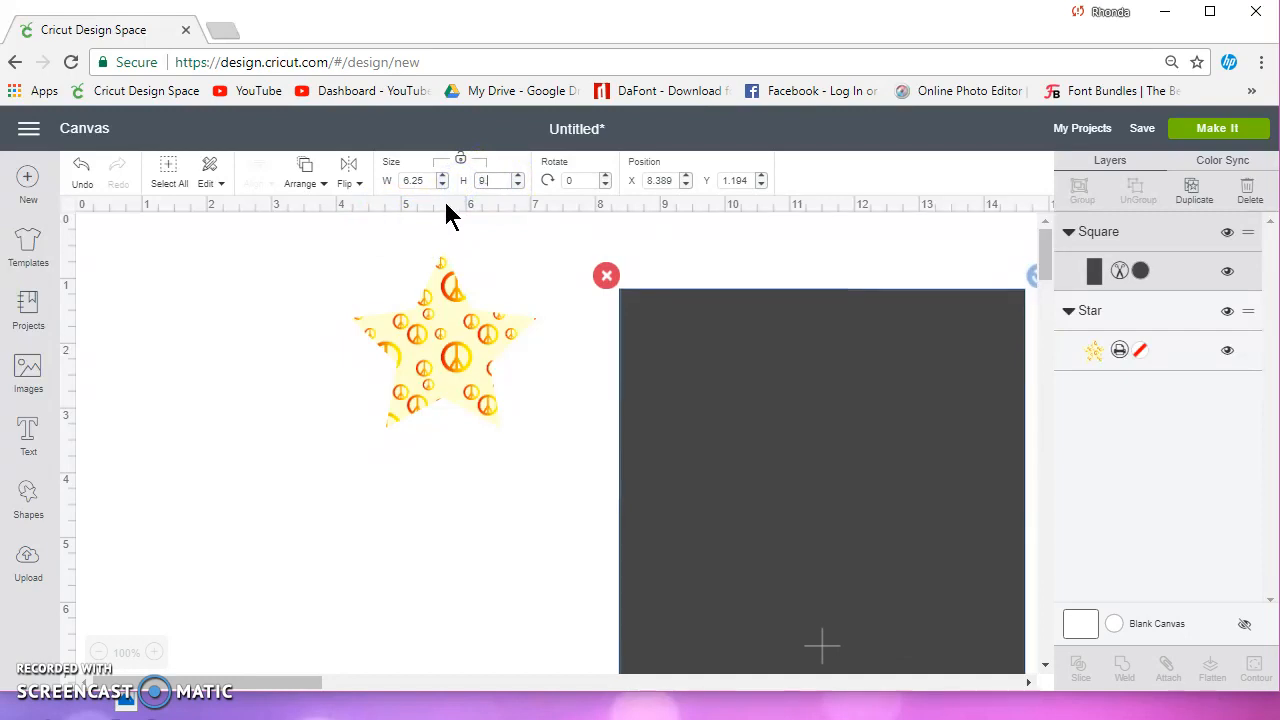
type("9.75")
left_click(436, 232)
scroll(780, 405, "down", 3)
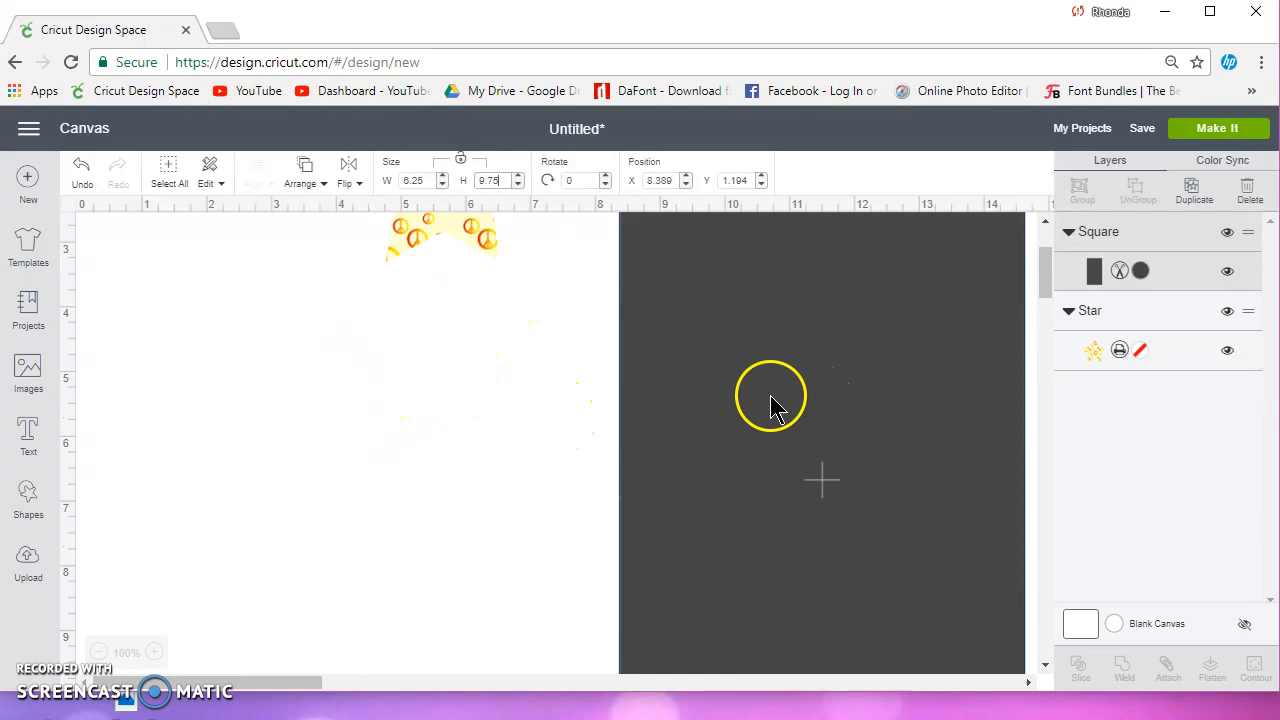
Step: Send the resized rectangle behind the star and place the star in the rectangle's upper-left corner
left_click(98, 652)
left_click(334, 326)
left_click_drag(250, 269, 400, 306)
left_click(500, 487)
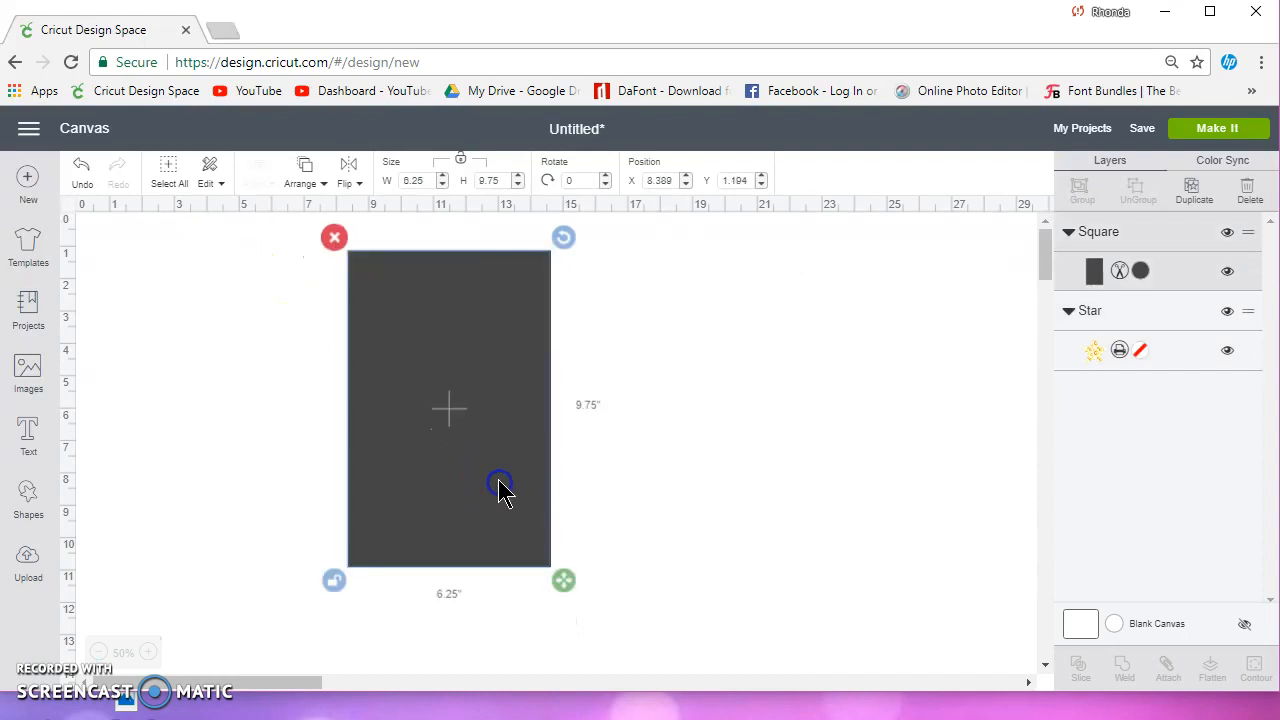
left_click(304, 183)
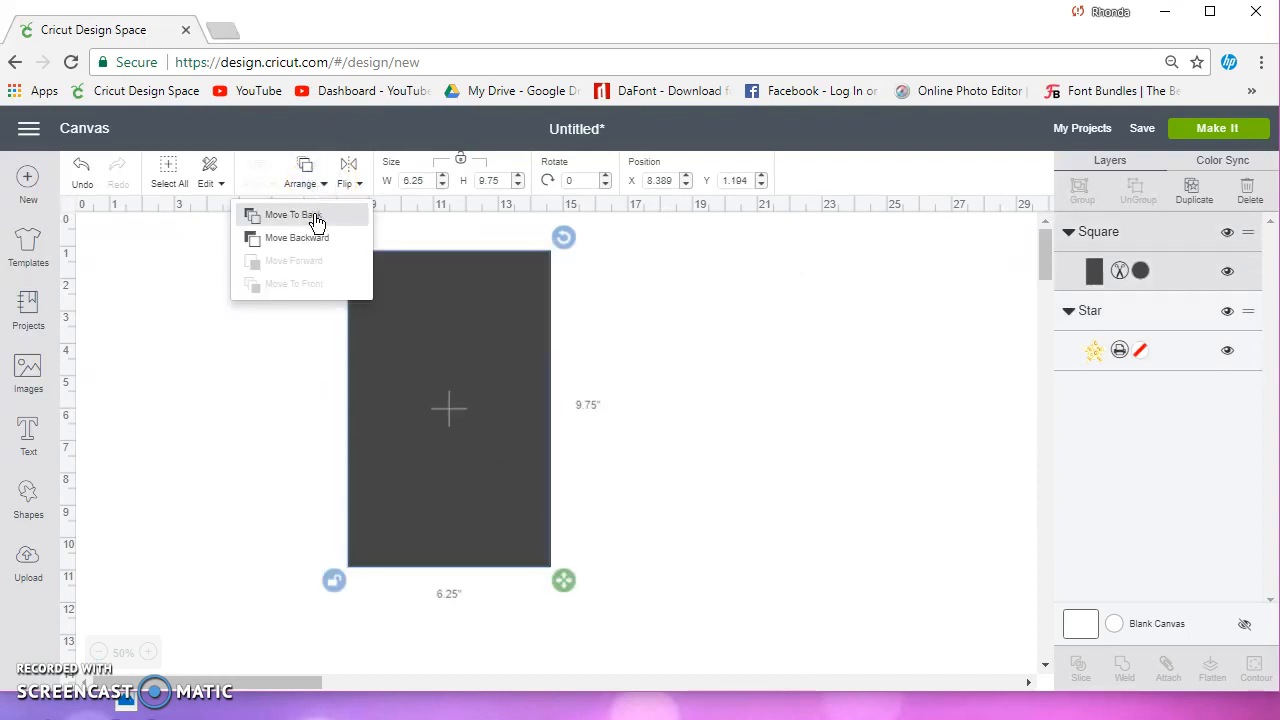
left_click(314, 214)
mouse_move(403, 307)
left_mouse_down()
mouse_move(428, 325)
mouse_move(405, 310)
left_mouse_up()
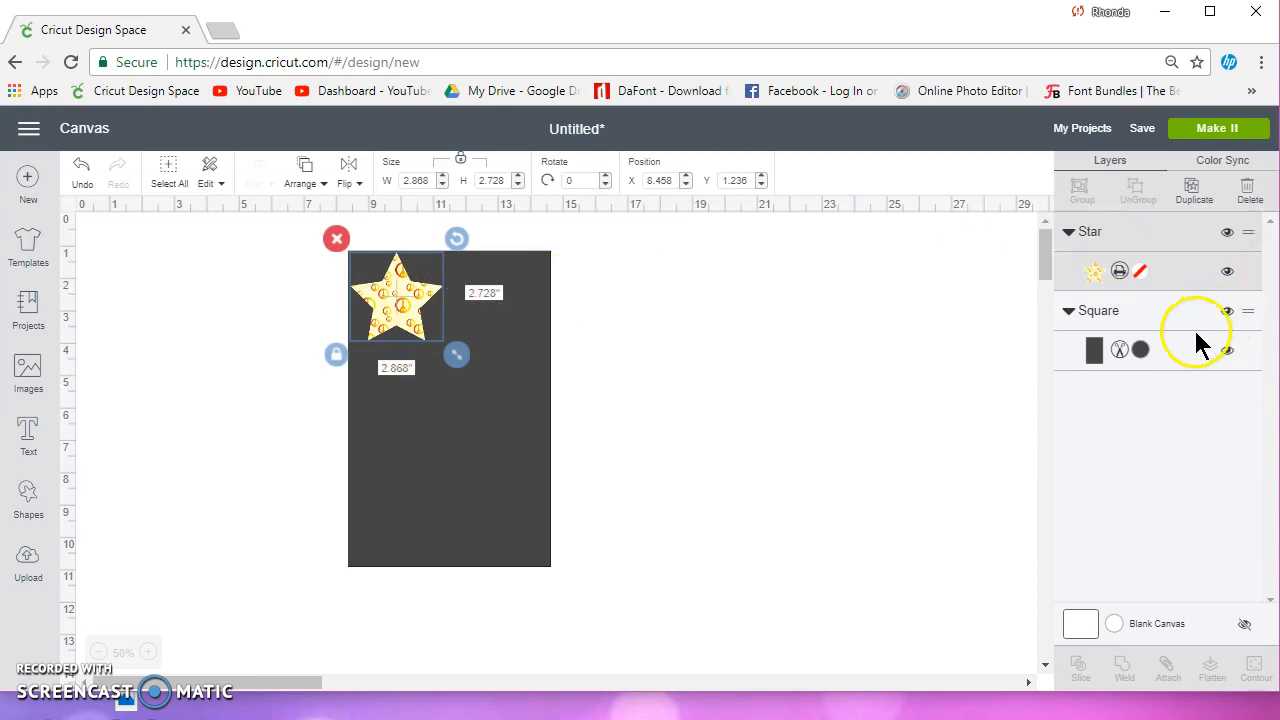
Step: Duplicate the patterned star three times
left_click(1196, 192)
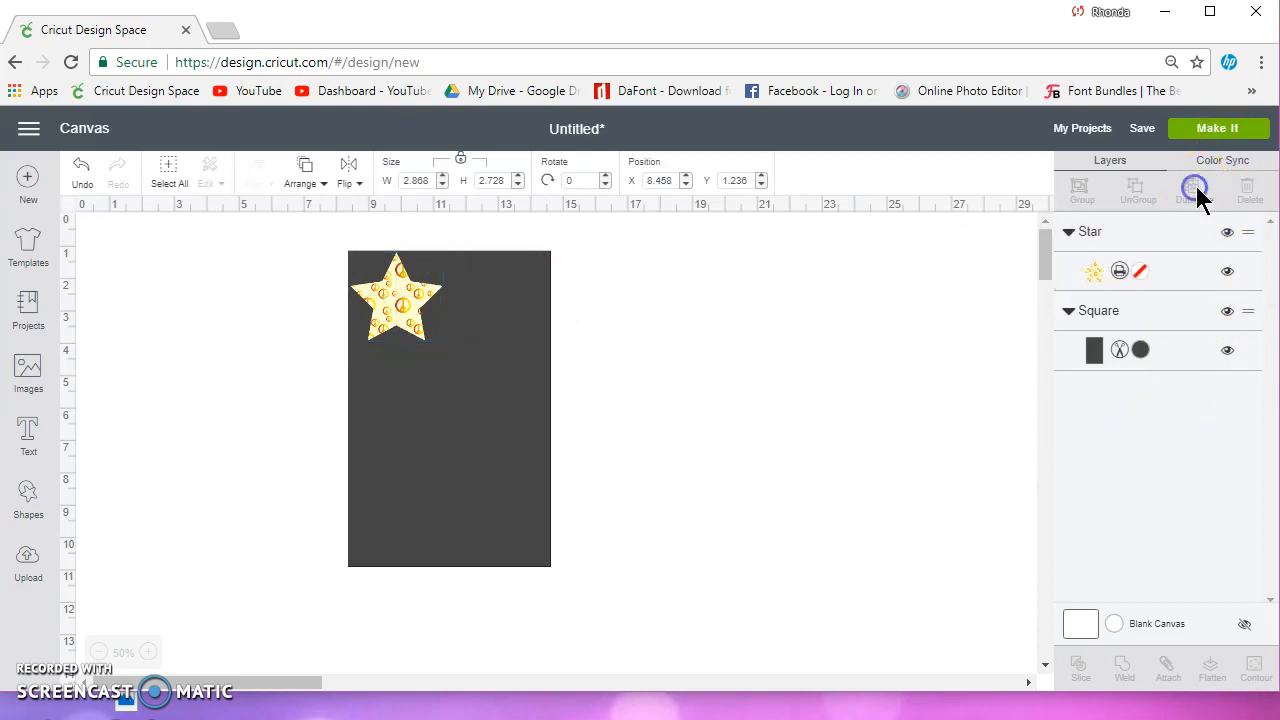
left_click(1196, 192)
left_click(1196, 192)
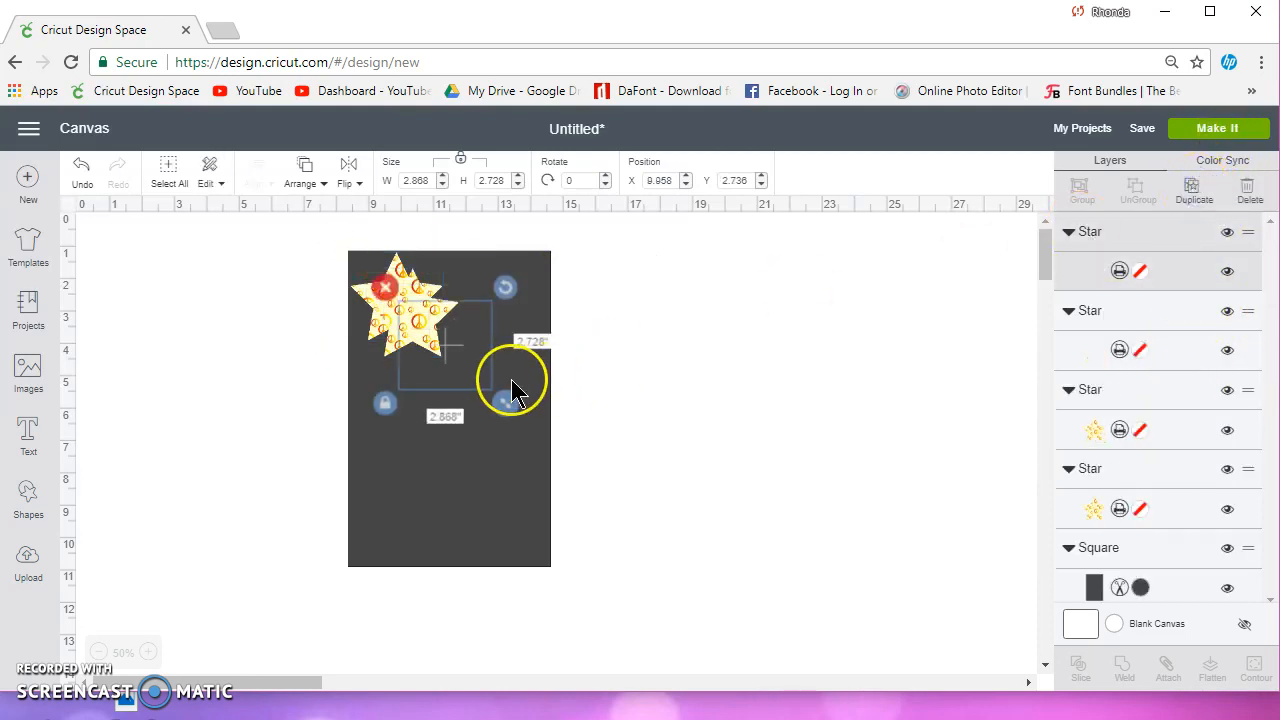
Step: Place a full-size star copy at the rectangle's lower right and shrink two other copies to about 1.78 and 1.12 inches wide above it
left_click_drag(470, 390, 487, 474)
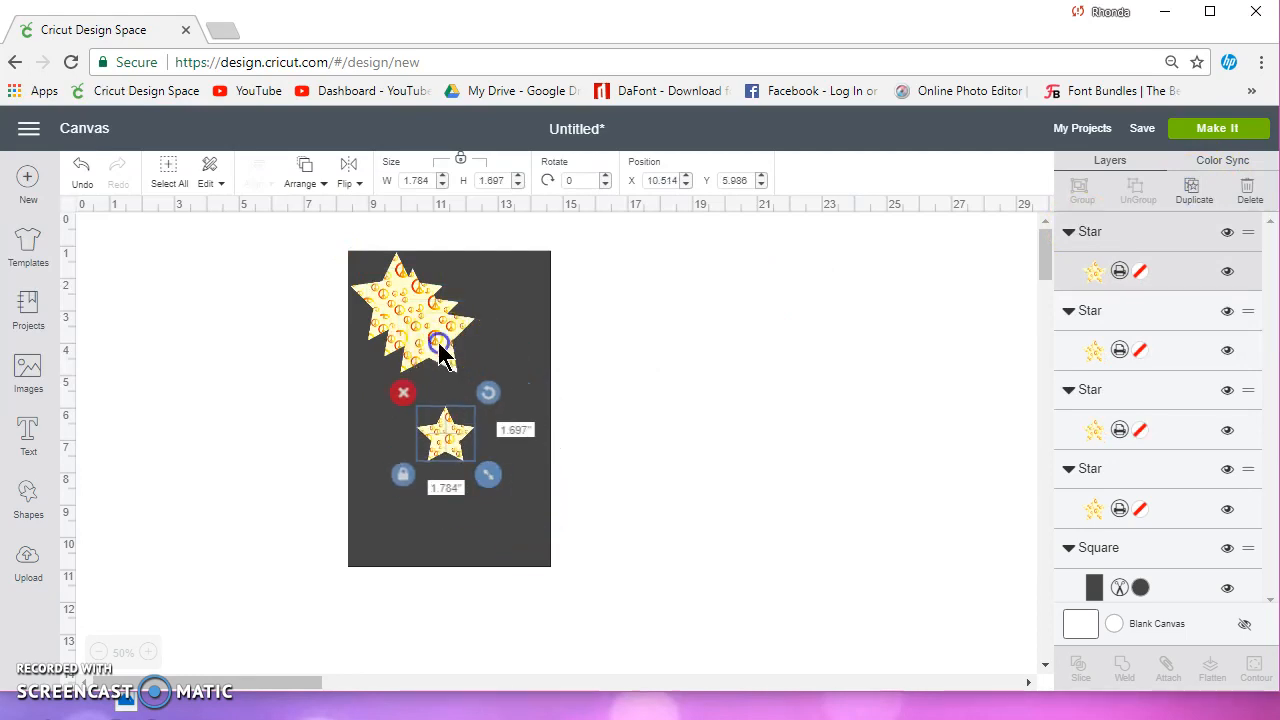
left_click(440, 347)
left_click_drag(489, 389, 508, 530)
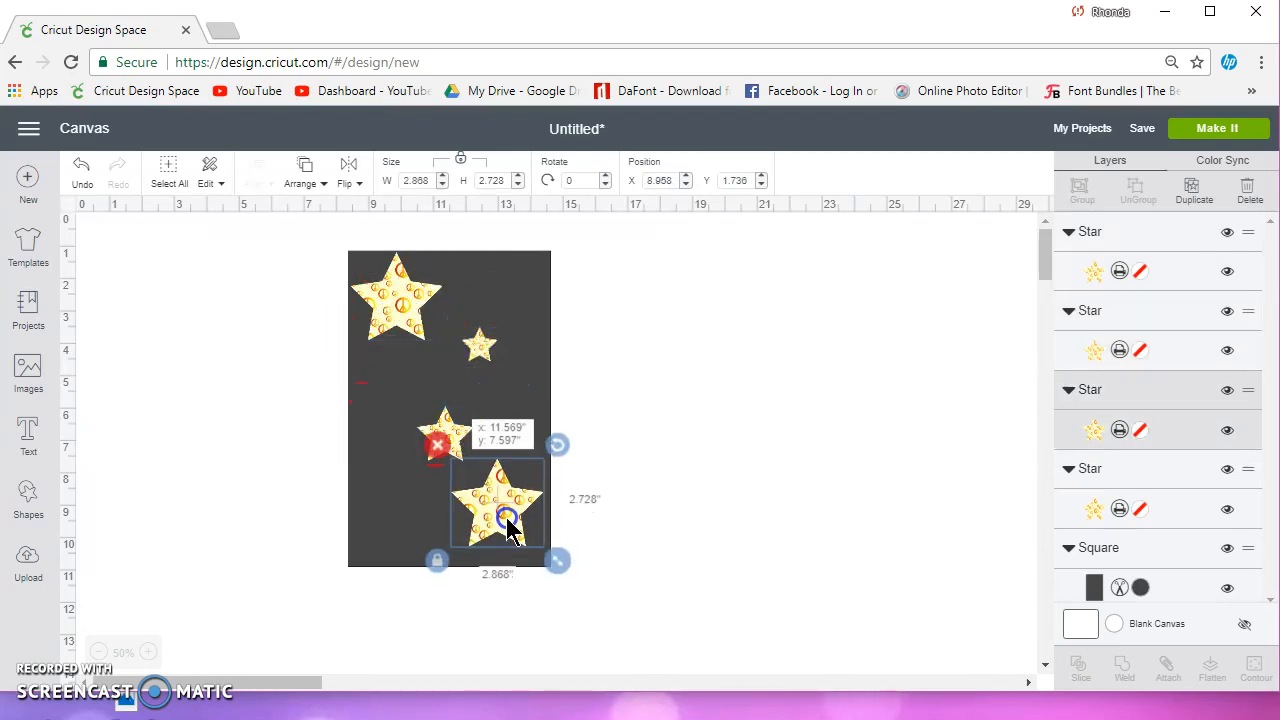
Step: Duplicate the upper-left star once more and place the copy, scaled down, in the rectangle's lower-left area
mouse_move(417, 323)
left_mouse_down()
mouse_move(414, 333)
mouse_move(410, 320)
left_mouse_up()
left_click(1194, 188)
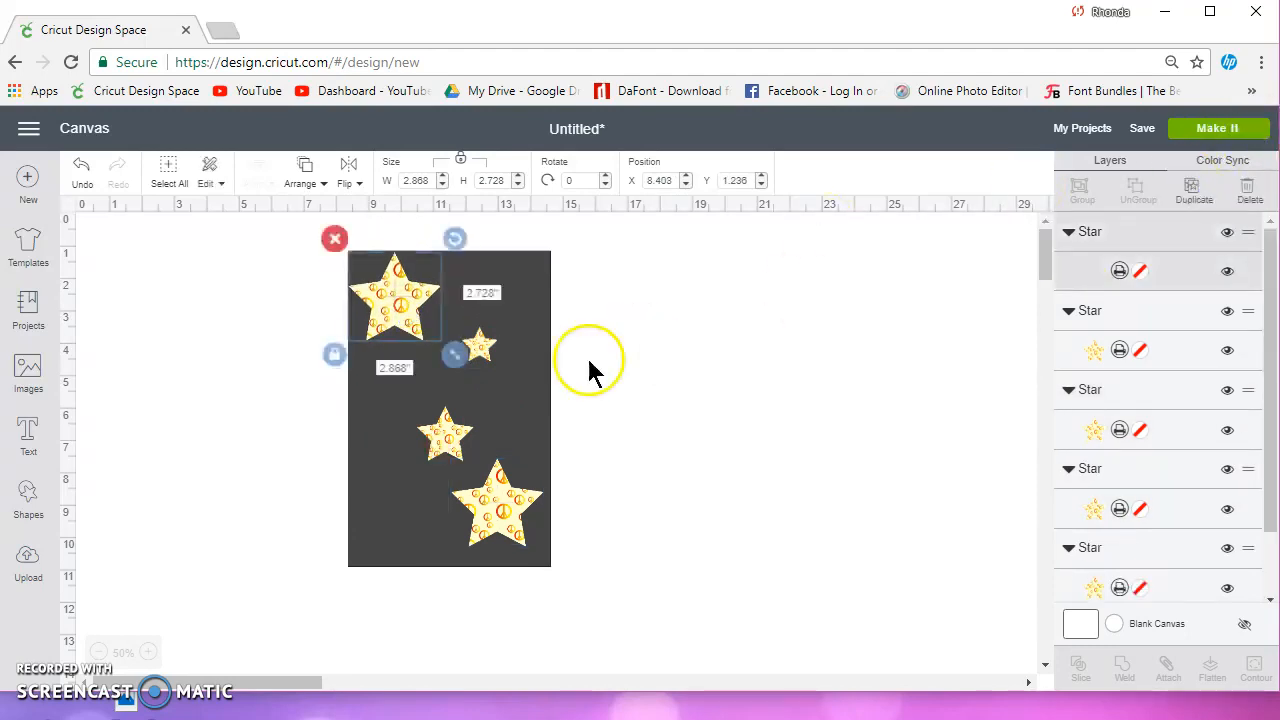
left_click_drag(426, 337, 426, 532)
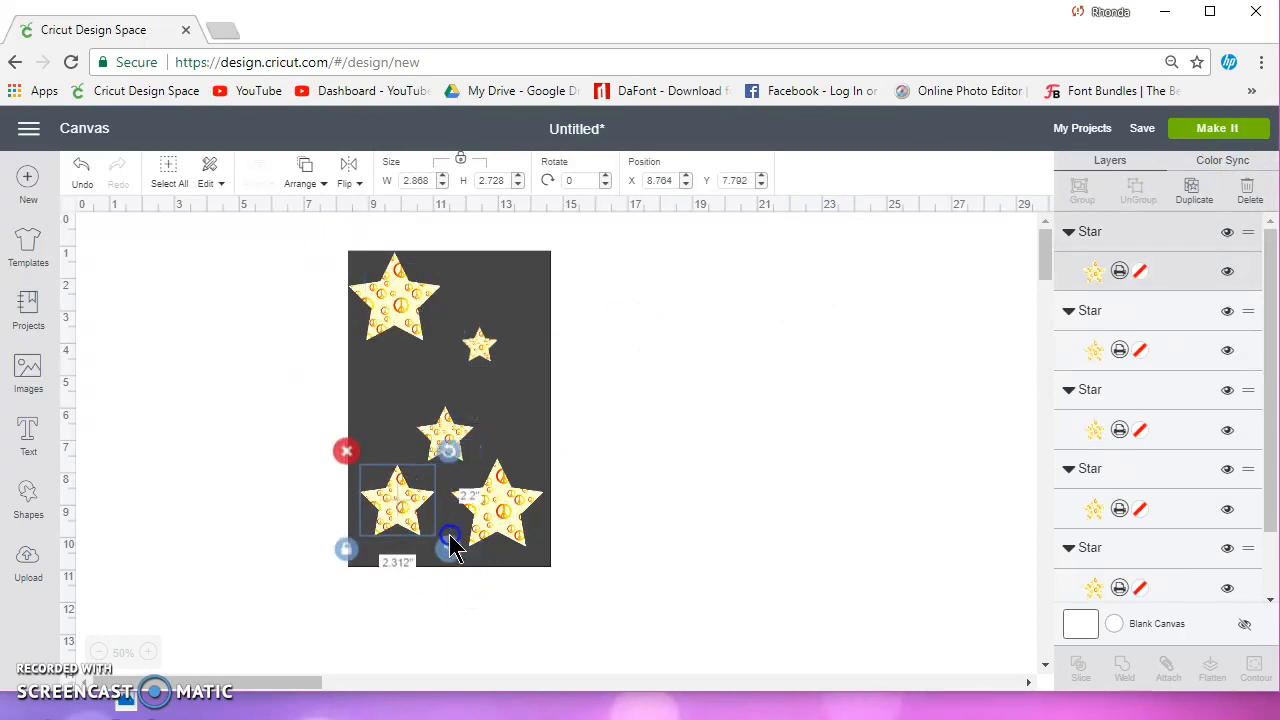
Step: Shrink the upper-left star to about 2.20 by 2.09 inches and reposition the middle and smallest stars to spread out the layout
left_click(409, 322)
left_click_drag(441, 337, 432, 333)
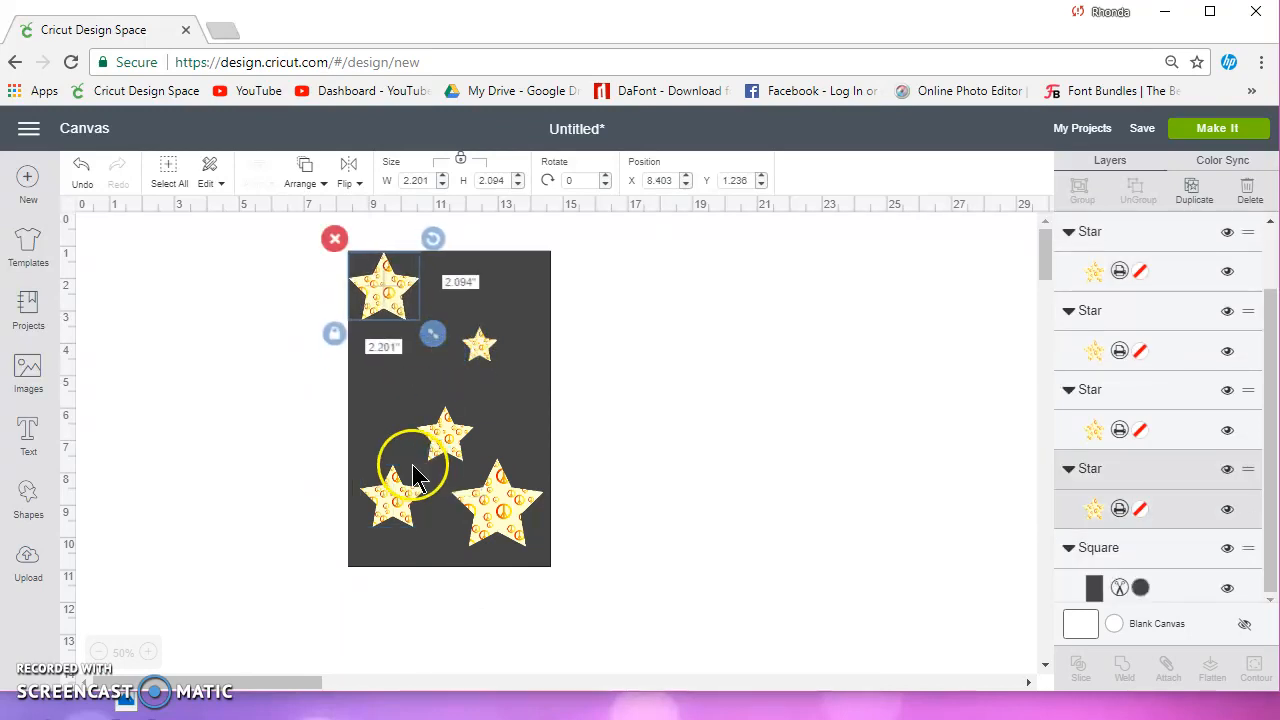
left_click(400, 515)
left_click_drag(447, 437, 421, 400)
left_click_drag(480, 352, 493, 316)
Step: Recolor the background rectangle, trying white before choosing the pale yellow #F3E39C
left_click(389, 377)
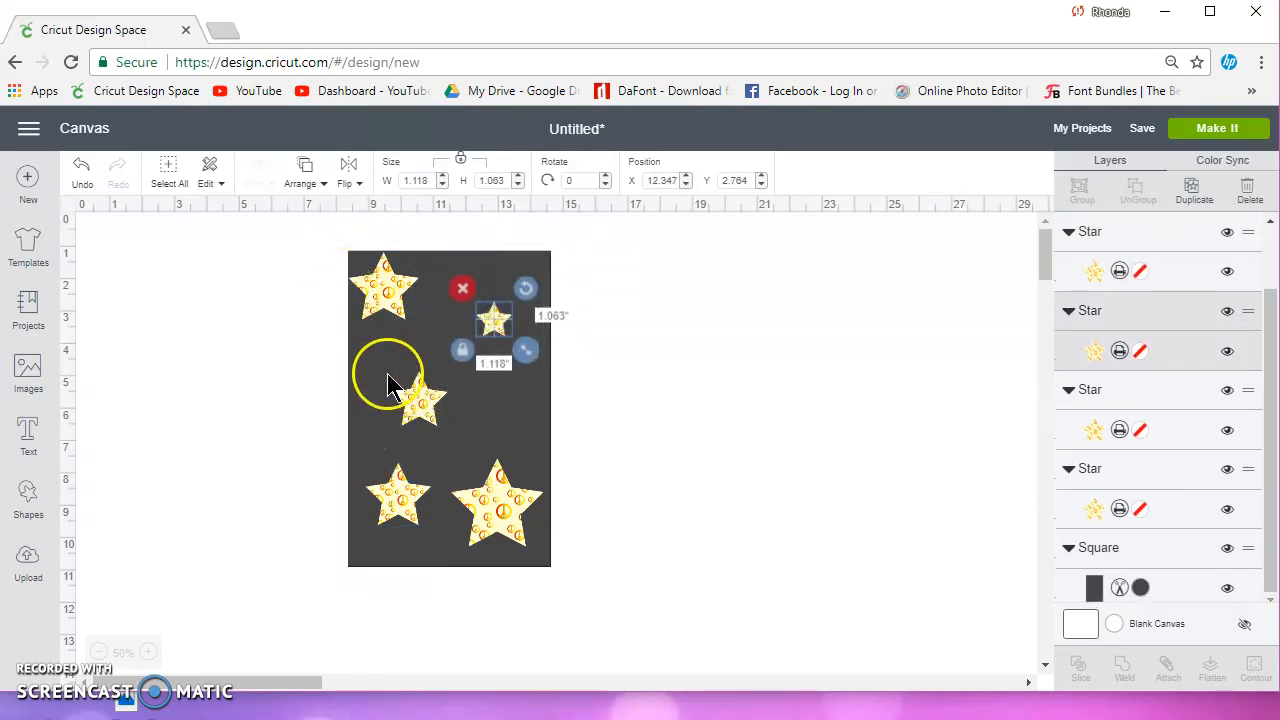
left_click(388, 358)
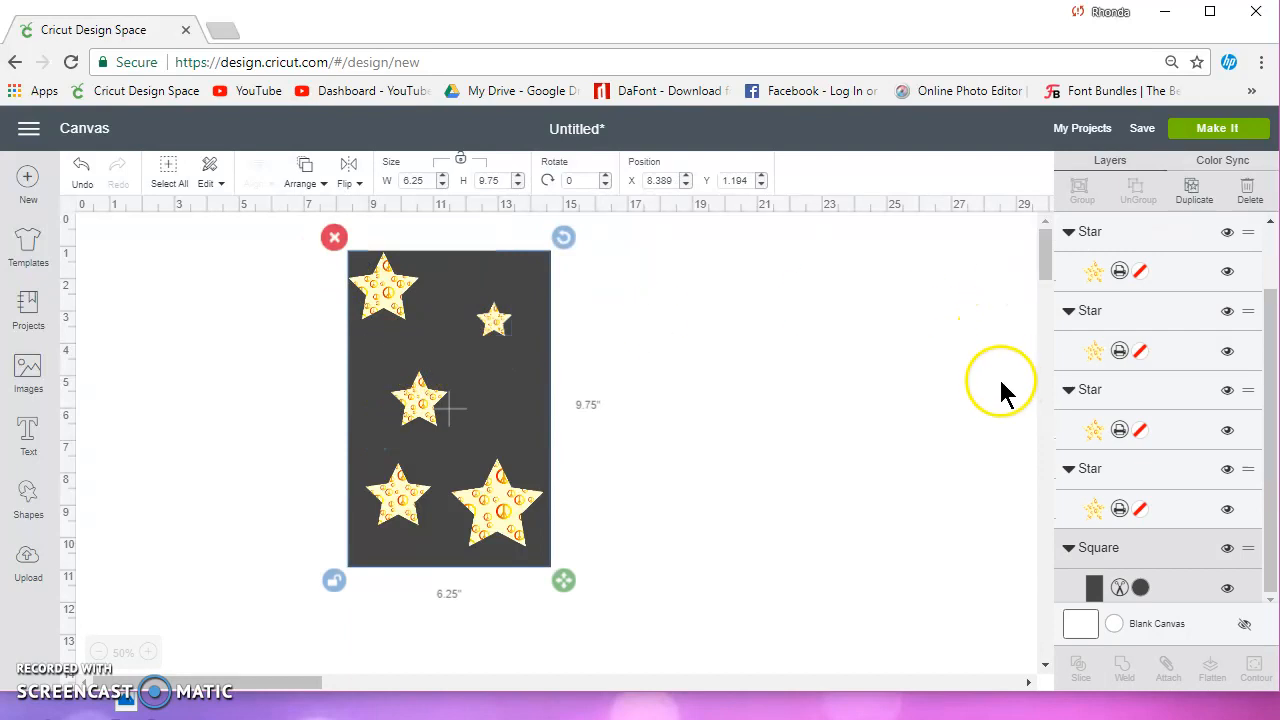
left_click(1092, 587)
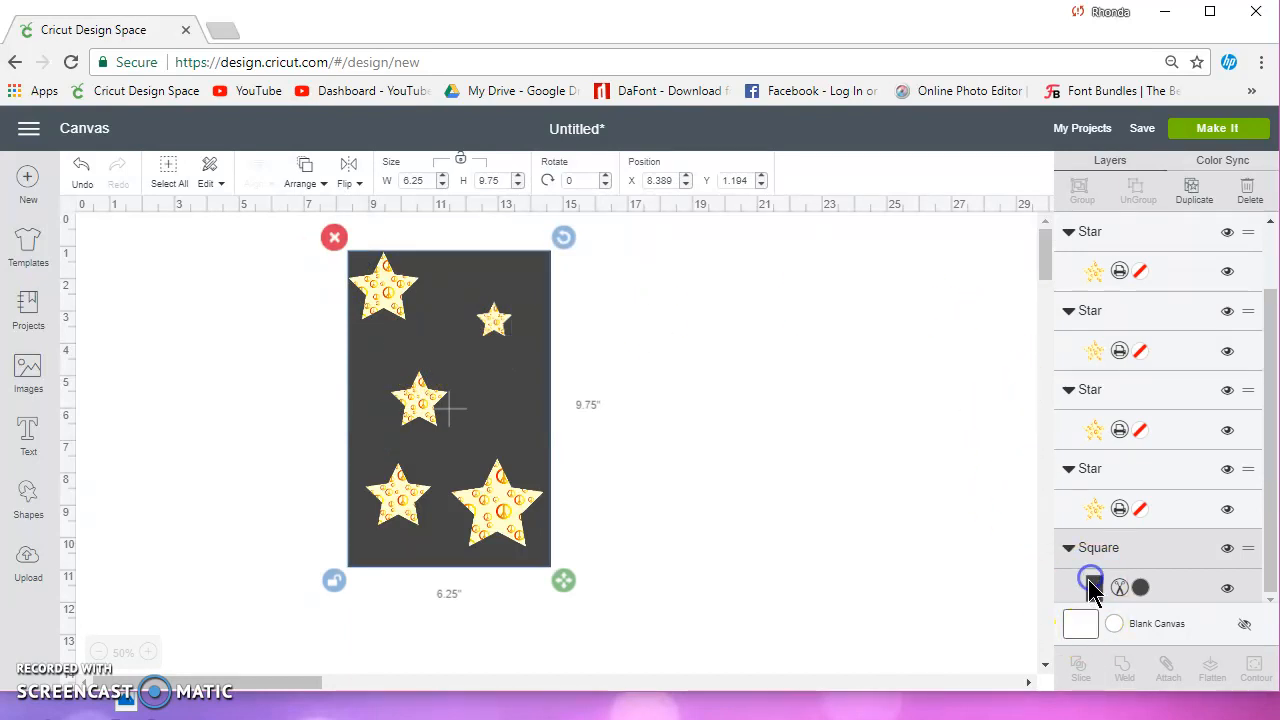
left_click(862, 376)
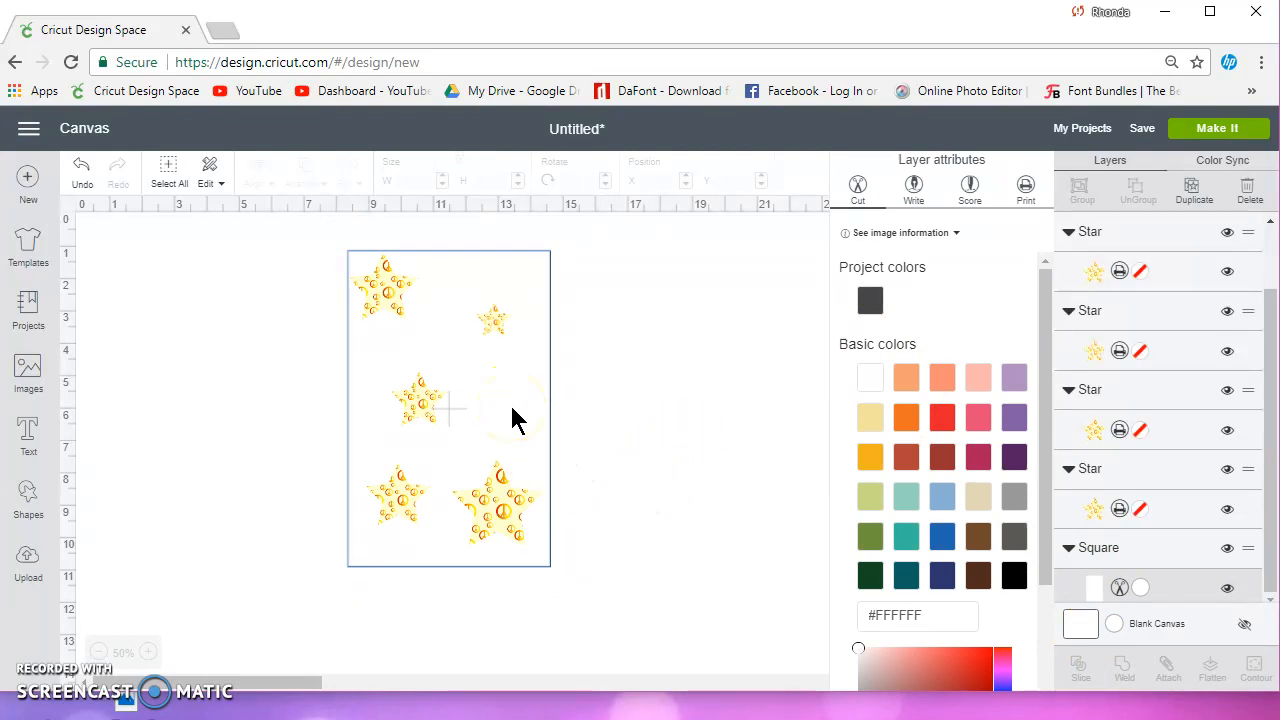
left_click(867, 420)
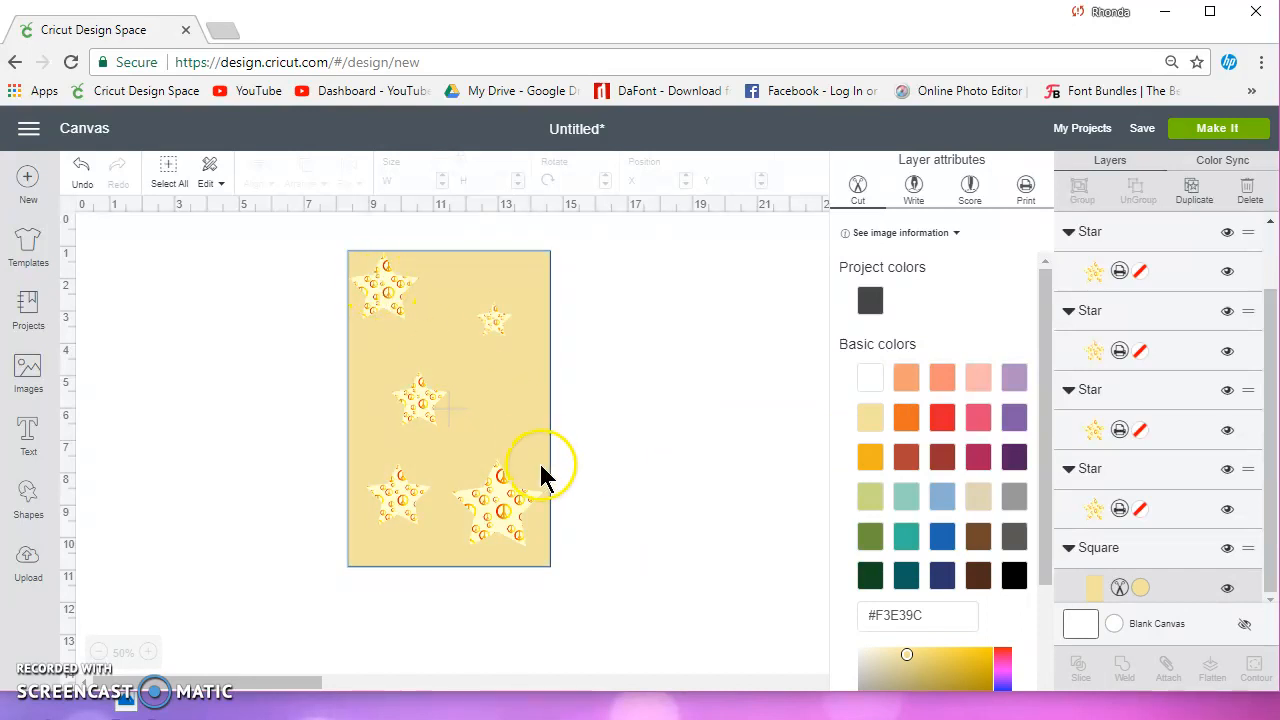
Step: Flatten all the stars with the pale yellow rectangle into one printable layer, and unflatten them again
left_click(304, 239)
left_click_drag(304, 239, 706, 629)
left_click(1212, 665)
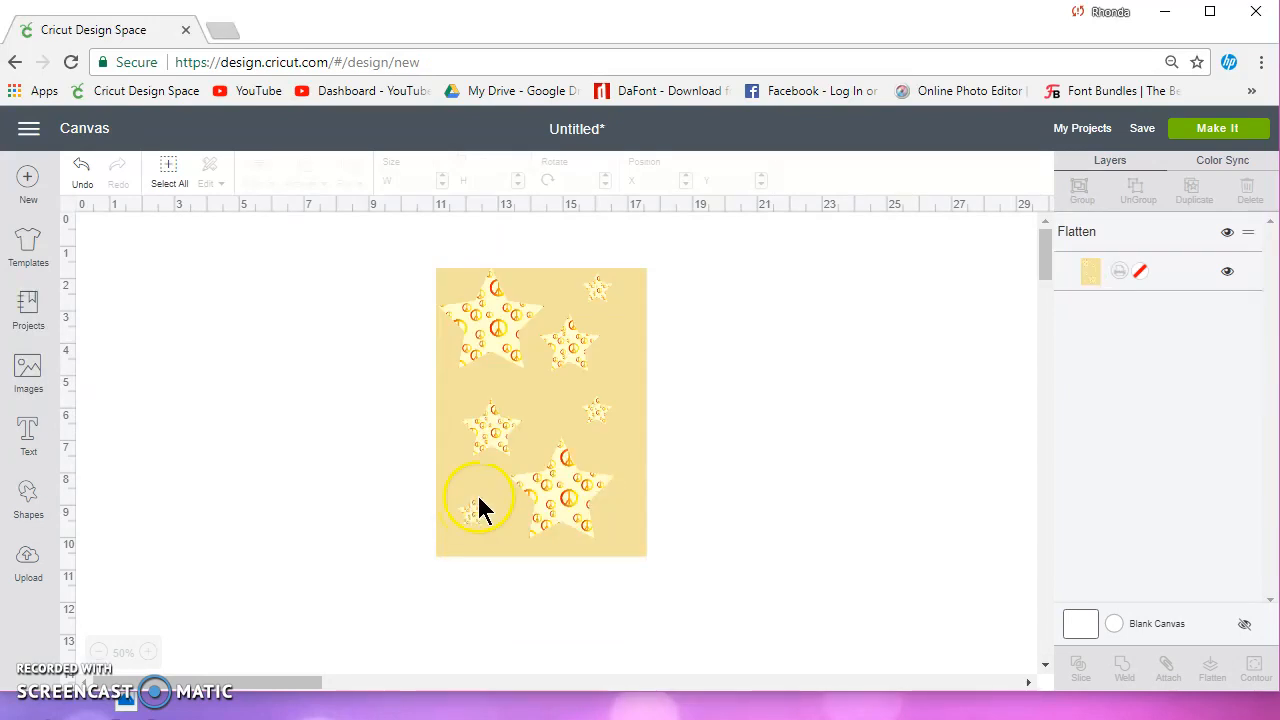
left_click(1205, 668)
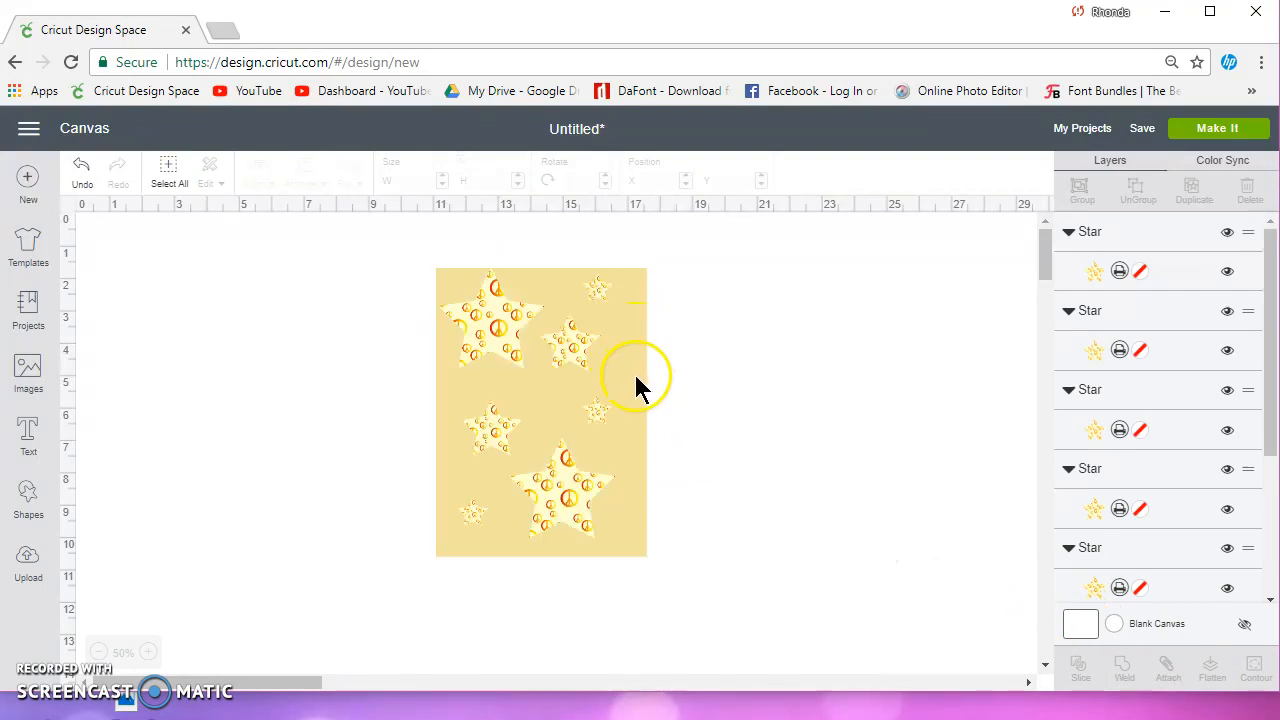
Step: Change the background rectangle's print color to white (#FFFFFF) and close the layer attributes
left_click(634, 368)
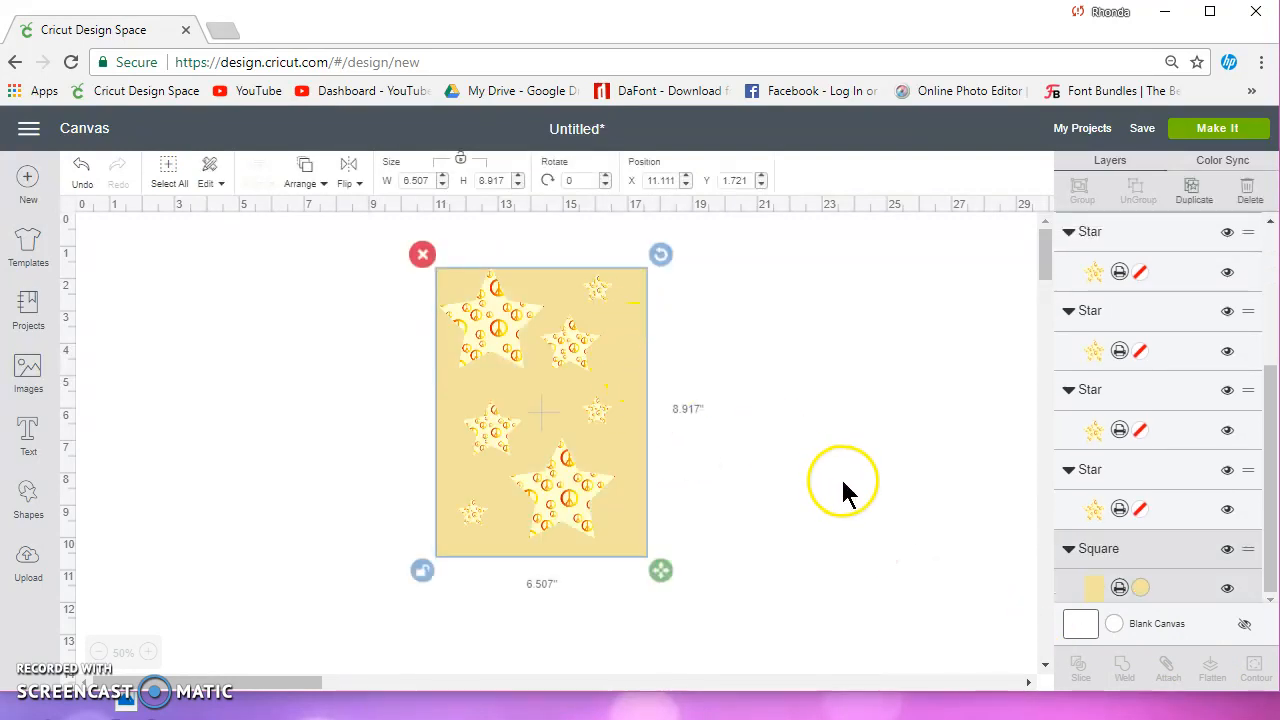
left_click(1118, 587)
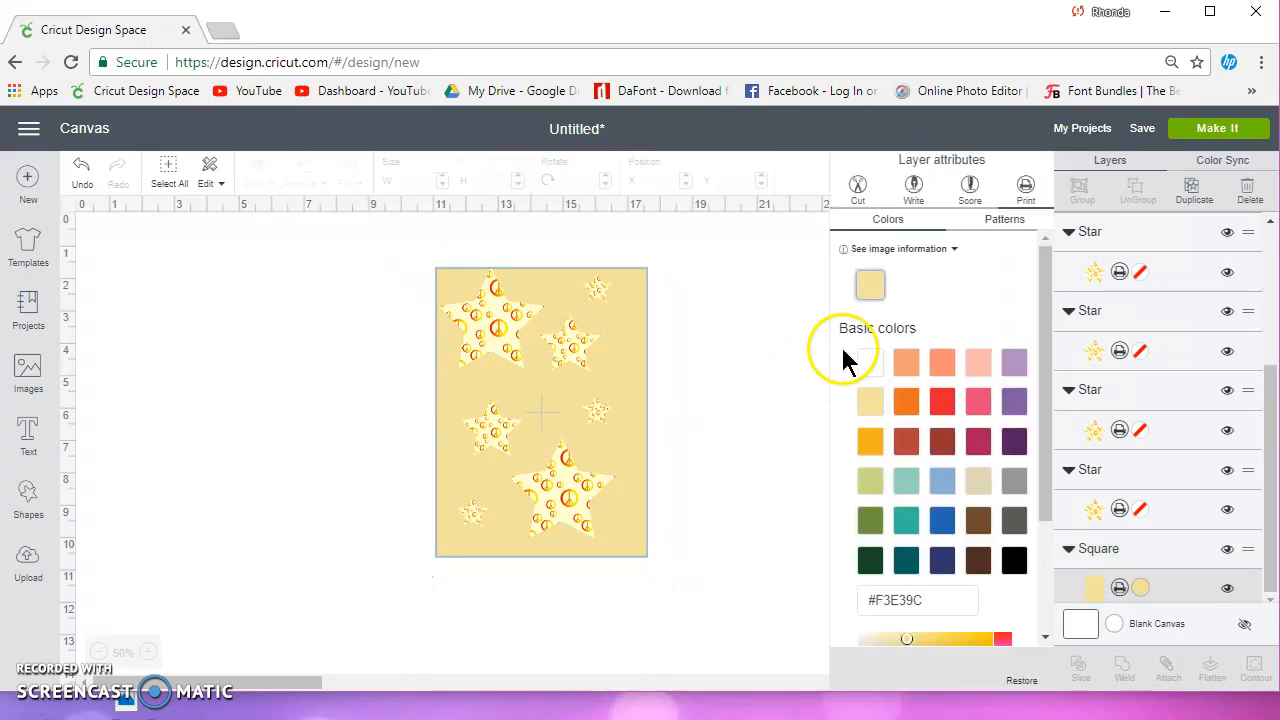
left_click(870, 361)
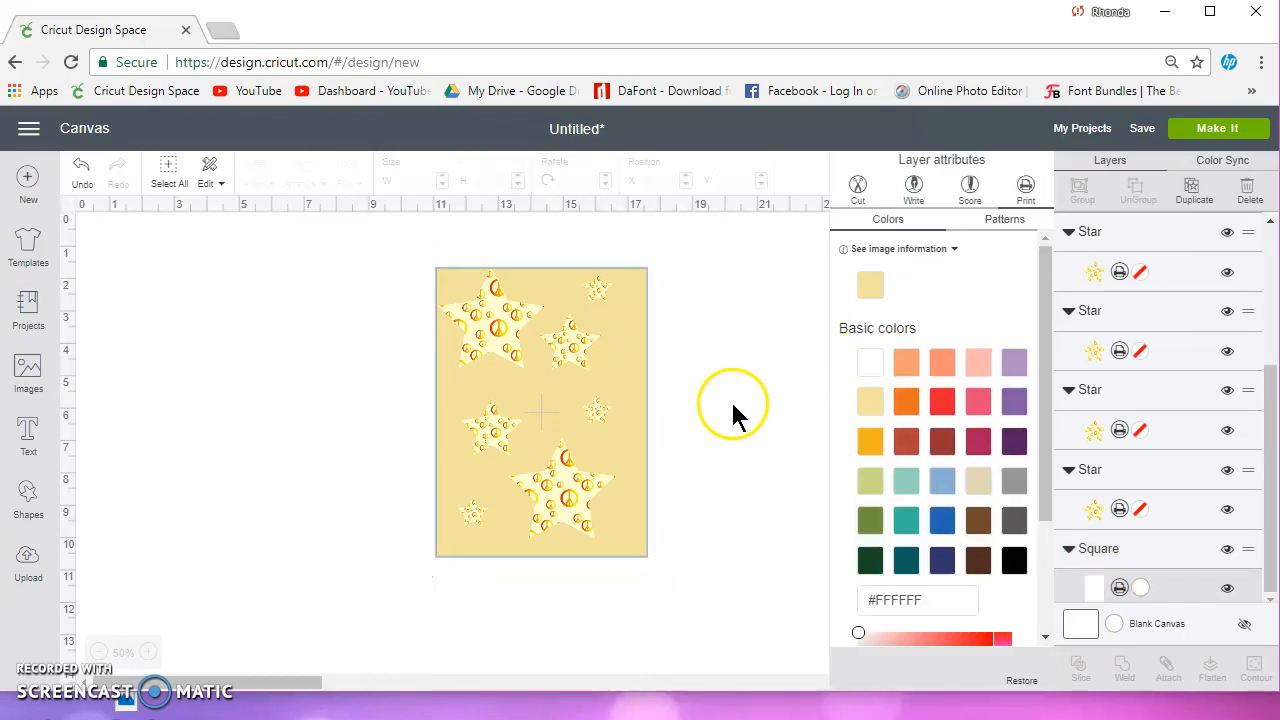
left_click(731, 405)
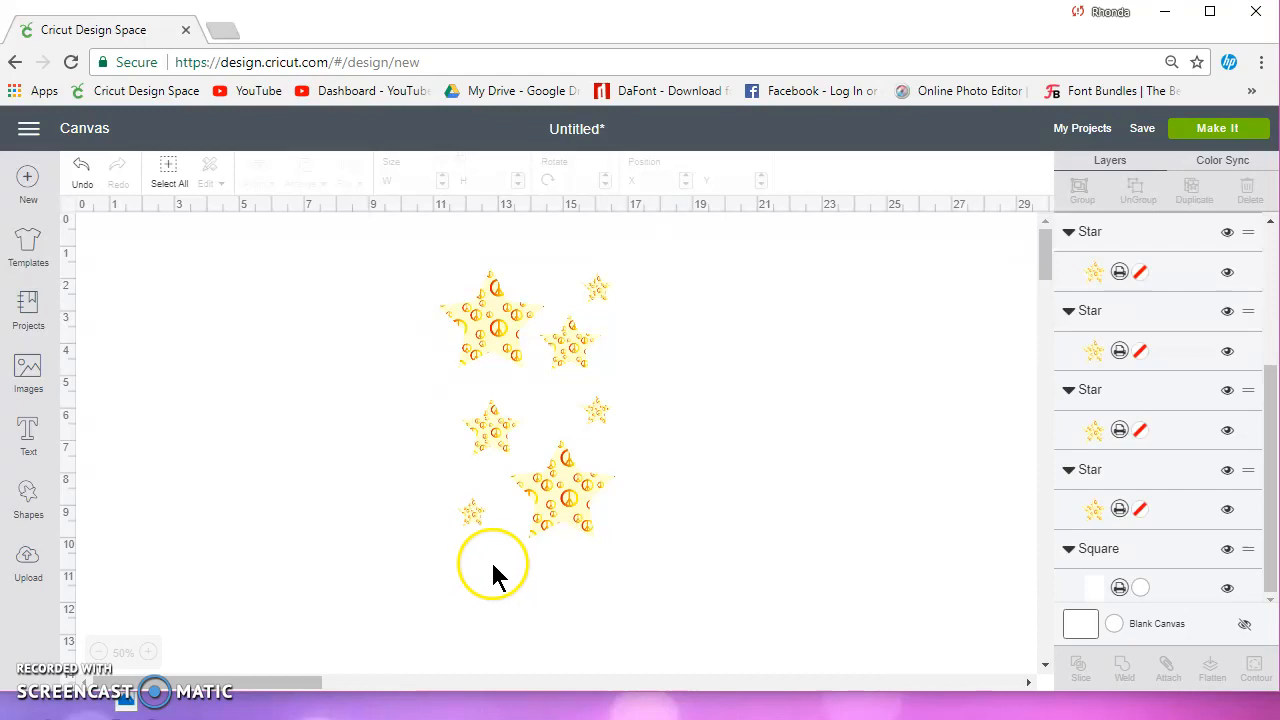
Step: Flatten the stars with the white rectangle as a single print image, and separate them back into layers
left_click(571, 518)
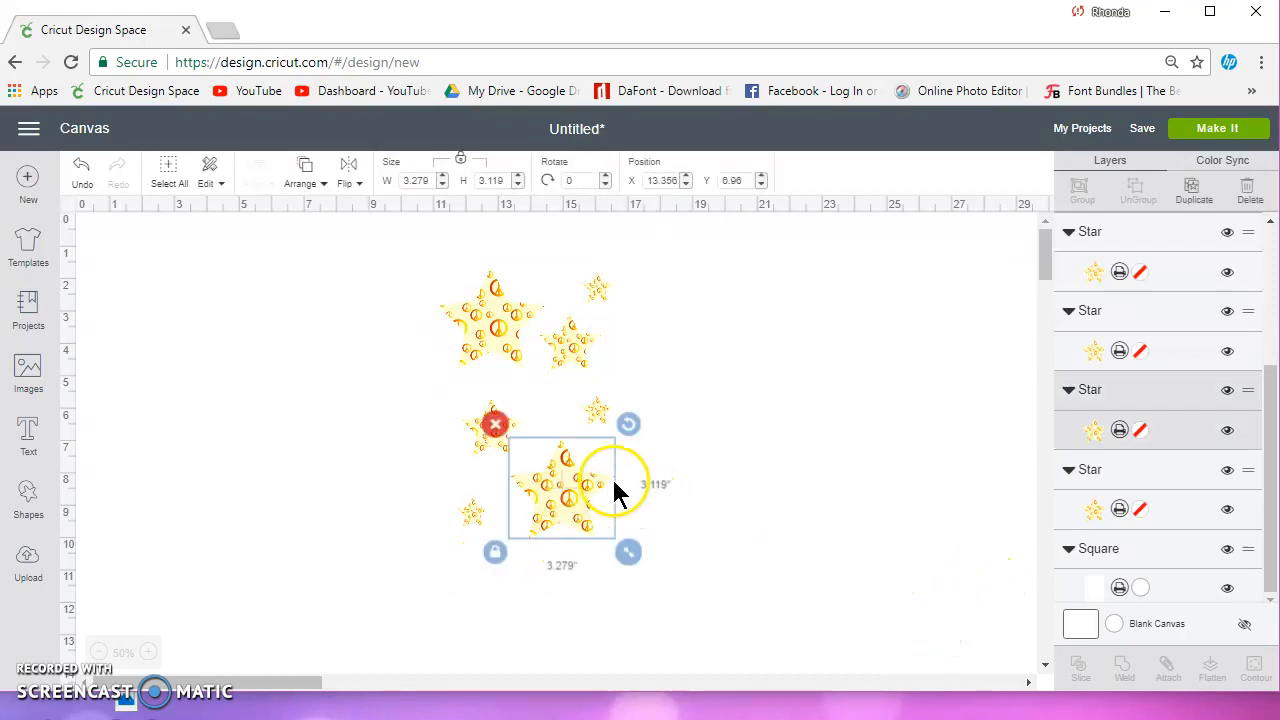
left_click_drag(372, 230, 777, 643)
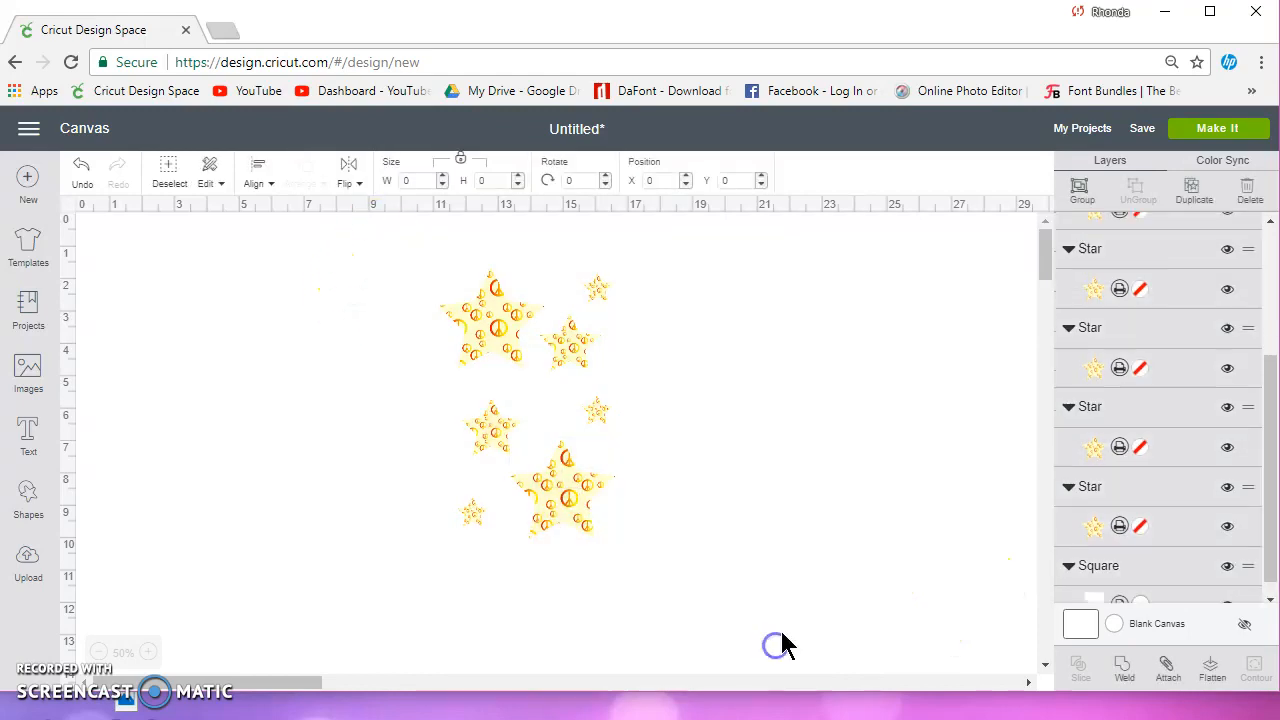
left_click(1216, 672)
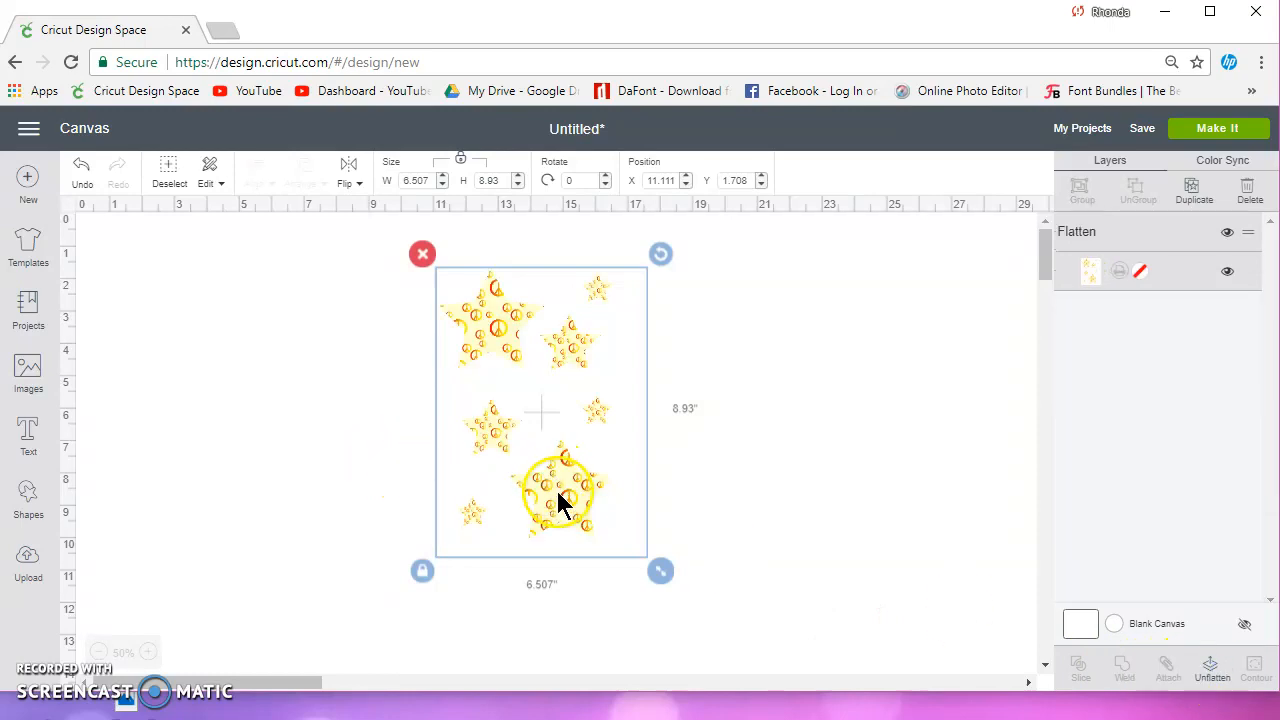
left_click(1209, 661)
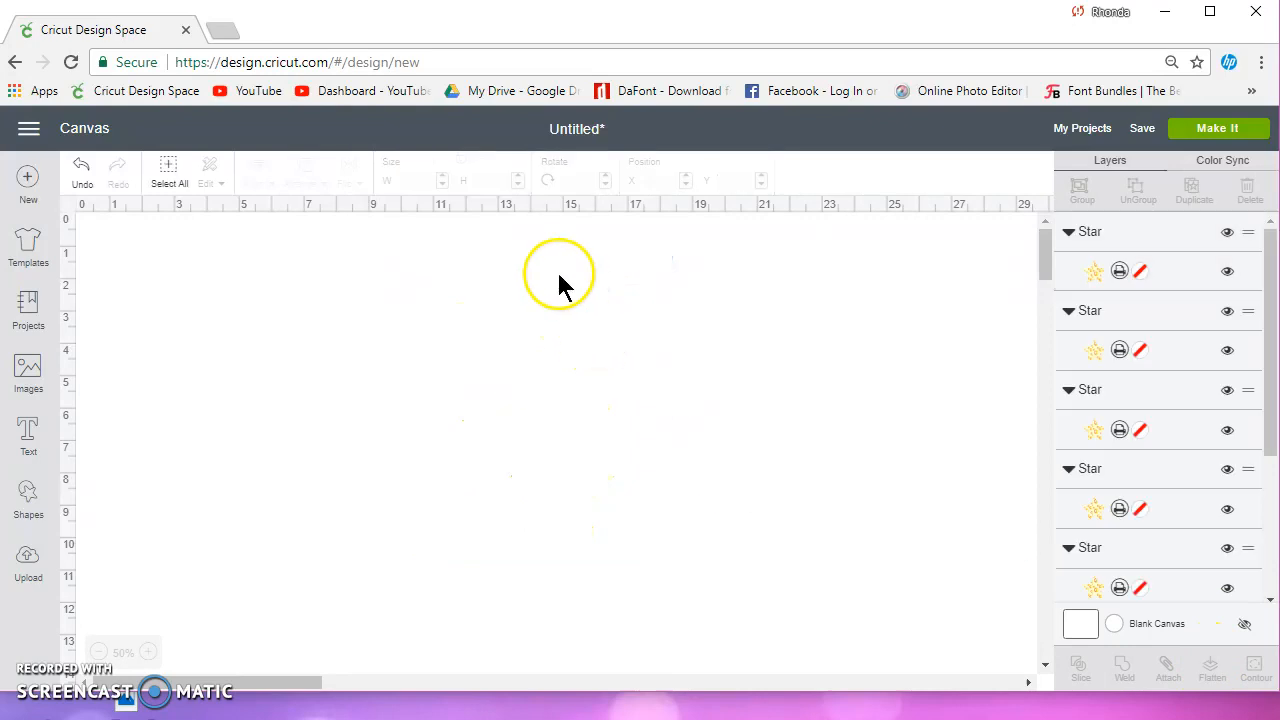
Step: Move one large star clear of the rectangle and delete the rectangle with all the other stars
left_click_drag(500, 335, 297, 352)
left_click_drag(800, 630, 399, 236)
key("Delete")
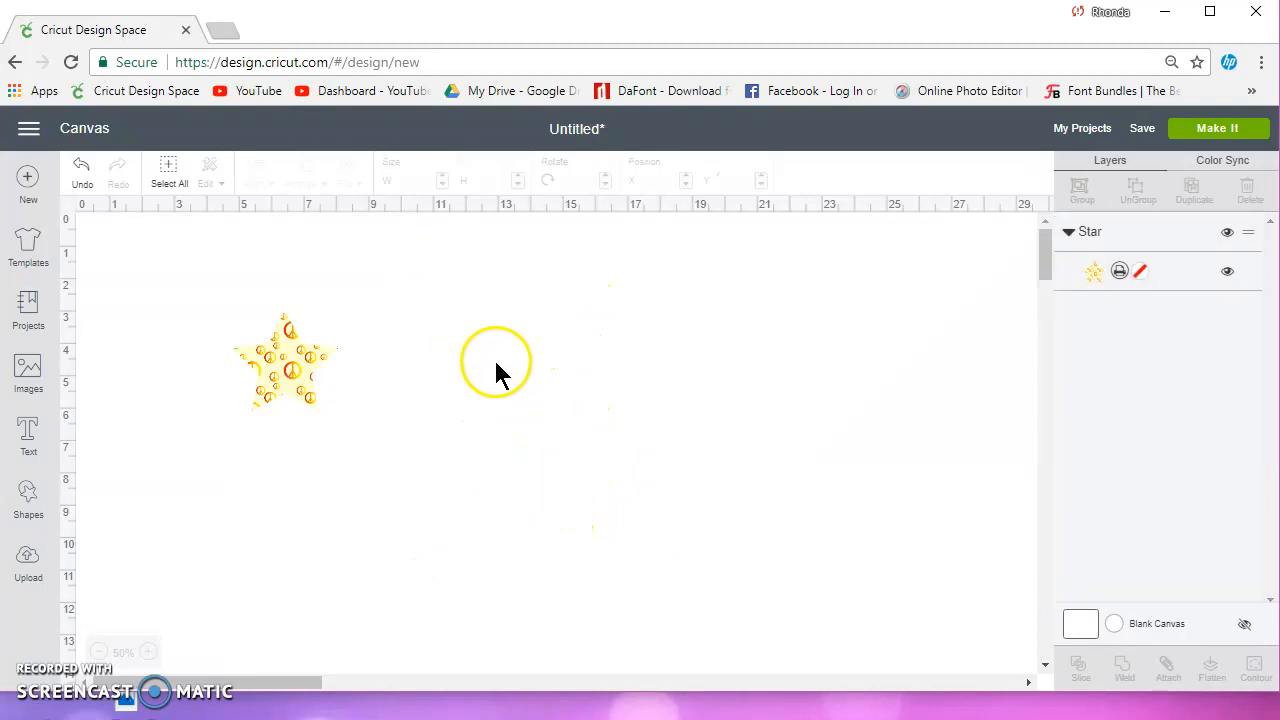
Step: Move the remaining star back toward the middle of the canvas and enlarge it proportionally to about 7.92 by 7.53 inches
left_click_drag(316, 374, 542, 366)
left_click_drag(590, 420, 738, 566)
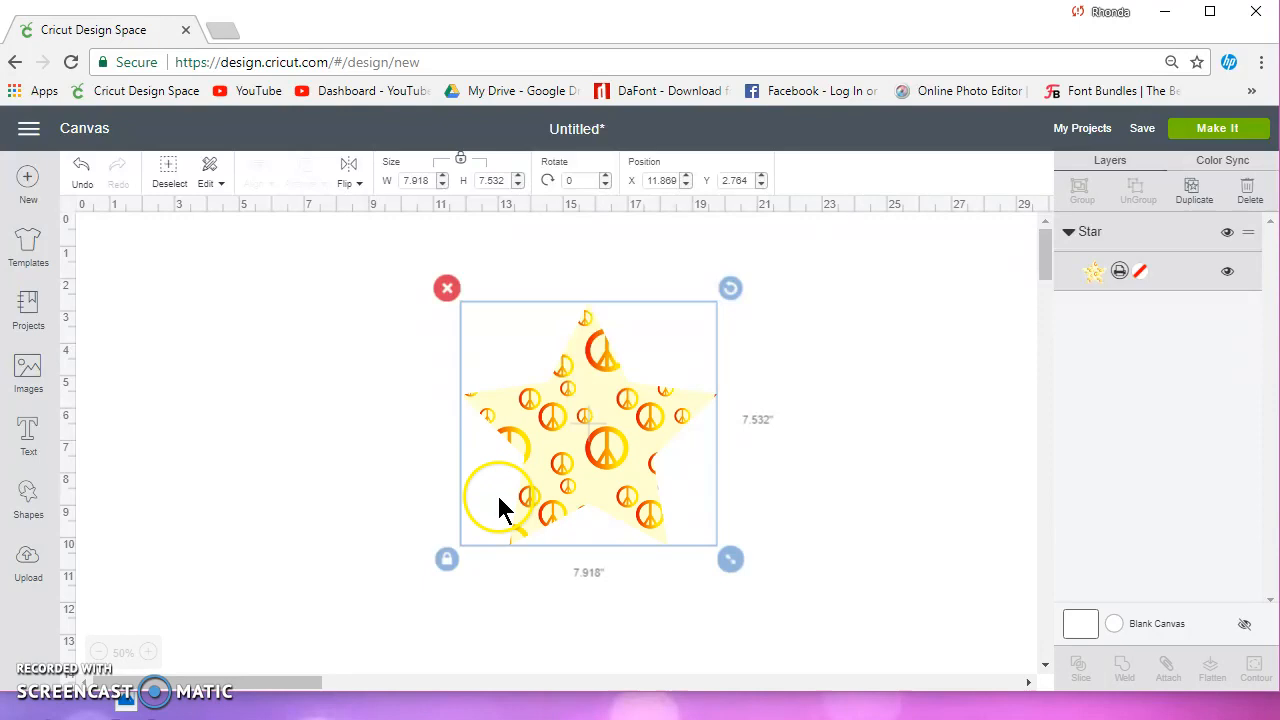